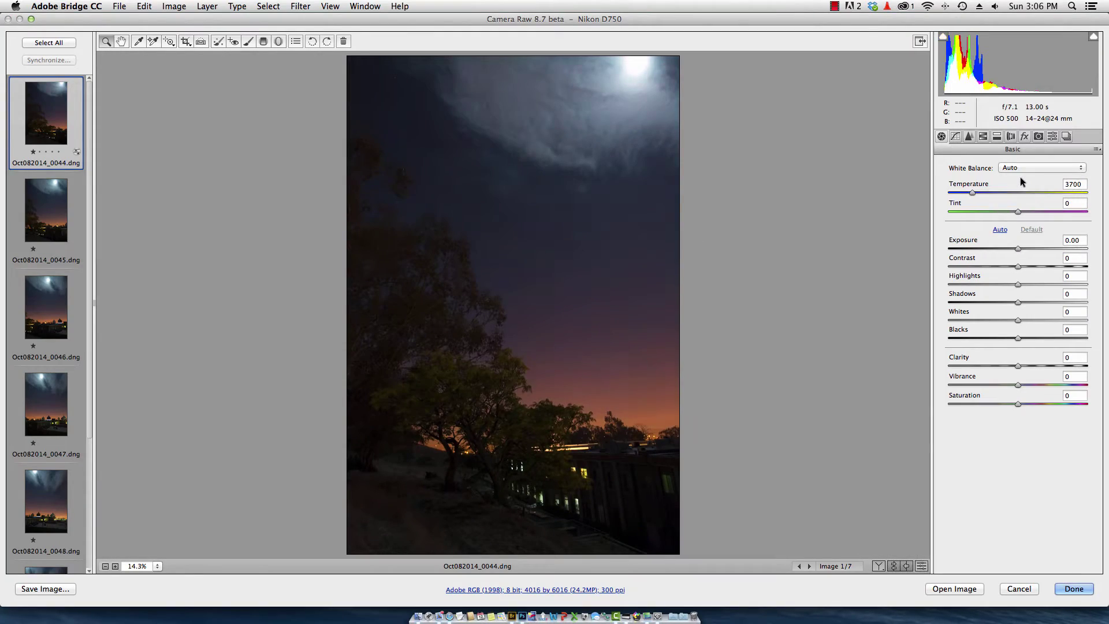
pyautogui.click(1042, 167)
# - Set the first photo's white balance to temperature 3050 and tint +17, and auto-tone it with a reduced exposure
pyautogui.click(1019, 190)
pyautogui.moveTo(1017, 190); pyautogui.dragTo(963, 201)
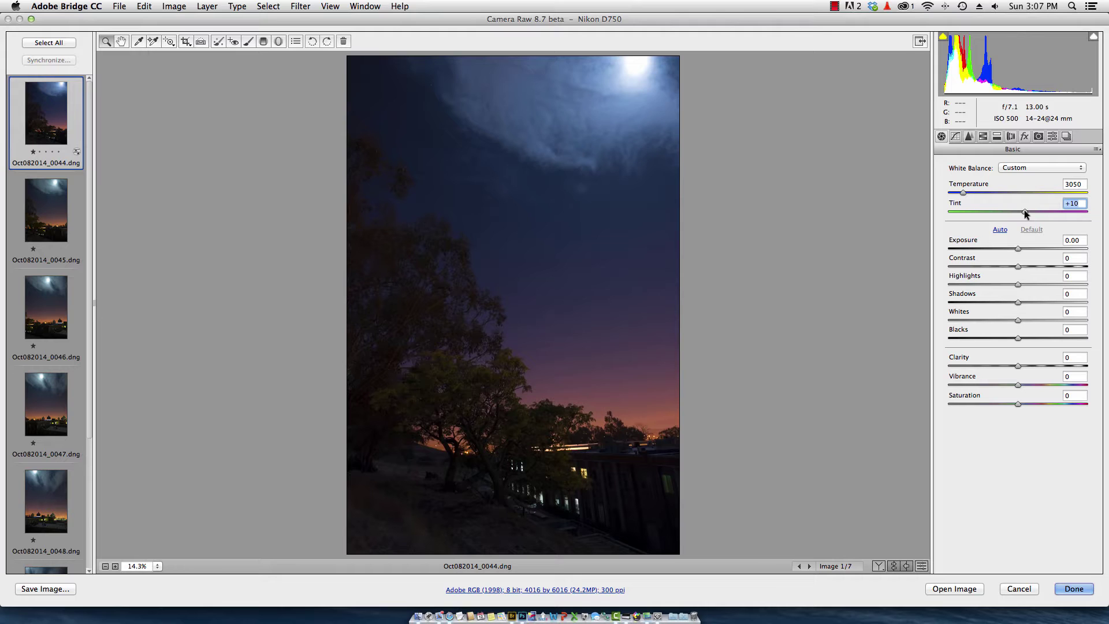
pyautogui.click(998, 230)
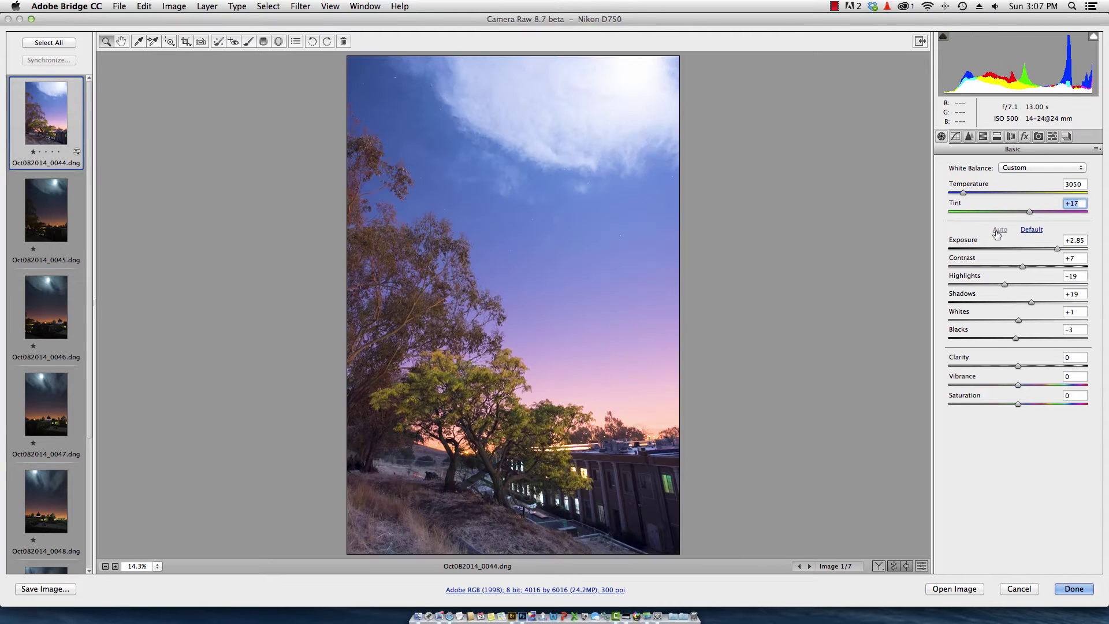
pyautogui.moveTo(1058, 249); pyautogui.dragTo(1029, 255)
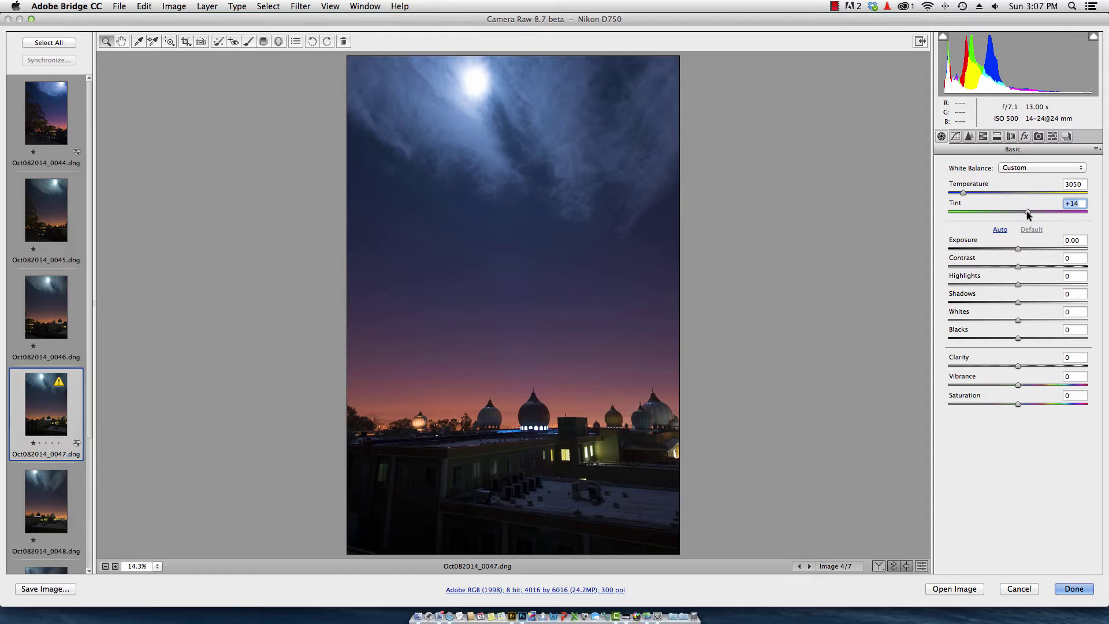
# - Auto-tone Oct082014_0047.dng and refine it: exposure +0.65, contrast +26, highlights -4, shadows +86, whites +22, blacks +21, clarity +12, vibrance +23
pyautogui.click(1000, 230)
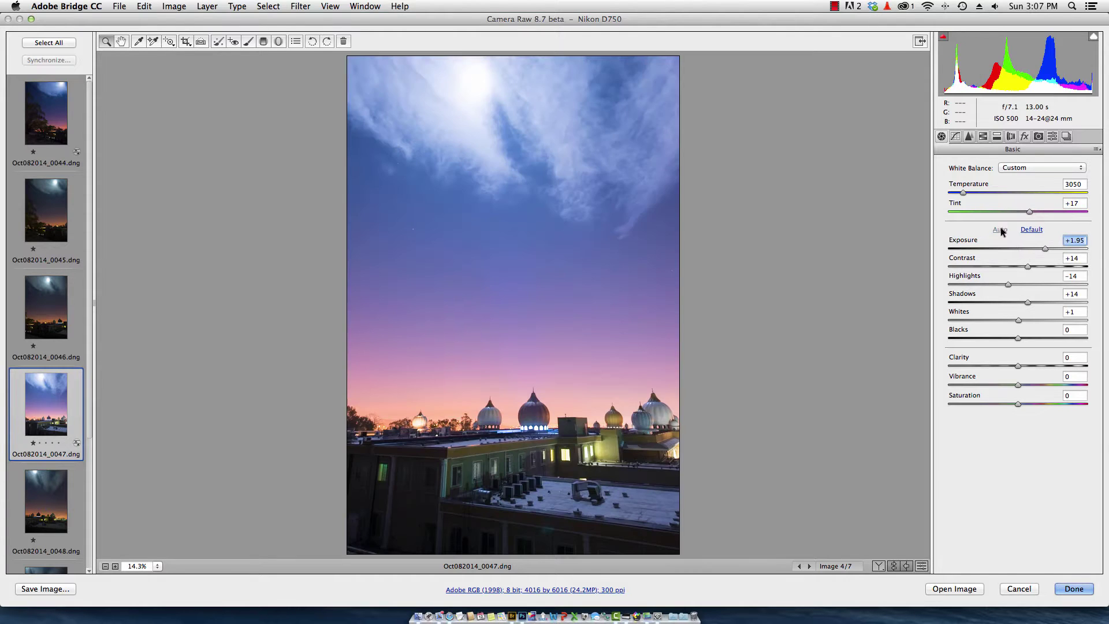
pyautogui.moveTo(1046, 252); pyautogui.dragTo(1028, 260)
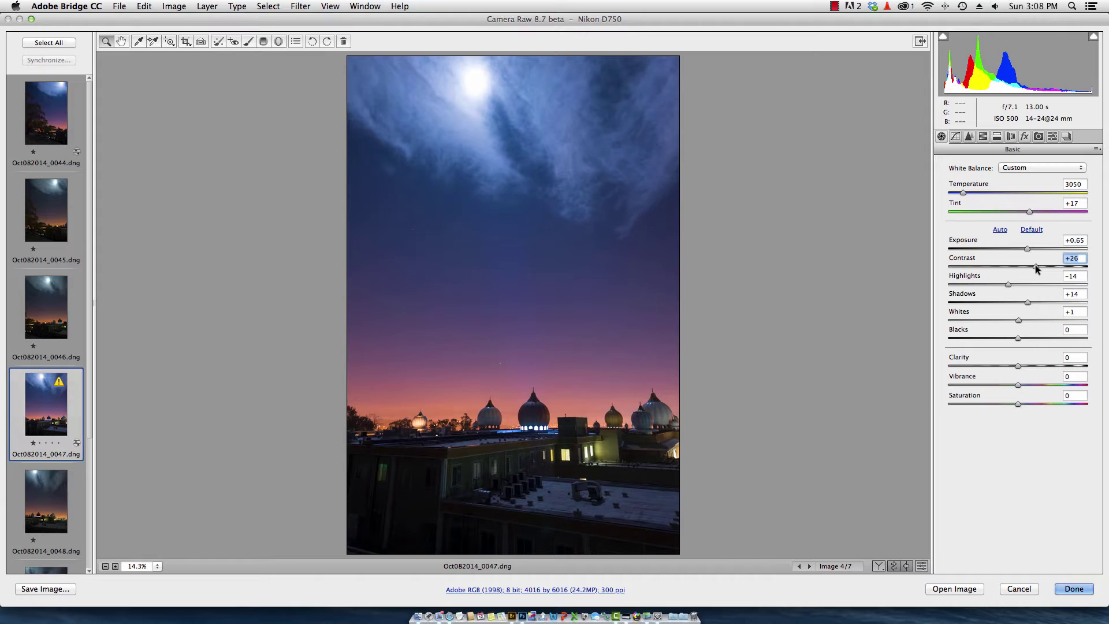
pyautogui.moveTo(1007, 283); pyautogui.dragTo(1038, 302)
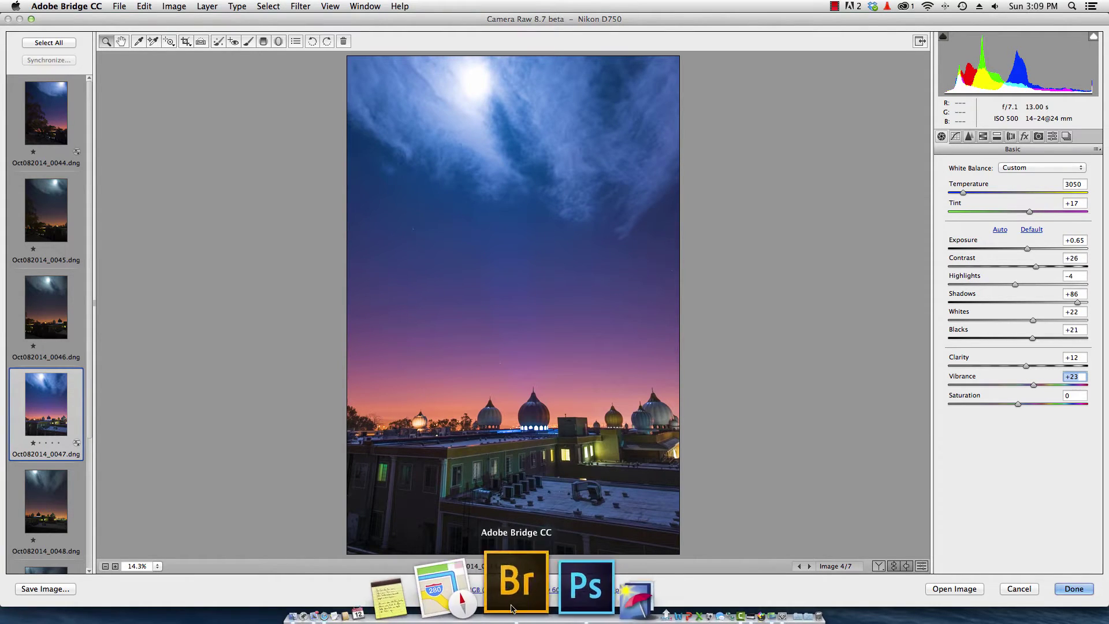
# - Apply the Medium Contrast preset to the photo's point tone curve
pyautogui.click(956, 137)
pyautogui.click(982, 182)
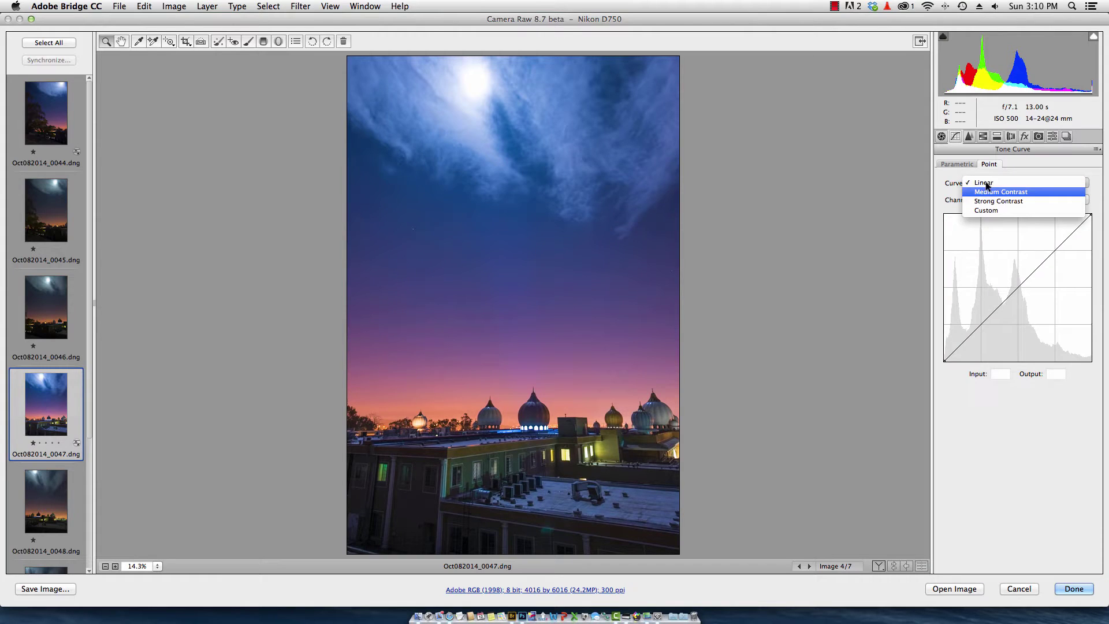
pyautogui.click(987, 196)
# - Enable lens profile corrections and chromatic aberration removal for the photo
pyautogui.click(983, 136)
pyautogui.click(997, 136)
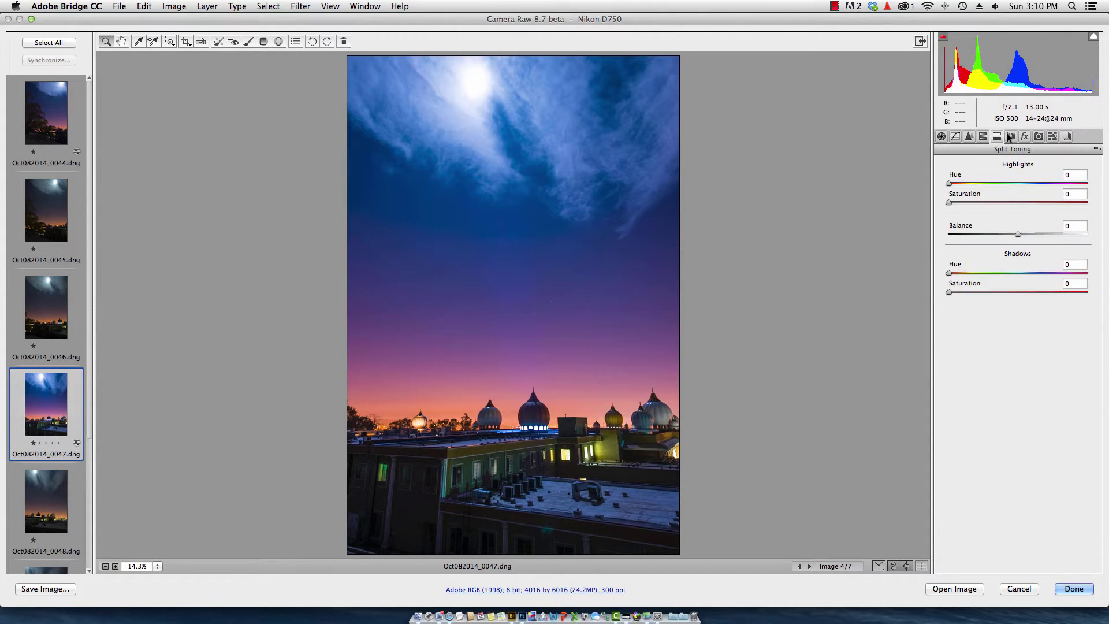
pyautogui.click(1010, 136)
pyautogui.click(976, 182)
pyautogui.click(976, 163)
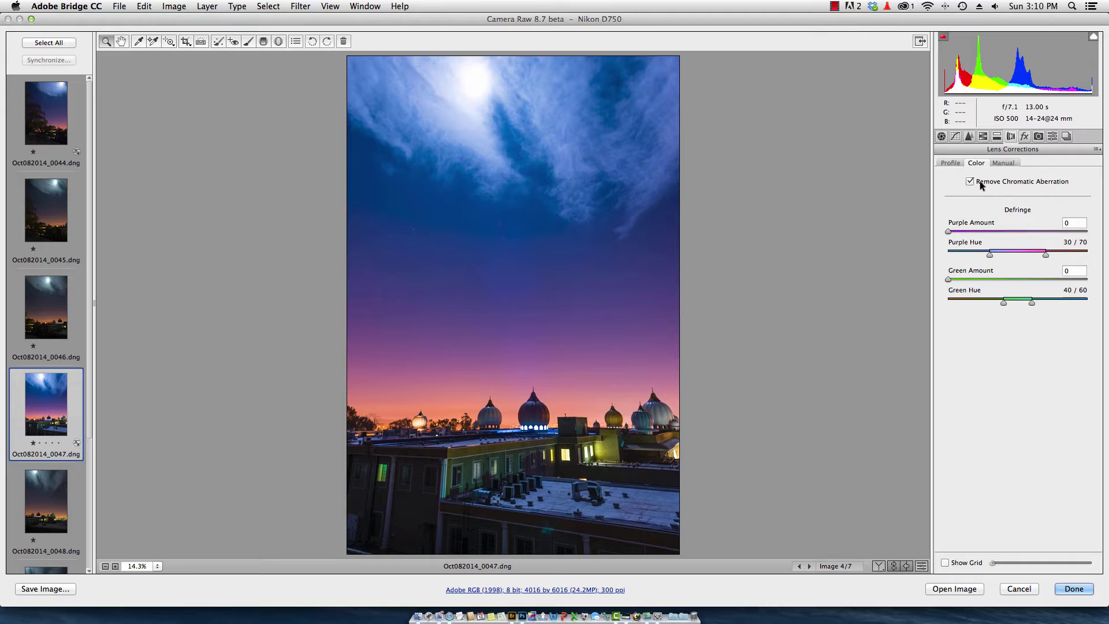
# - Select all the photos and synchronize the edited photo's settings to them with the Custom Subset options
pyautogui.press('super+a')
pyautogui.click(28, 60)
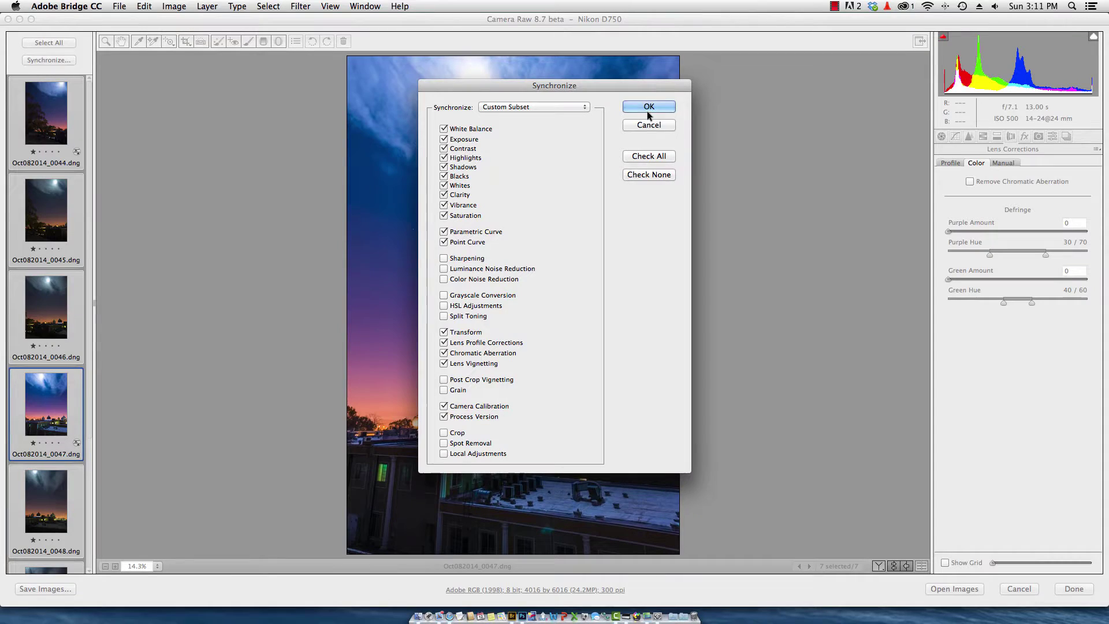
pyautogui.click(650, 106)
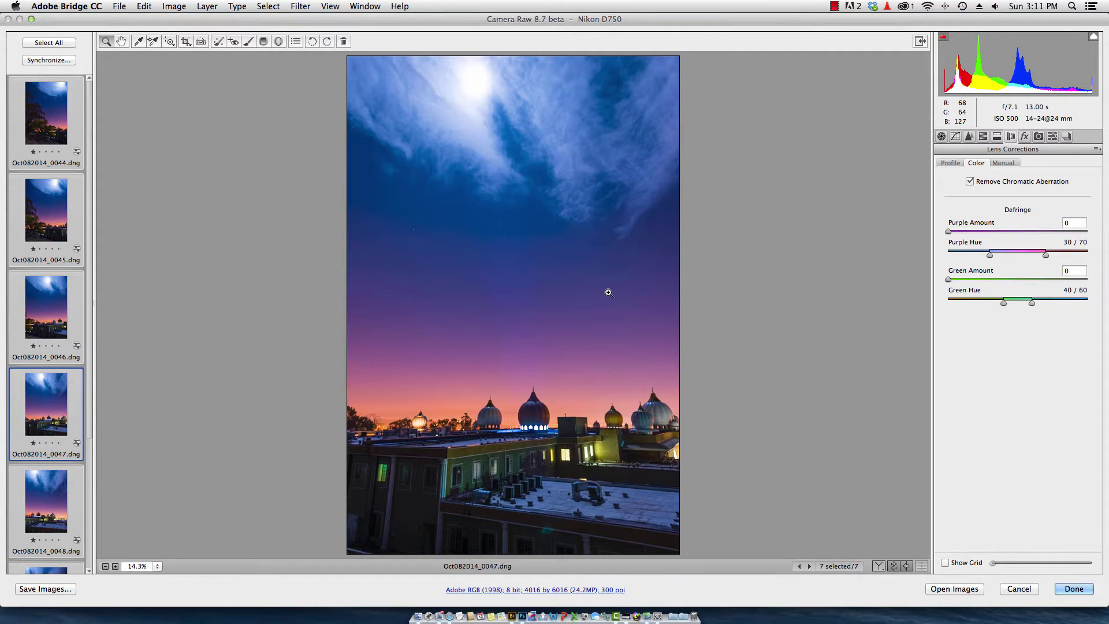
# - Go through the photos one by one from Oct082014_0044.dng to examine the consistency of the synchronized colour and exposure
pyautogui.click(72, 85)
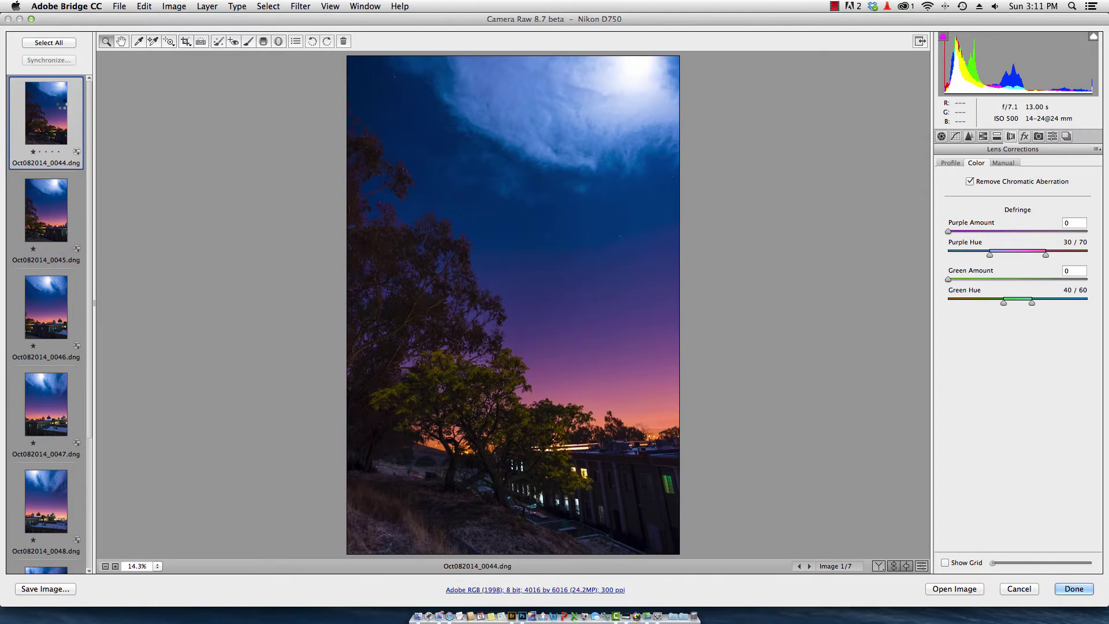
pyautogui.press('Down')
pyautogui.press('Down')
pyautogui.press('Down')
pyautogui.press('Down')
pyautogui.press('Down')
pyautogui.press('Down')
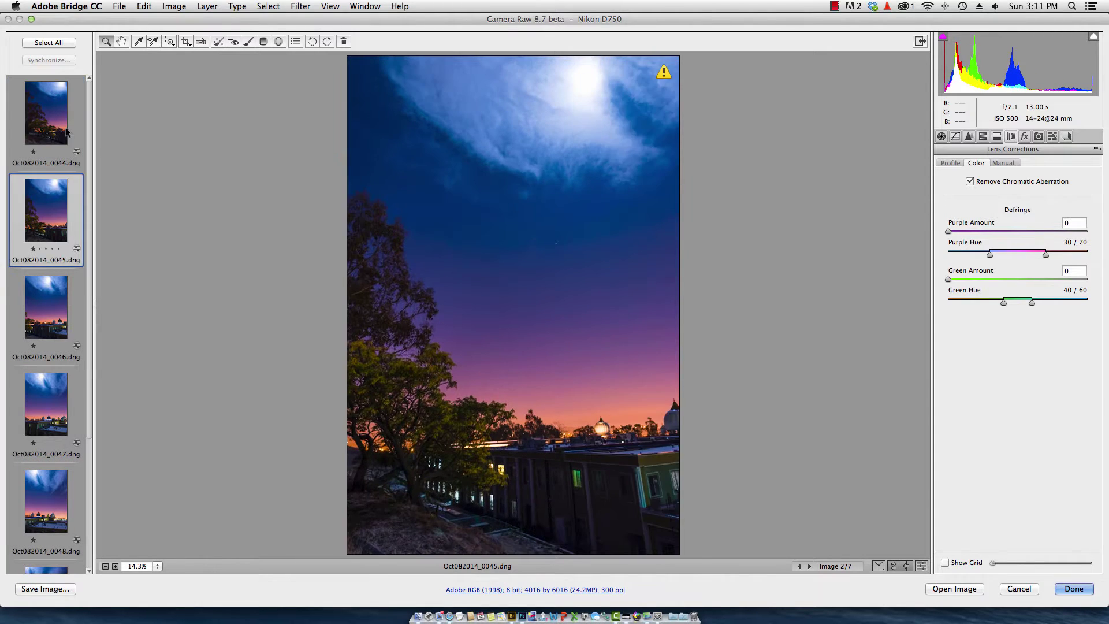
pyautogui.press('Down')
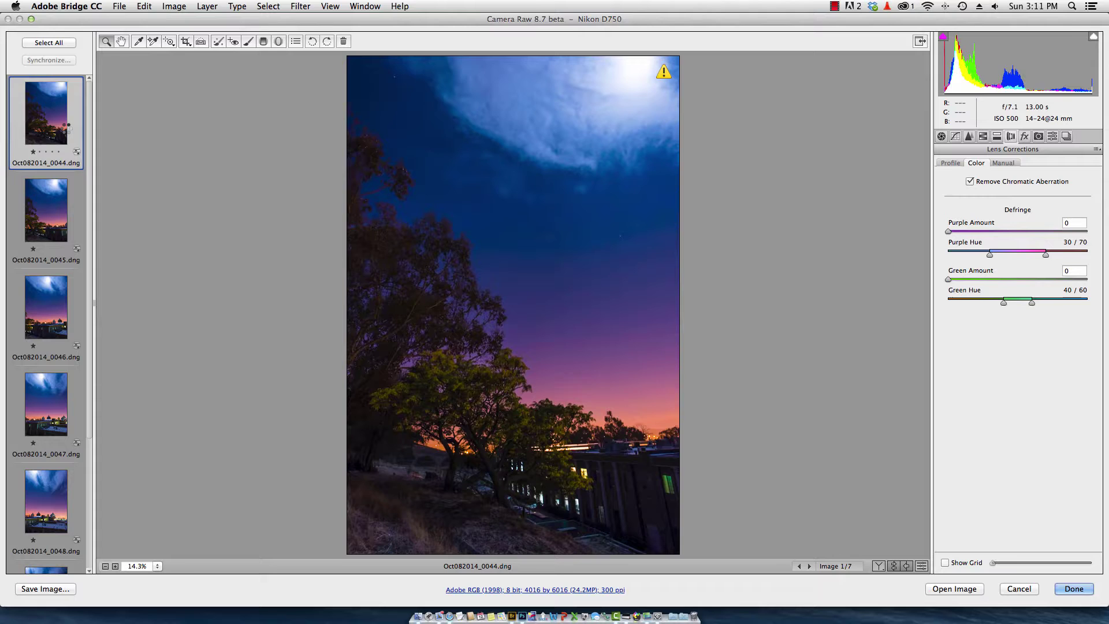
pyautogui.press('Down')
pyautogui.press('Down')
pyautogui.press('Down')
pyautogui.press('Down')
pyautogui.press('Down')
pyautogui.press('Down')
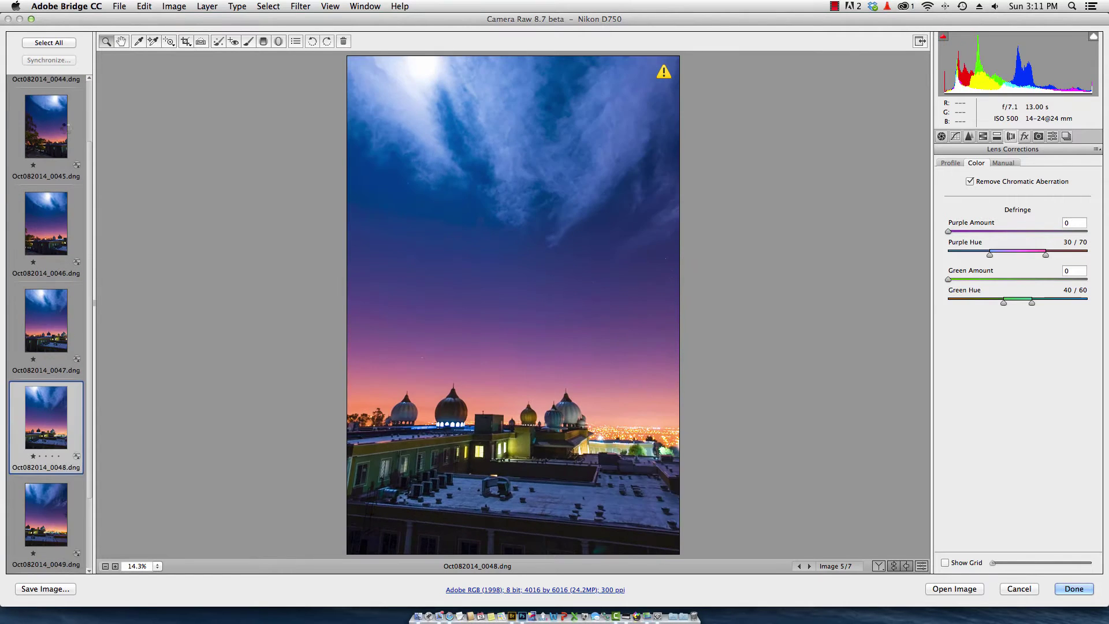
pyautogui.press('Home')
pyautogui.press('Down')
pyautogui.press('Down')
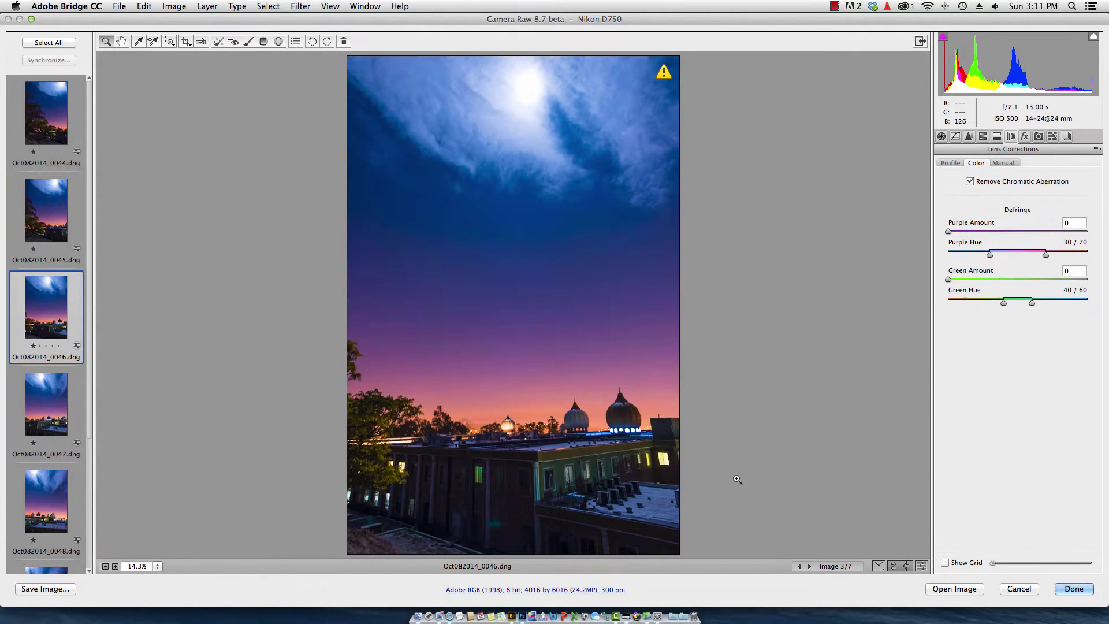
# - Finish the Camera Raw edits and check the updated photos in the Bridge folder
pyautogui.click(1066, 588)
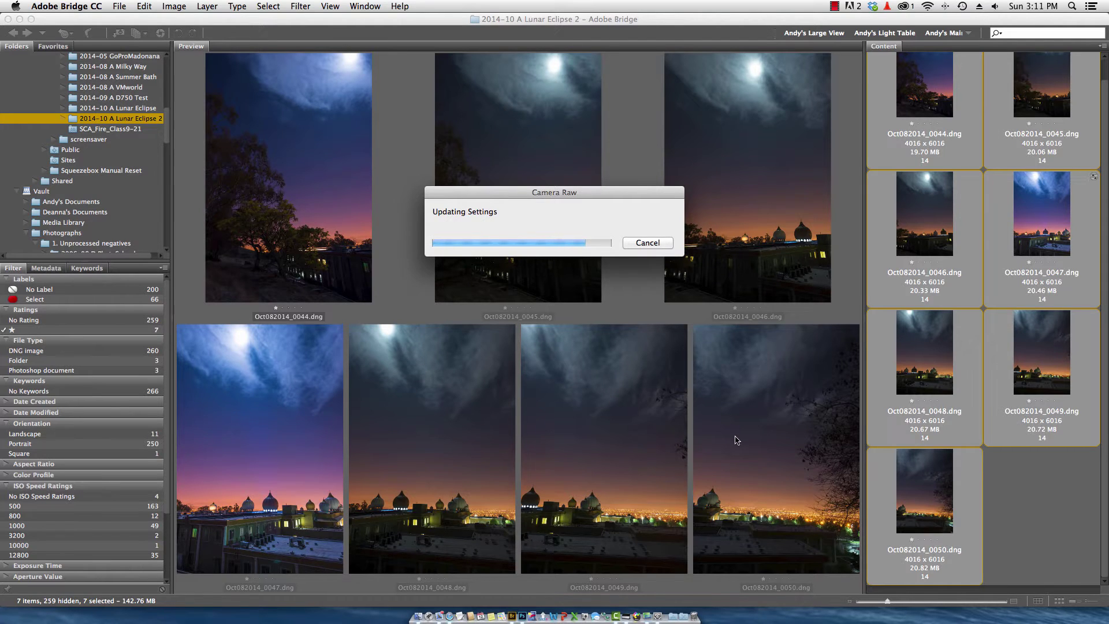
pyautogui.press('Up')
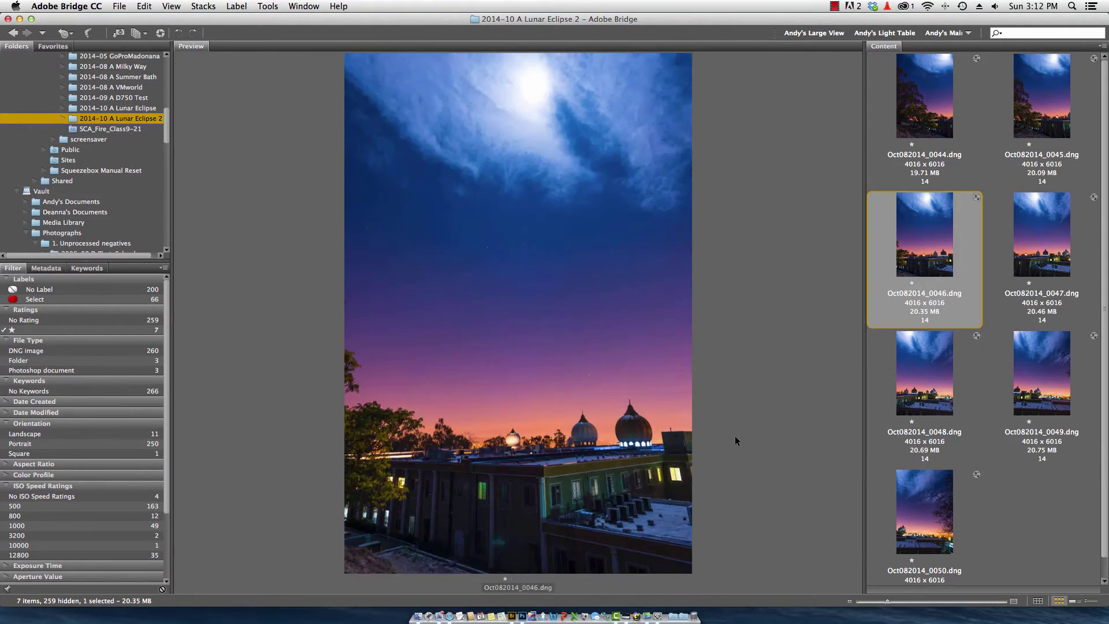
pyautogui.press('Right')
# - Select all seven edited photos and merge them into a panorama with Photoshop's Photomerge
pyautogui.press('super+a')
pyautogui.click(267, 6)
pyautogui.moveTo(348, 142)
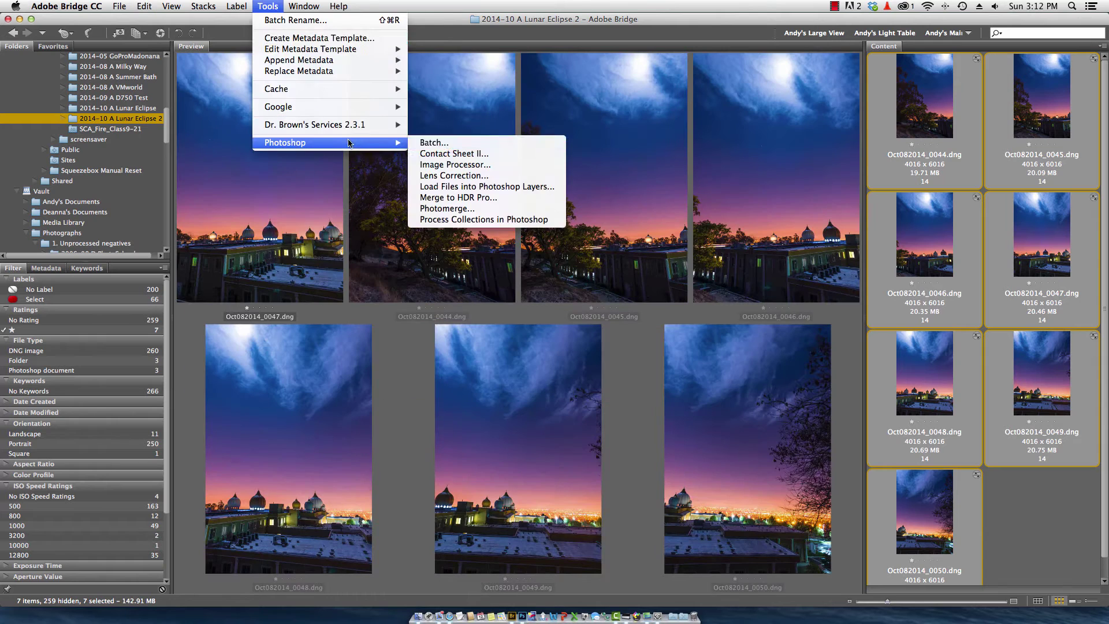
pyautogui.click(447, 208)
pyautogui.click(725, 167)
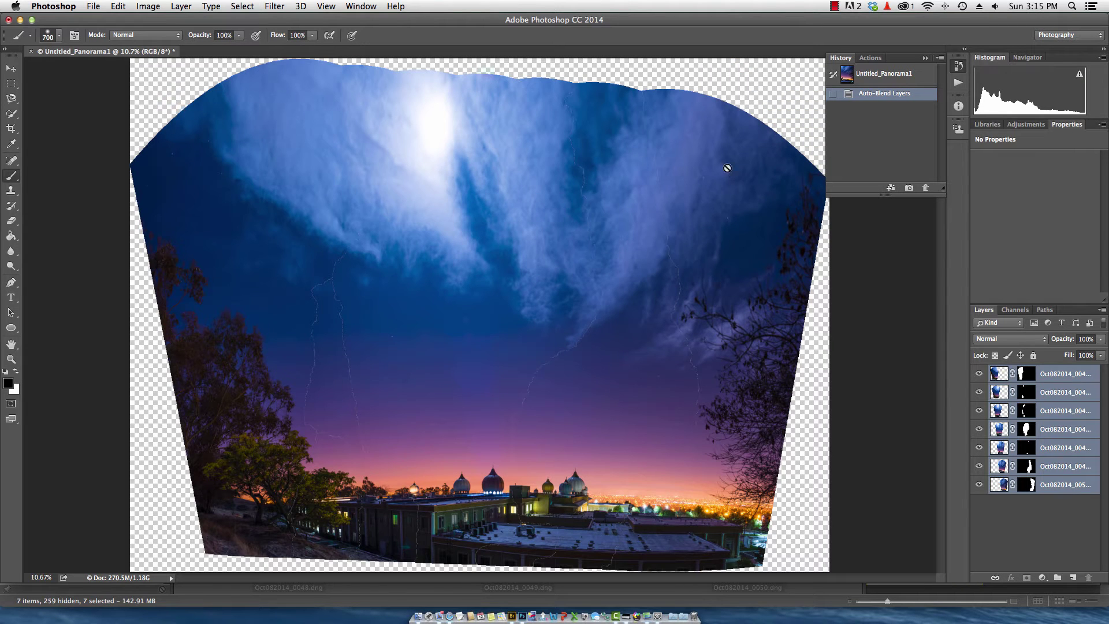
# - Flatten the merged panorama and duplicate the background onto a new layer
pyautogui.click(181, 7)
pyautogui.click(218, 417)
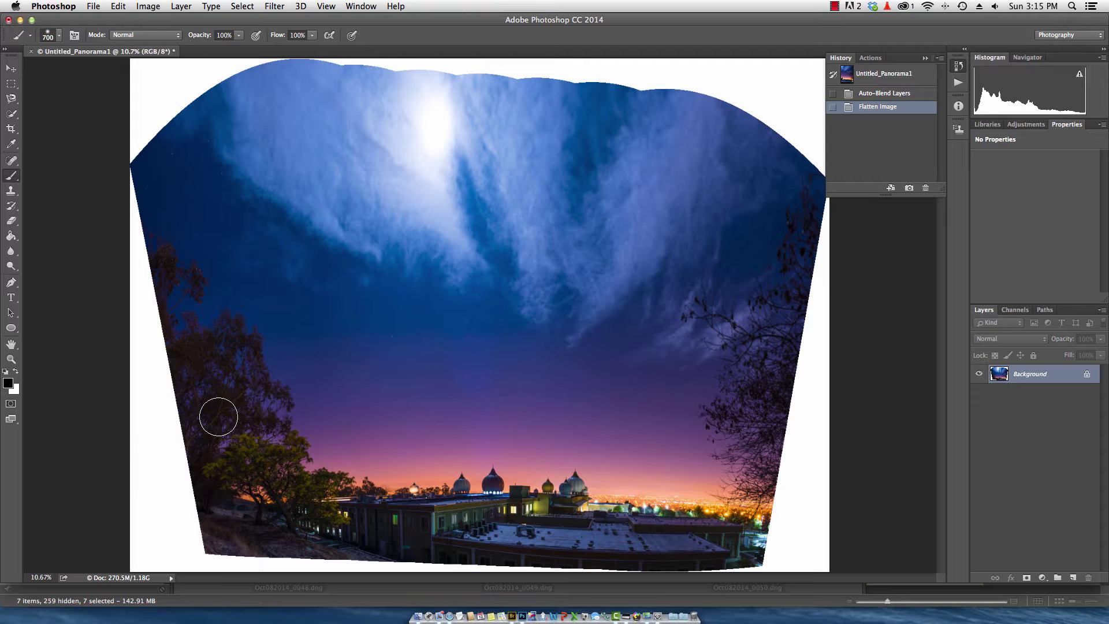
pyautogui.hotkey('ctrl', 'j')
# - Denoise the duplicated layer with Topaz DeNoise 5, comparing presets on the domes and choosing RAW - moderate
pyautogui.click(274, 6)
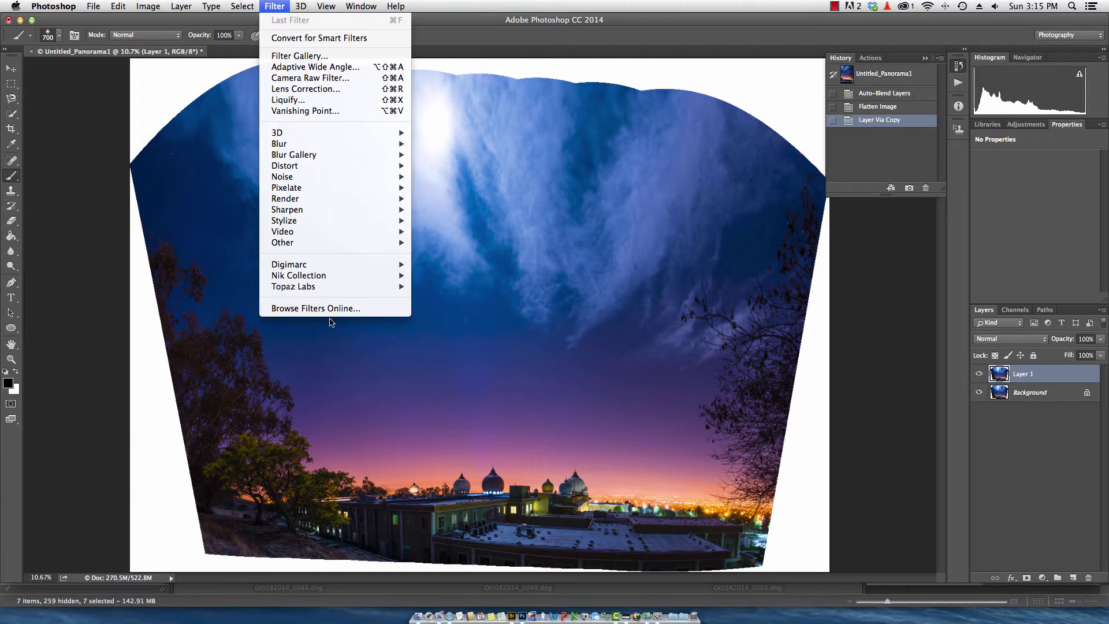
pyautogui.moveTo(346, 423)
pyautogui.click(478, 332)
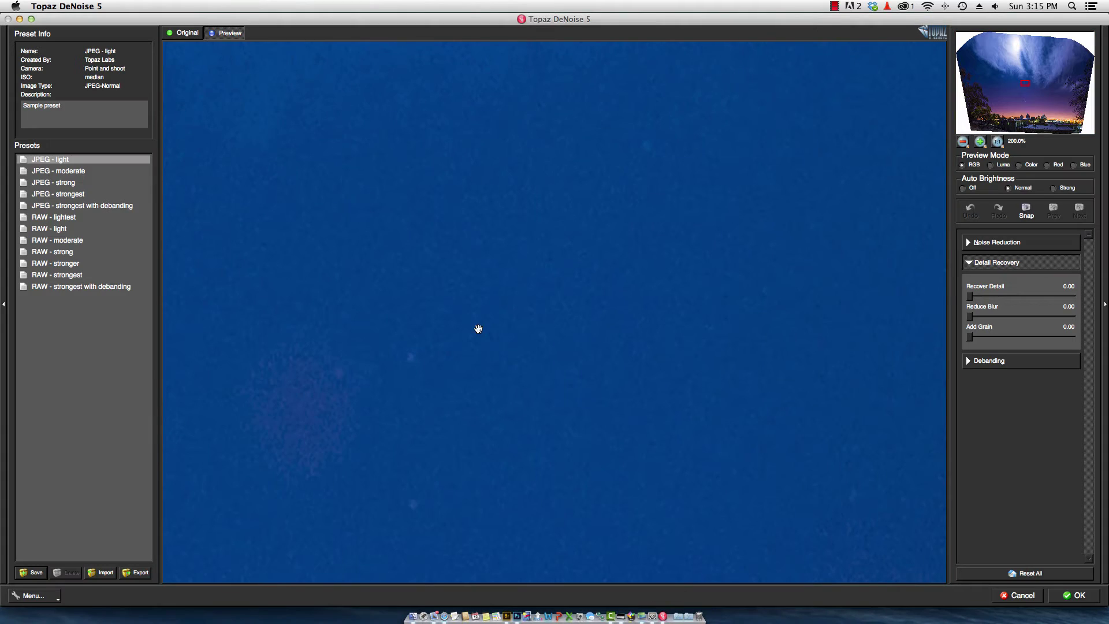
pyautogui.moveTo(1005, 108)
pyautogui.mouseDown()
pyautogui.moveTo(995, 116)
pyautogui.moveTo(1021, 117)
pyautogui.mouseUp()
pyautogui.click(64, 205)
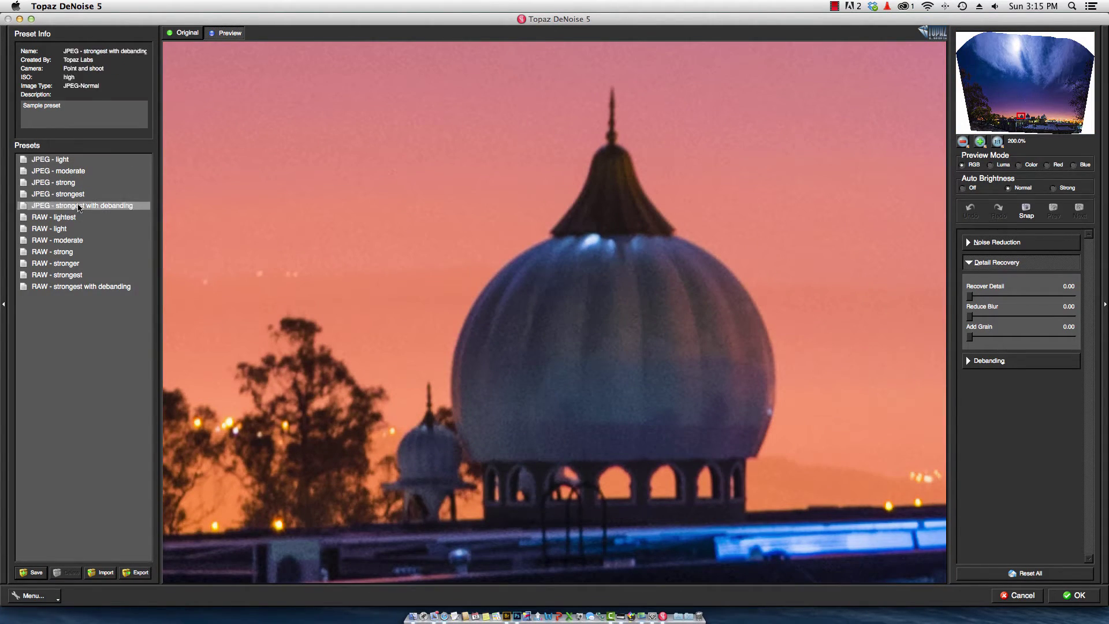
pyautogui.click(63, 229)
pyautogui.click(67, 241)
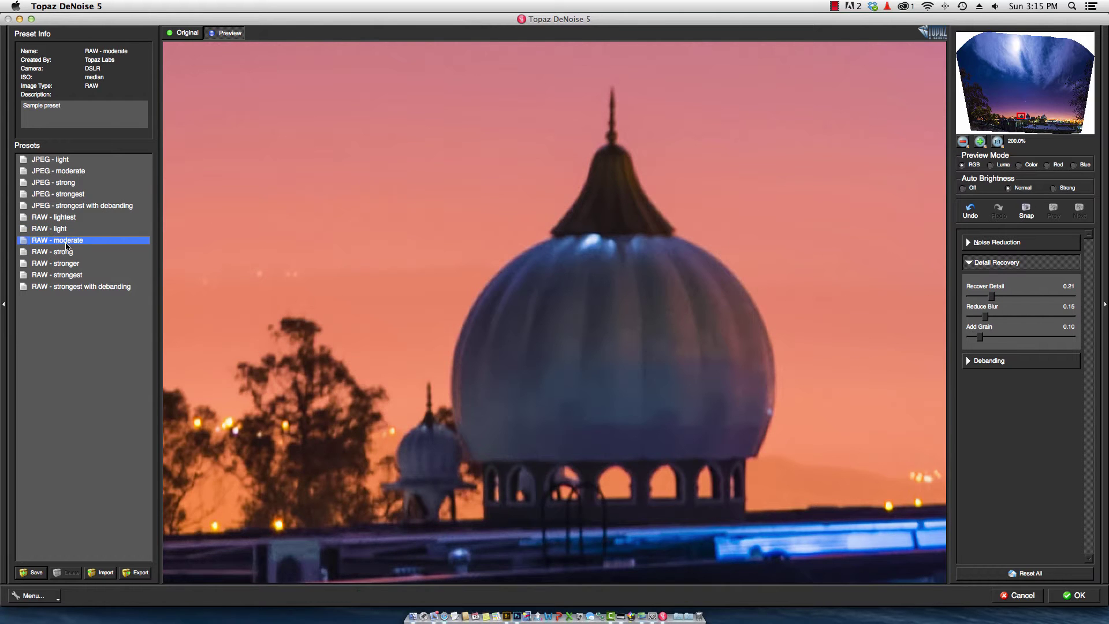
pyautogui.click(69, 253)
pyautogui.click(70, 240)
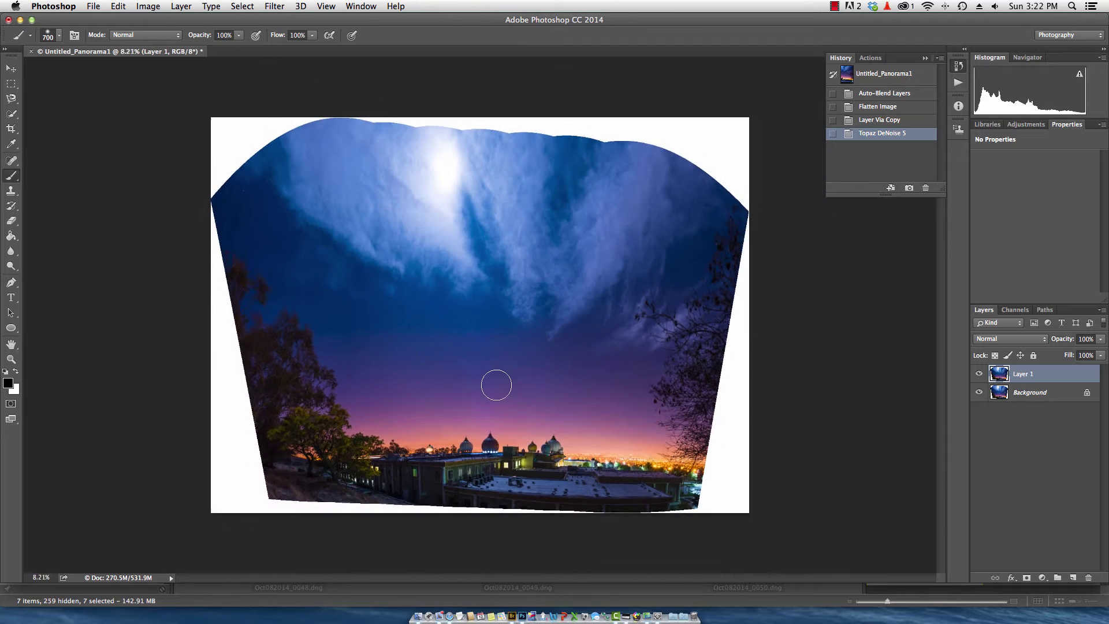
# - Rename the duplicated layer to "denoise"
pyautogui.scroll(-3, 496, 384)
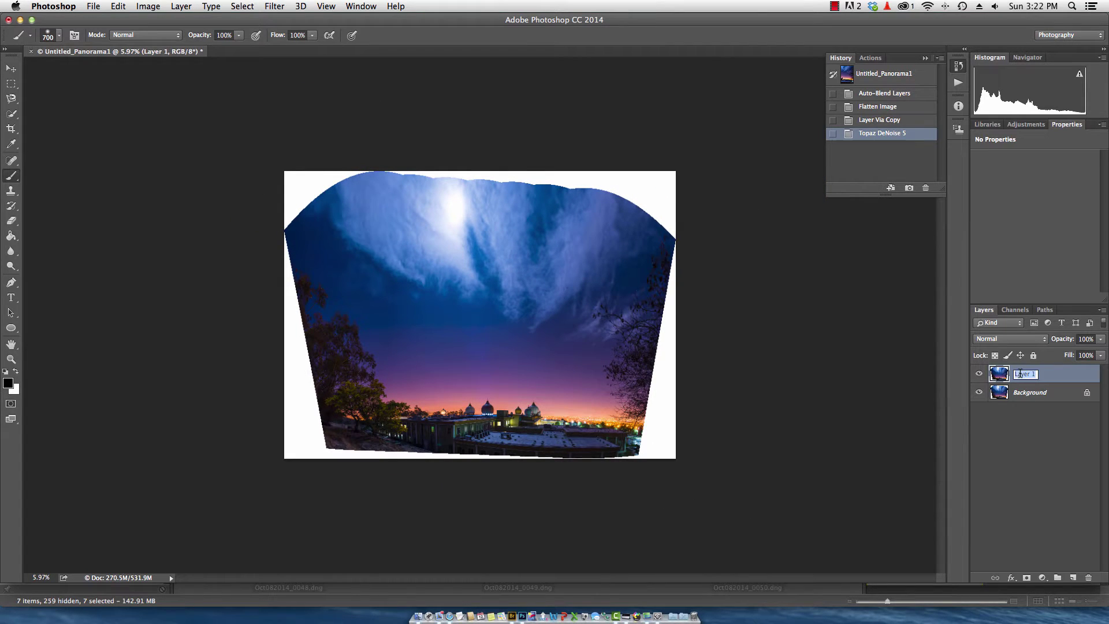
pyautogui.write('denoise')
pyautogui.press('Return')
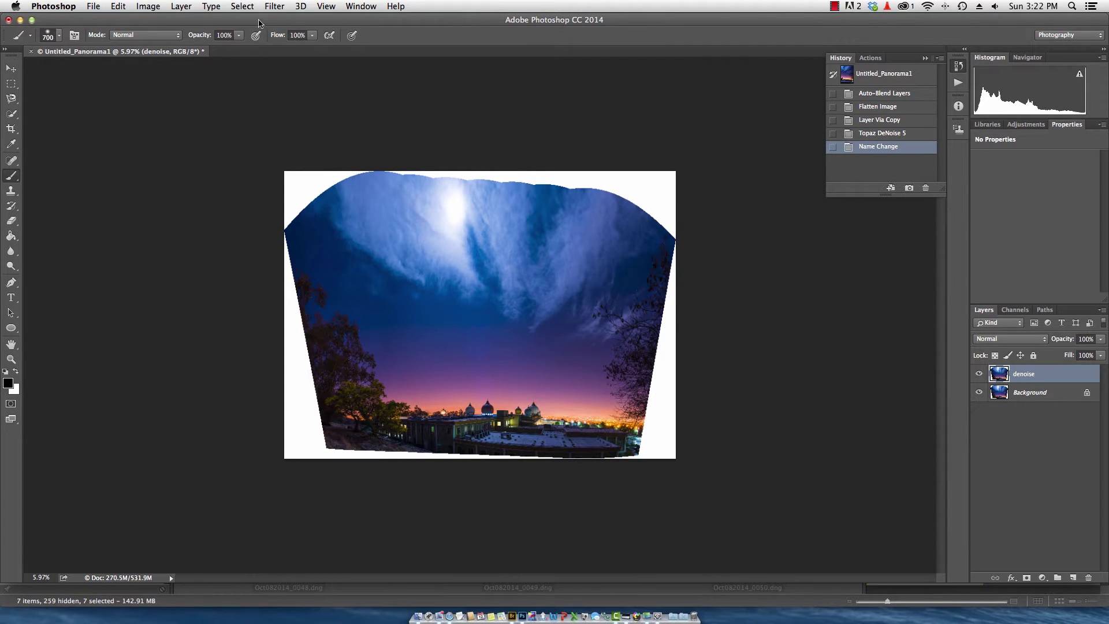
# - Warp the denoise layer, pulling both lower corners outward and bulging the lower right side slightly to fill the empty margins
pyautogui.click(119, 6)
pyautogui.moveTo(173, 246)
pyautogui.click(318, 333)
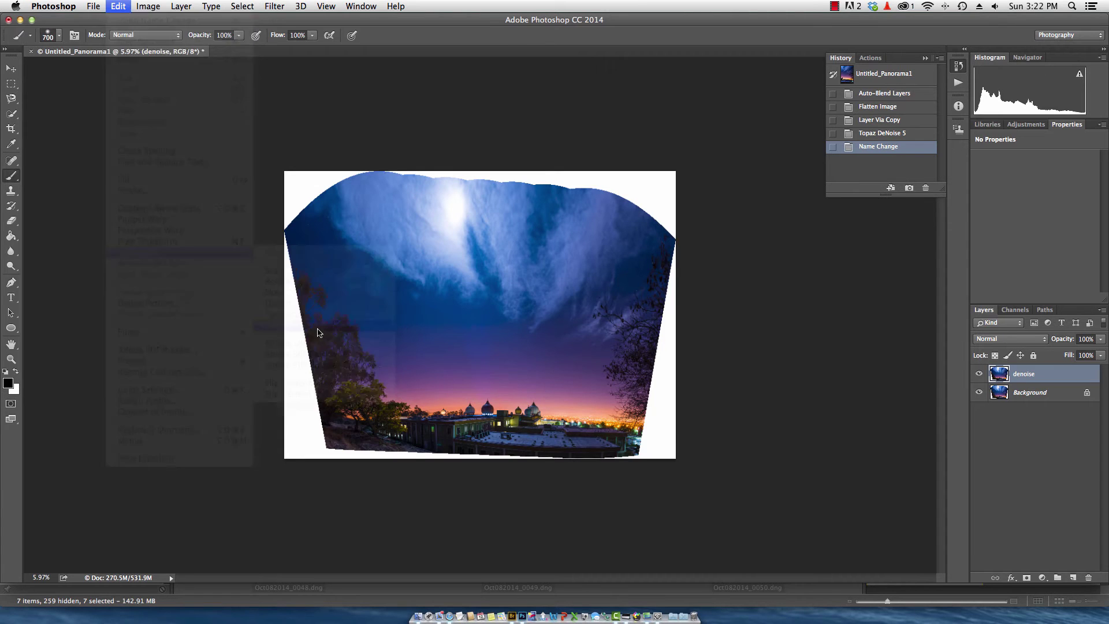
pyautogui.moveTo(281, 462); pyautogui.dragTo(250, 467)
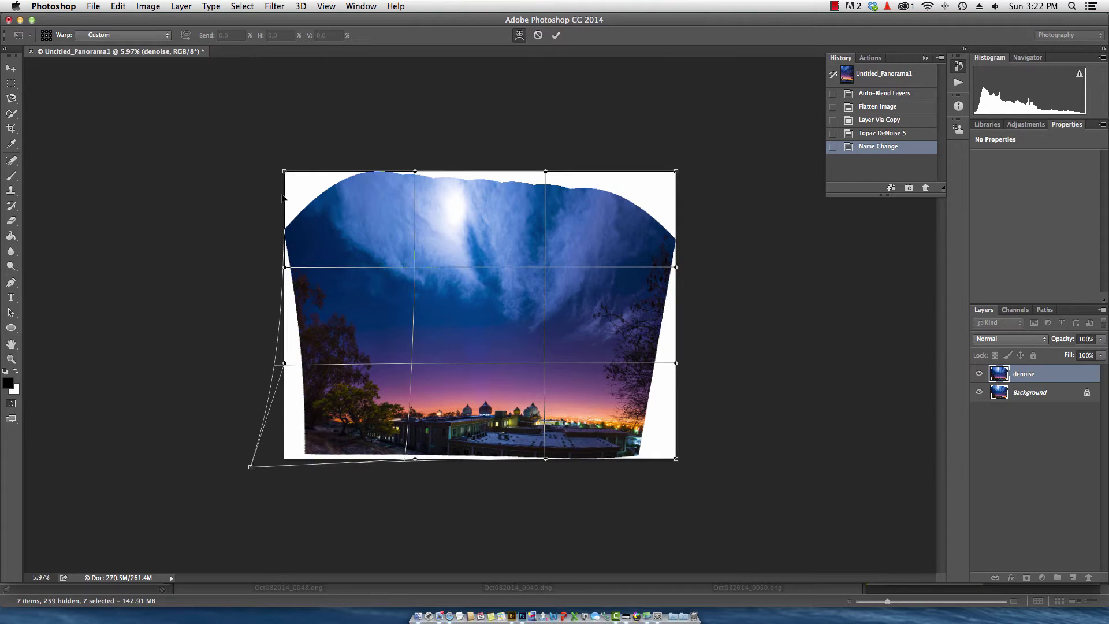
pyautogui.moveTo(676, 458); pyautogui.dragTo(726, 465)
pyautogui.moveTo(676, 363); pyautogui.dragTo(685, 363)
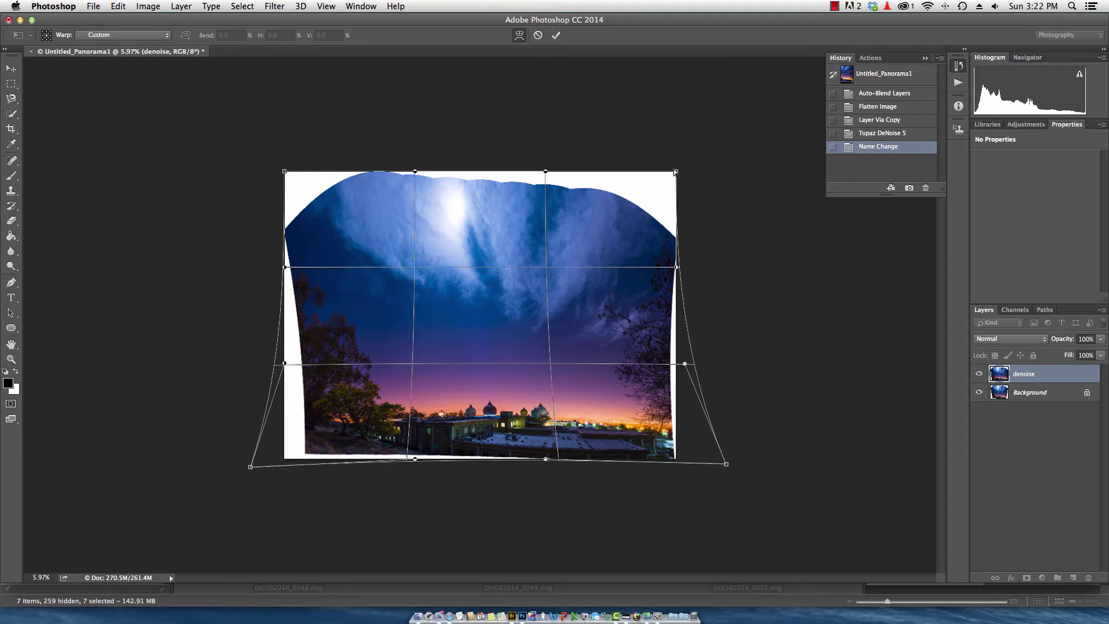
# - Raise the warp's upper-right corner, reshape its left side and even out the bottom edge, and apply the warp
pyautogui.moveTo(676, 172); pyautogui.dragTo(677, 135)
pyautogui.moveTo(284, 363); pyautogui.dragTo(258, 362)
pyautogui.moveTo(284, 267); pyautogui.dragTo(307, 260)
pyautogui.moveTo(284, 172); pyautogui.dragTo(293, 172)
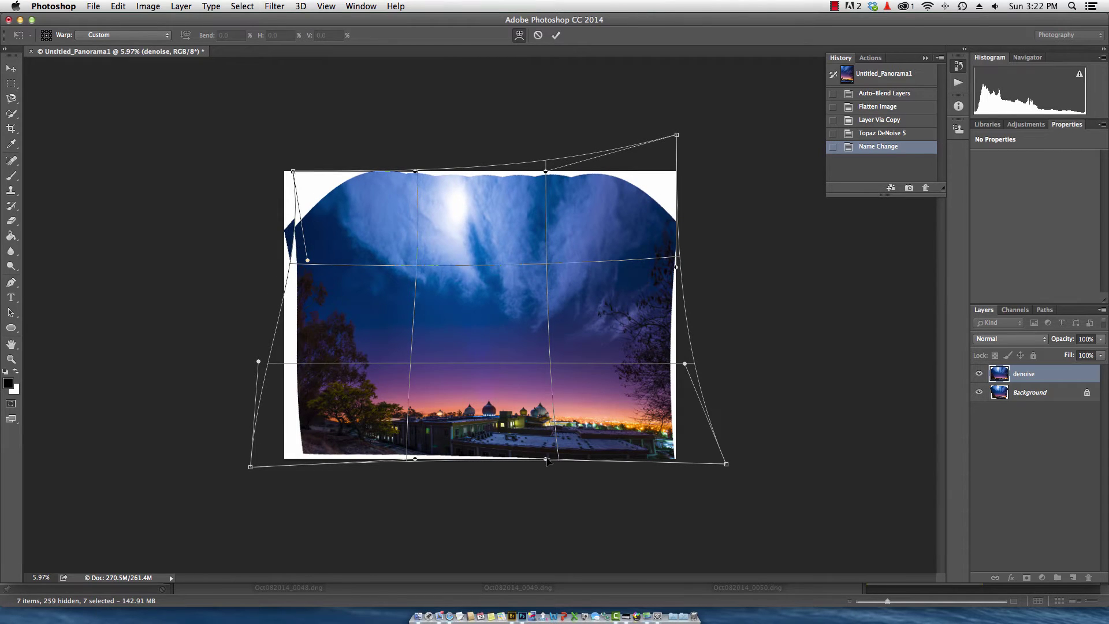
pyautogui.moveTo(546, 459); pyautogui.dragTo(547, 454)
pyautogui.moveTo(415, 460); pyautogui.dragTo(416, 459)
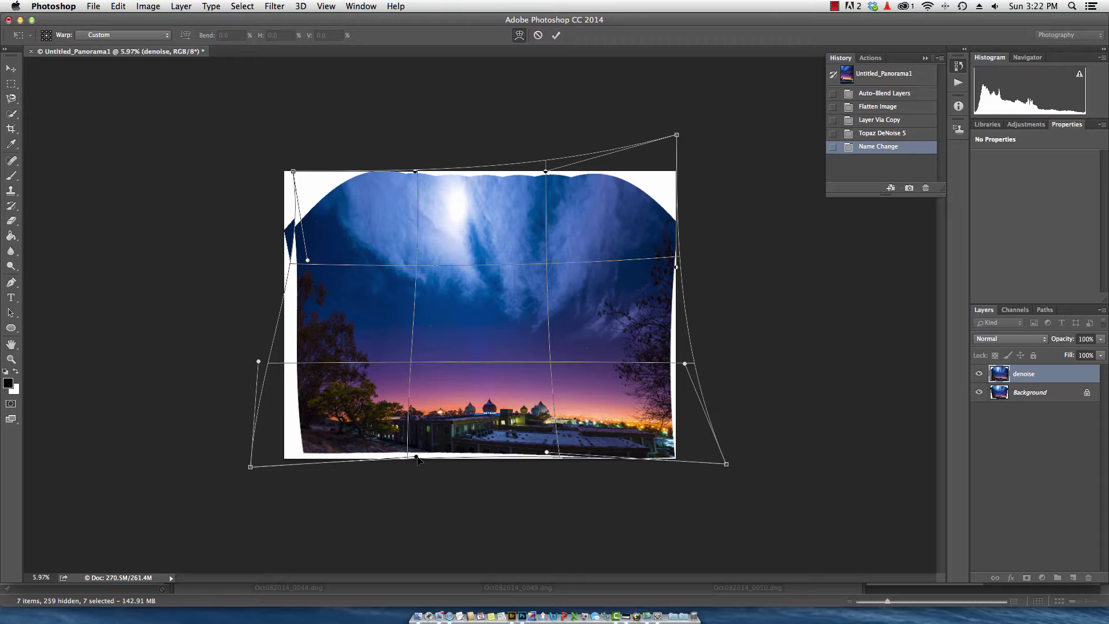
pyautogui.moveTo(545, 454); pyautogui.dragTo(547, 454)
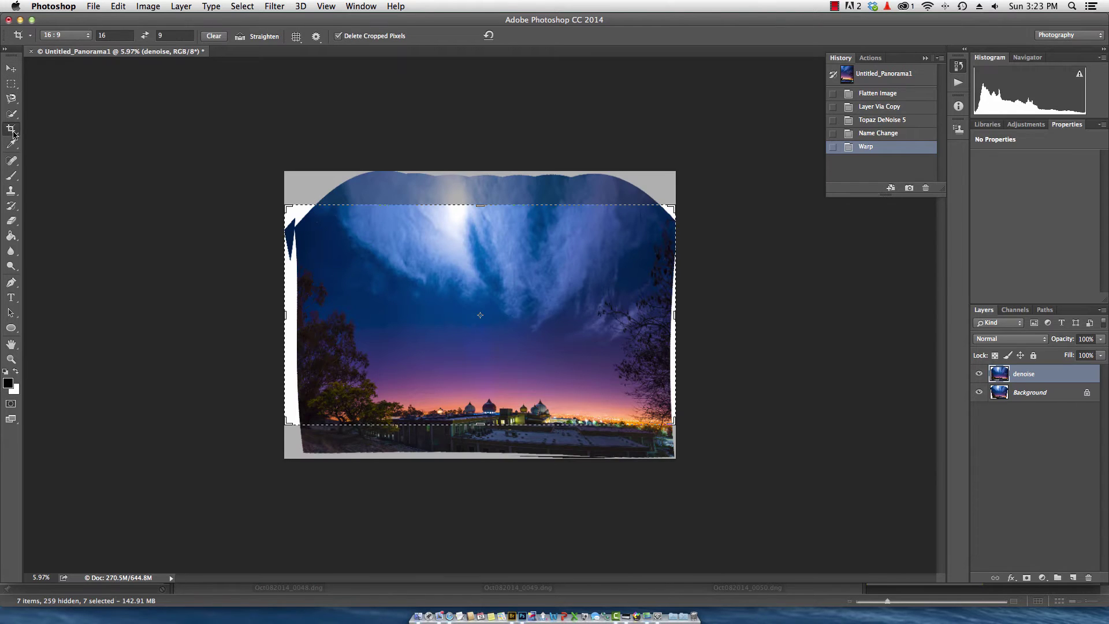
pyautogui.click(217, 38)
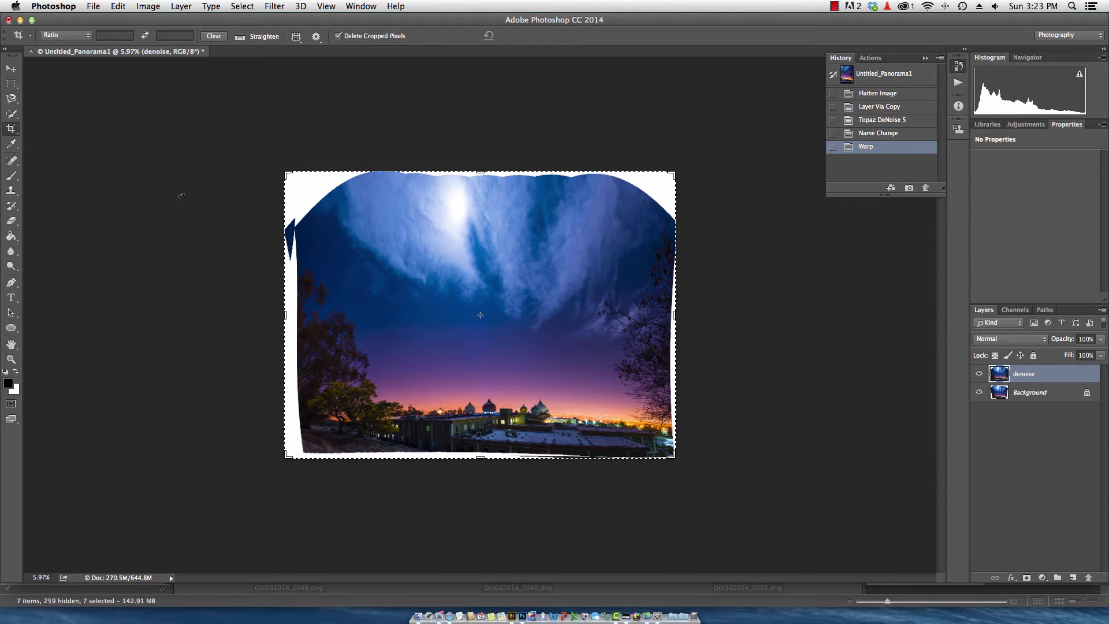
pyautogui.moveTo(288, 175)
pyautogui.mouseDown()
pyautogui.moveTo(297, 190)
pyautogui.moveTo(295, 180)
pyautogui.mouseUp()
pyautogui.press('Escape')
# - Warp the denoise layer again, pulling both upper corners up and outward to fill the empty sky corners, and apply the warp
pyautogui.click(118, 5)
pyautogui.moveTo(149, 250)
pyautogui.click(323, 328)
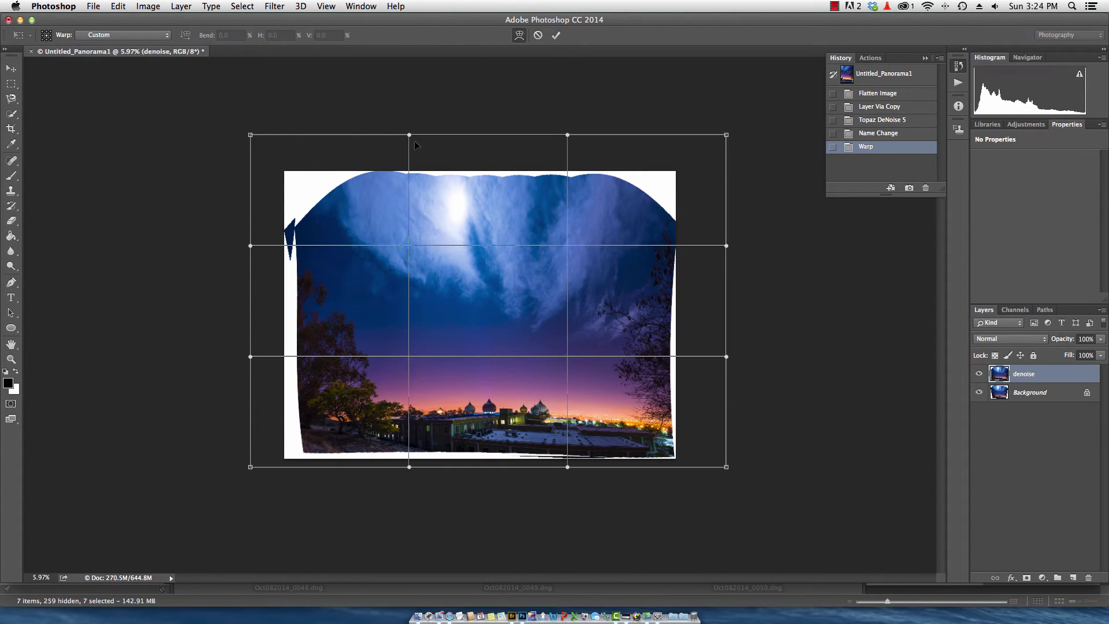
pyautogui.moveTo(246, 132); pyautogui.dragTo(232, 102)
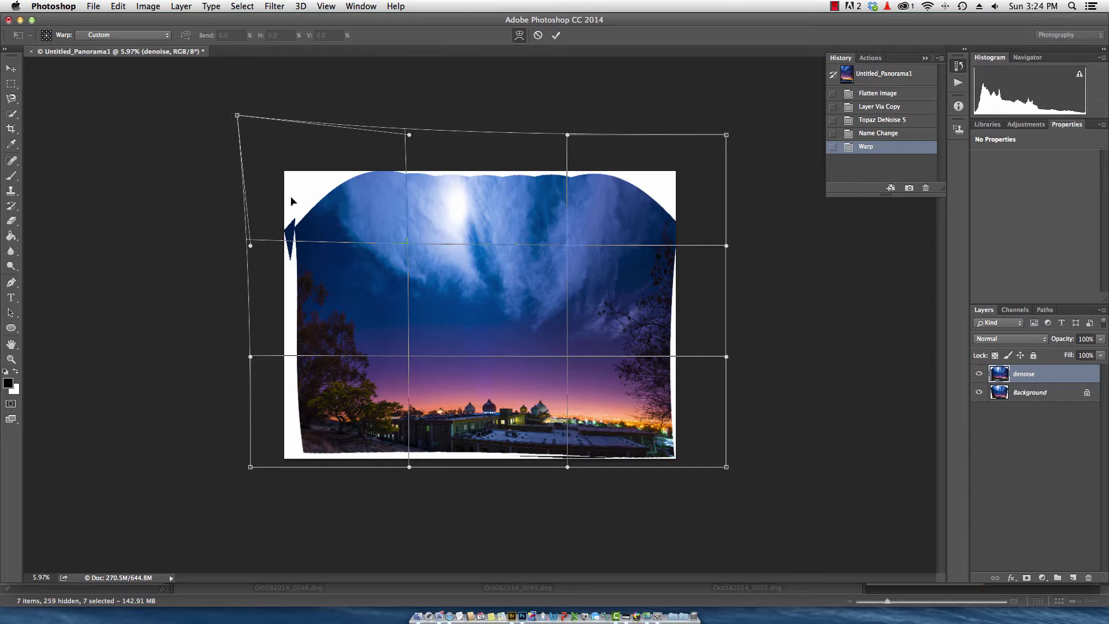
pyautogui.moveTo(726, 136); pyautogui.dragTo(754, 98)
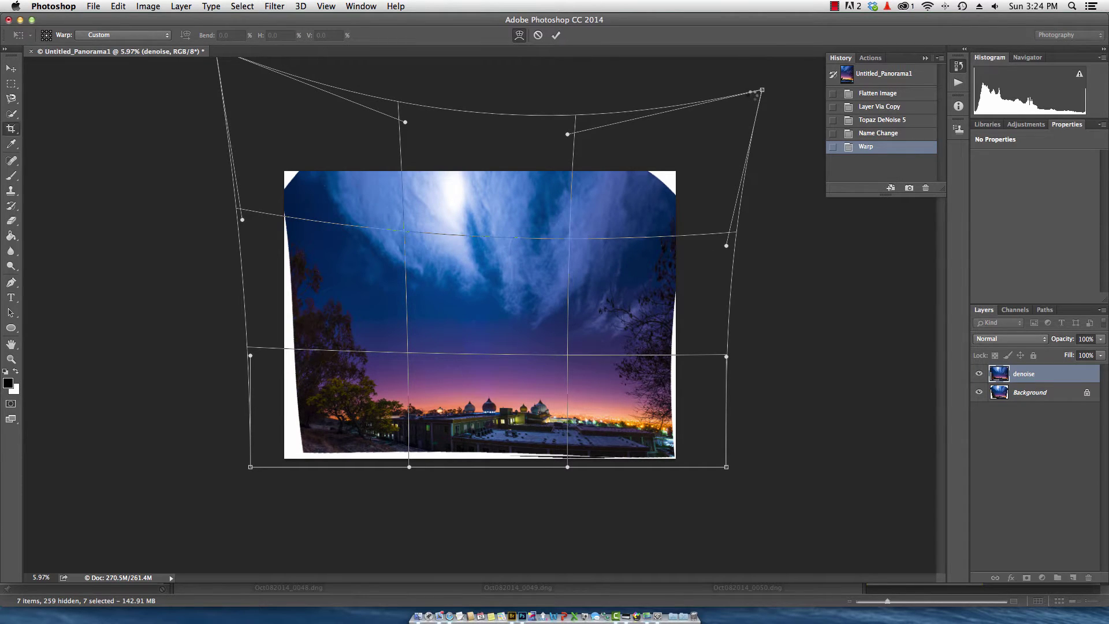
pyautogui.press('Return')
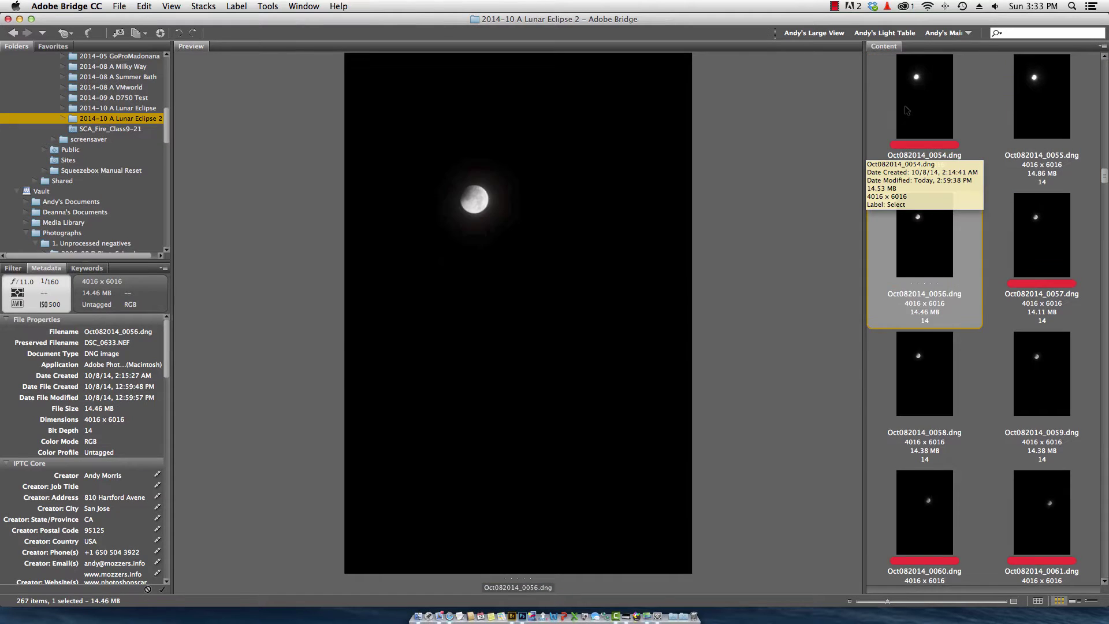
# - Switch to Bridge, browse the "2014-10 A Lunar Eclipse 2" moon photos and filter the folder to those labelled Select
pyautogui.press('Right')
pyautogui.press('Right')
pyautogui.press('Right')
pyautogui.press('Right')
pyautogui.press('Right')
pyautogui.press('Right')
pyautogui.press('Right')
pyautogui.press('Right')
pyautogui.press('Right')
pyautogui.press('Right')
pyautogui.press('Right')
pyautogui.press('Right')
pyautogui.press('Right')
pyautogui.press('Right')
pyautogui.press('Right')
pyautogui.press('Right')
pyautogui.press('Right')
pyautogui.press('Right')
pyautogui.press('Right')
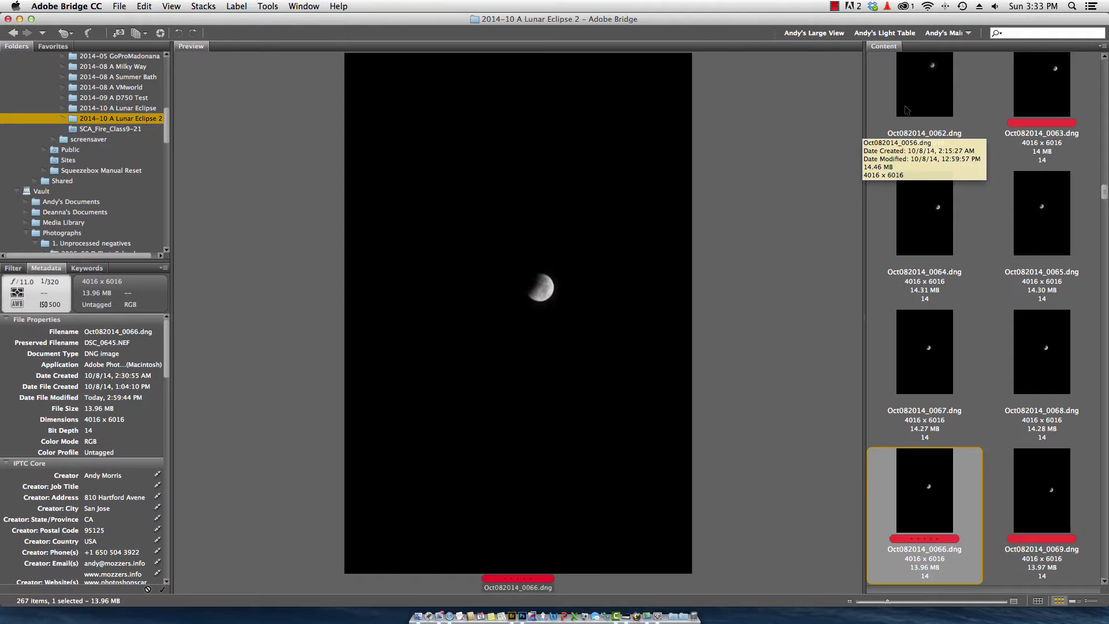
pyautogui.press('Right')
pyautogui.press('Right')
pyautogui.press('Right')
pyautogui.press('Right')
pyautogui.press('Right')
pyautogui.press('Right')
pyautogui.press('Right')
pyautogui.press('Right')
pyautogui.press('Right')
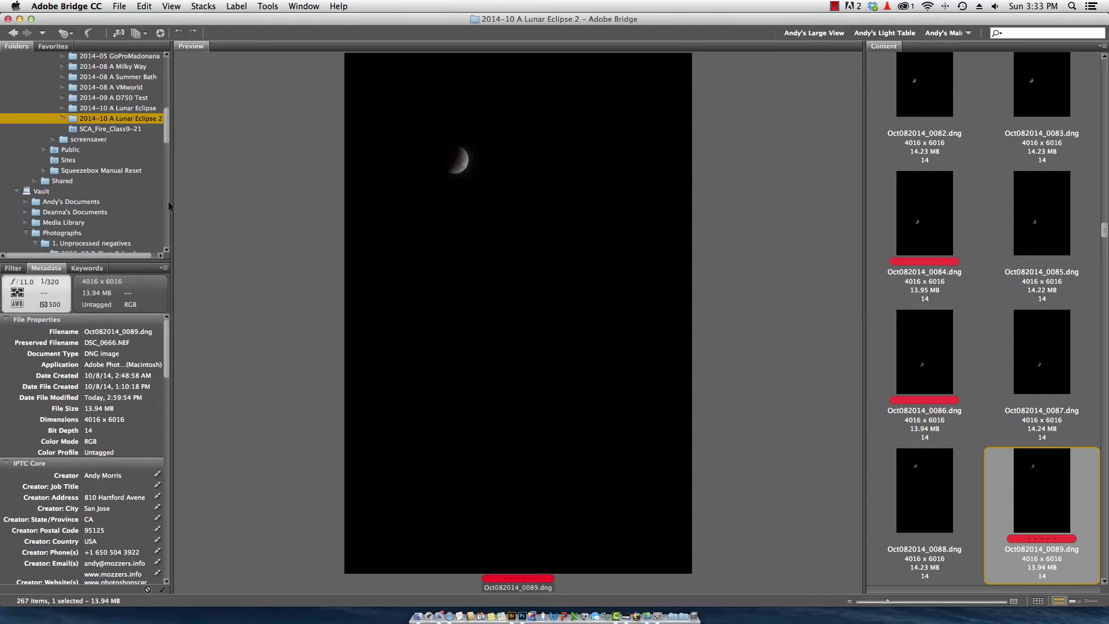
pyautogui.click(12, 268)
pyautogui.click(34, 300)
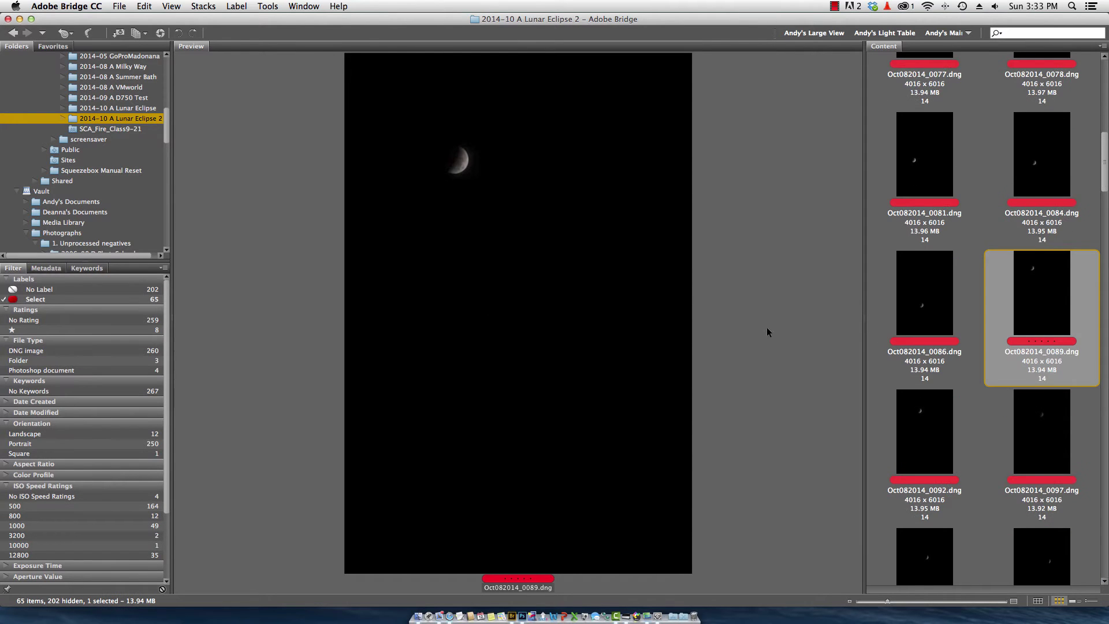
# - Select all of the filtered moon photos and open them in Camera Raw
pyautogui.scroll(-10, 983, 331)
pyautogui.scroll(-8, 983, 331)
pyautogui.click(926, 365)
pyautogui.press('super+a')
pyautogui.rightClick(926, 365)
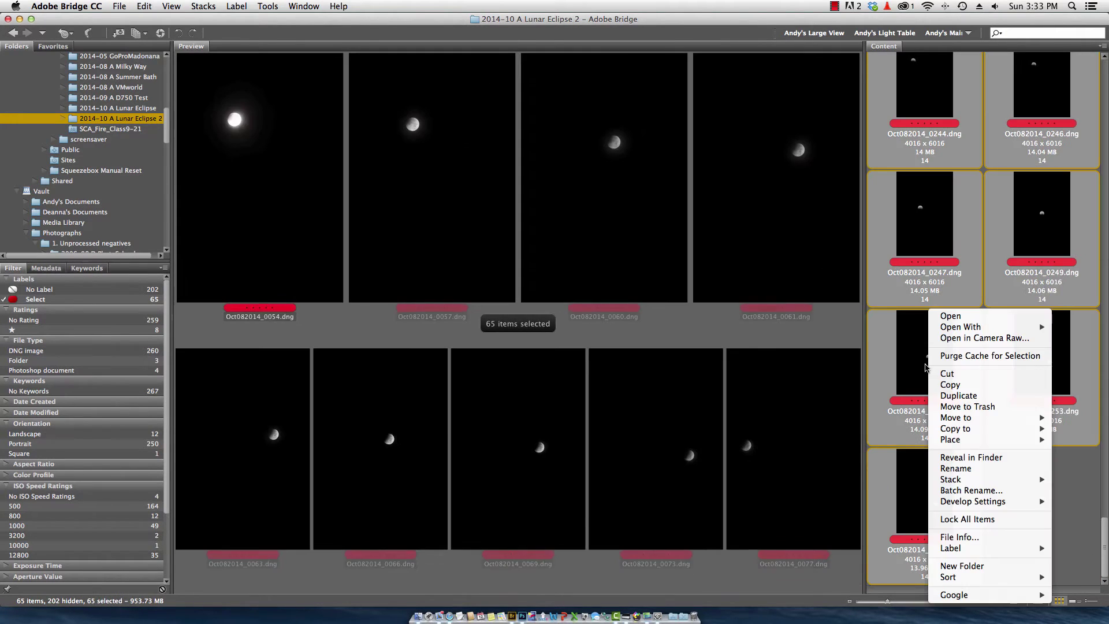
pyautogui.click(980, 339)
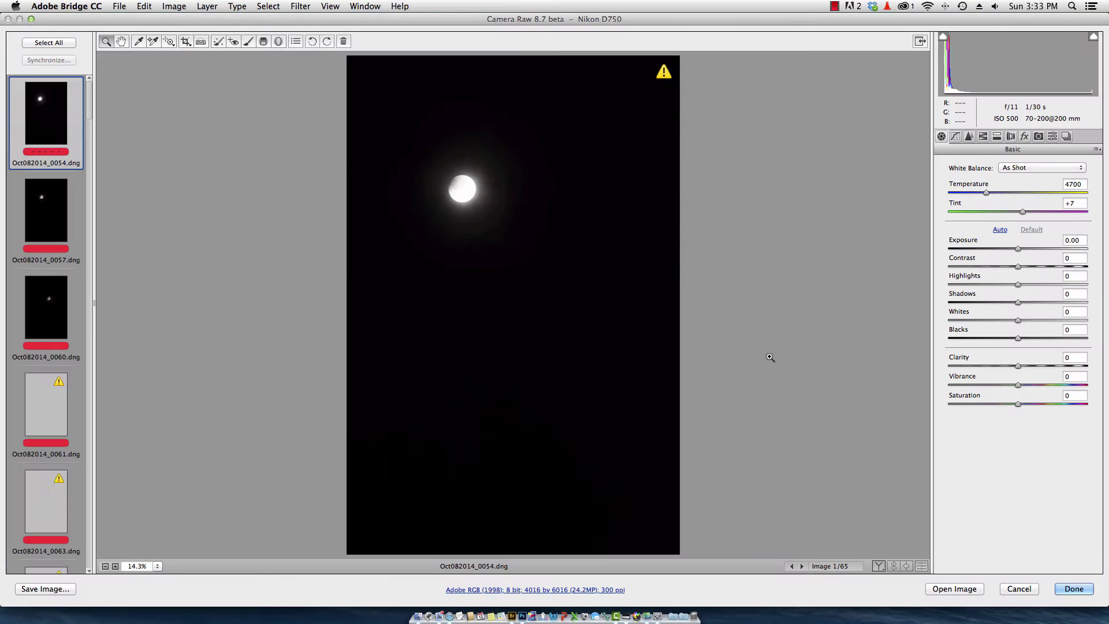
# - Examine the thin-crescent frames Oct082014_0117 to Oct082014_0128 and select the range from the first photo to Oct082014_0125
pyautogui.moveTo(90, 107); pyautogui.dragTo(90, 240)
pyautogui.click(42, 252)
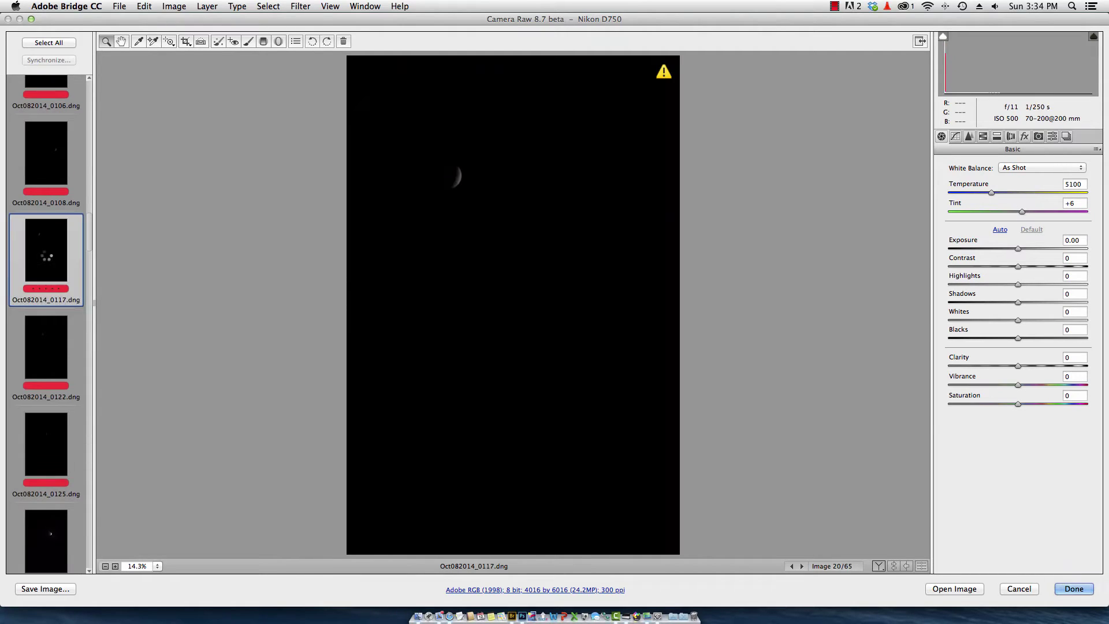
pyautogui.click(48, 330)
pyautogui.click(54, 432)
pyautogui.click(57, 540)
pyautogui.click(54, 446)
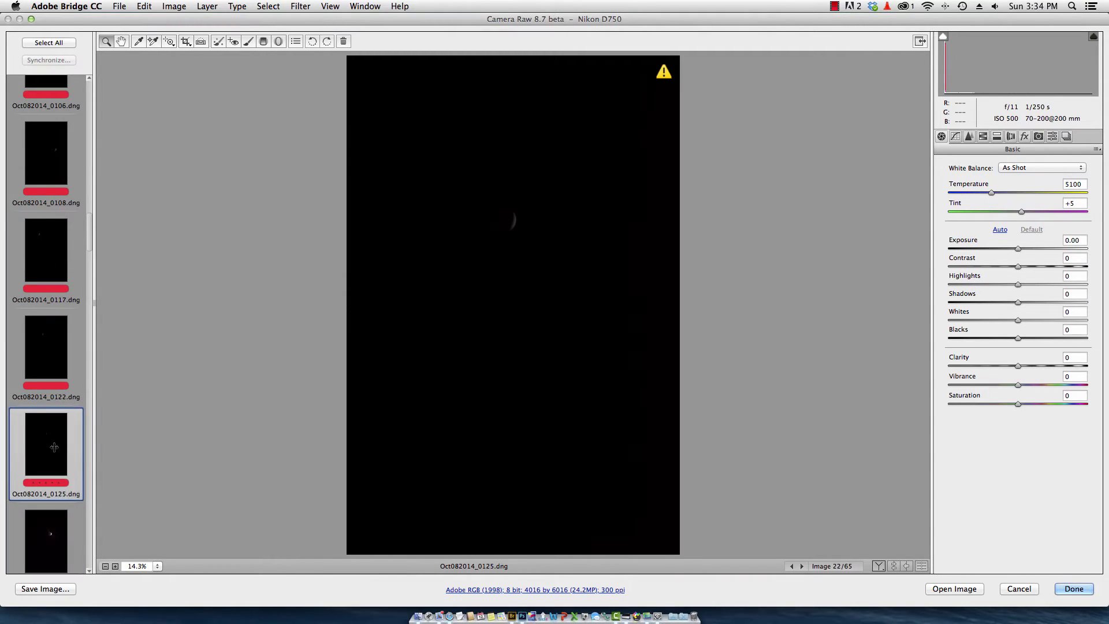
pyautogui.moveTo(89, 231); pyautogui.dragTo(89, 84)
pyautogui.keyDown('shift'); pyautogui.click(50, 114); pyautogui.keyUp('shift')
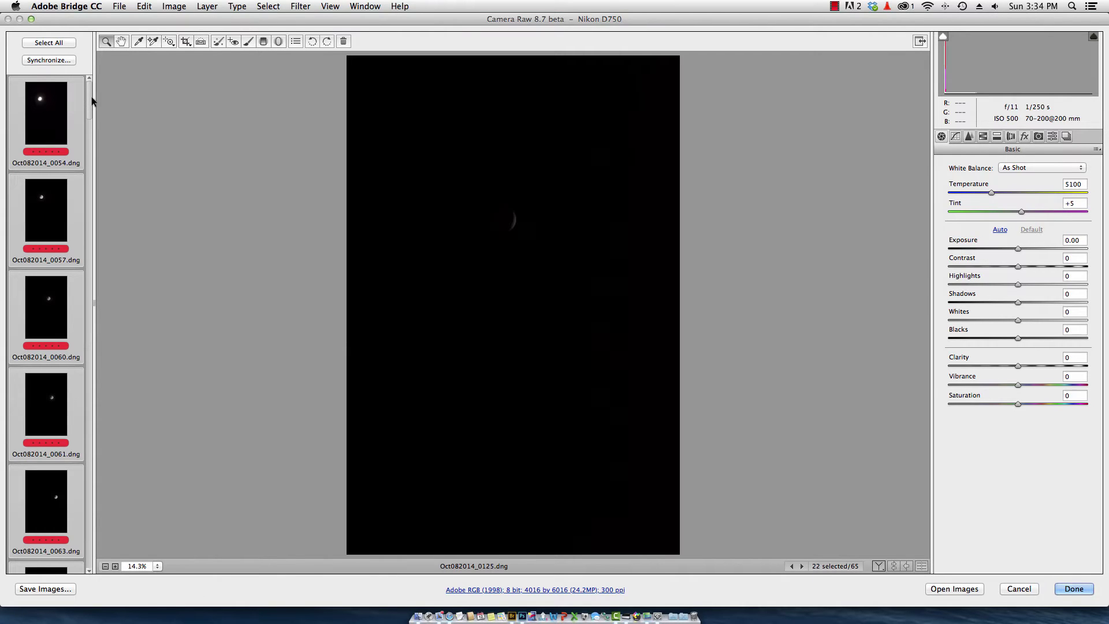
# - On Oct082014_0057 set exposure +0.30, contrast +100, highlights -8, shadows +7, blacks -50 and clarity +100, and synchronize these settings to all photos
pyautogui.click(22, 211)
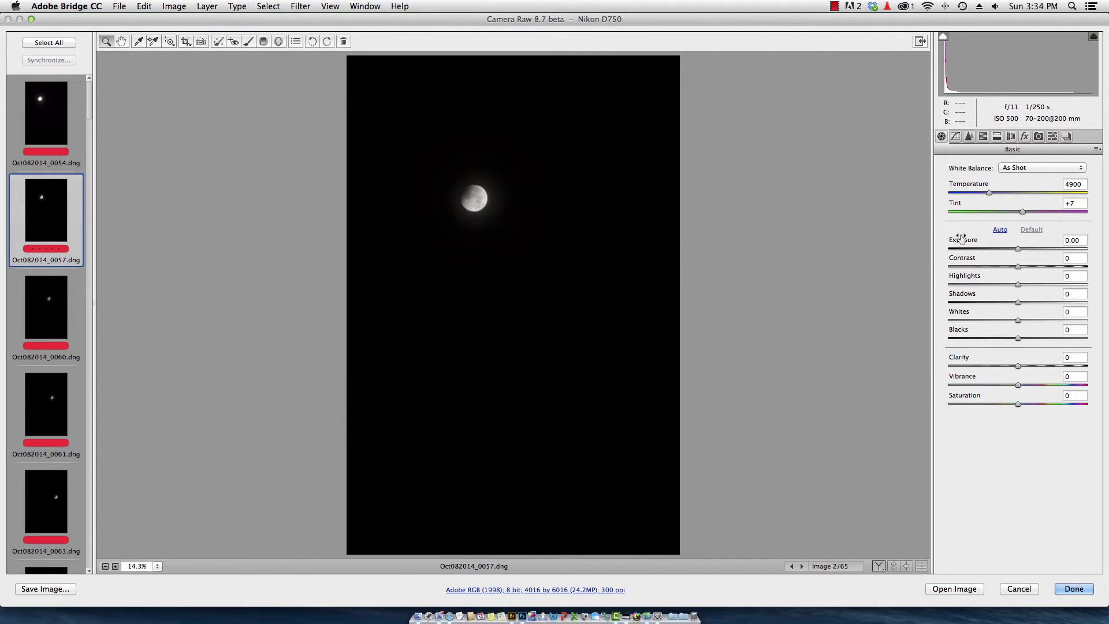
pyautogui.moveTo(1018, 249); pyautogui.dragTo(1020, 250)
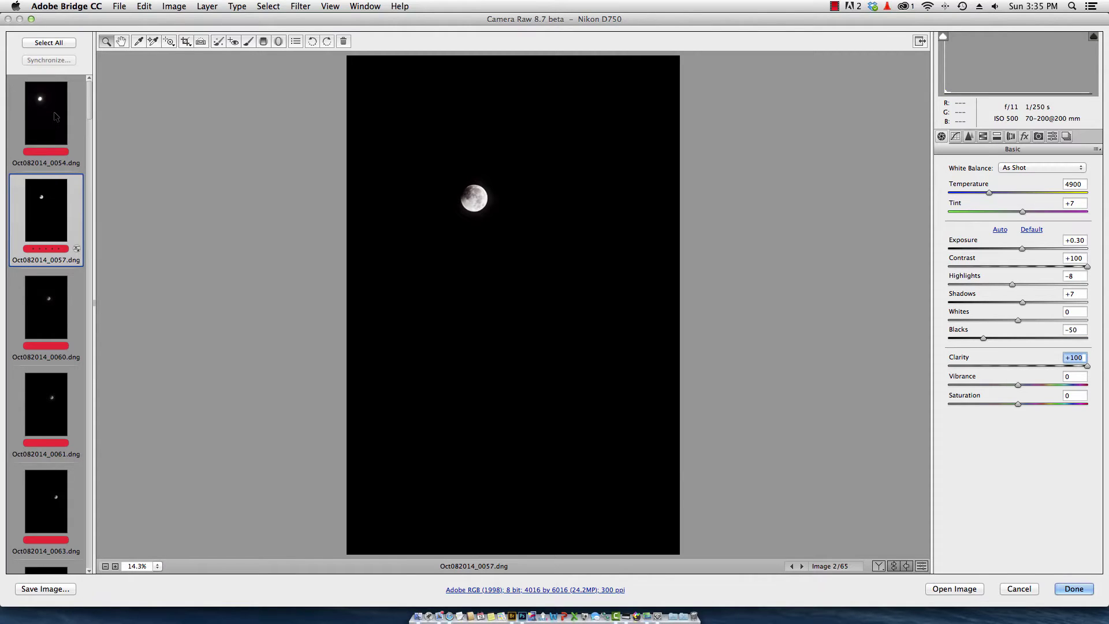
pyautogui.click(54, 43)
pyautogui.click(62, 61)
pyautogui.click(585, 106)
pyautogui.click(584, 98)
pyautogui.click(648, 106)
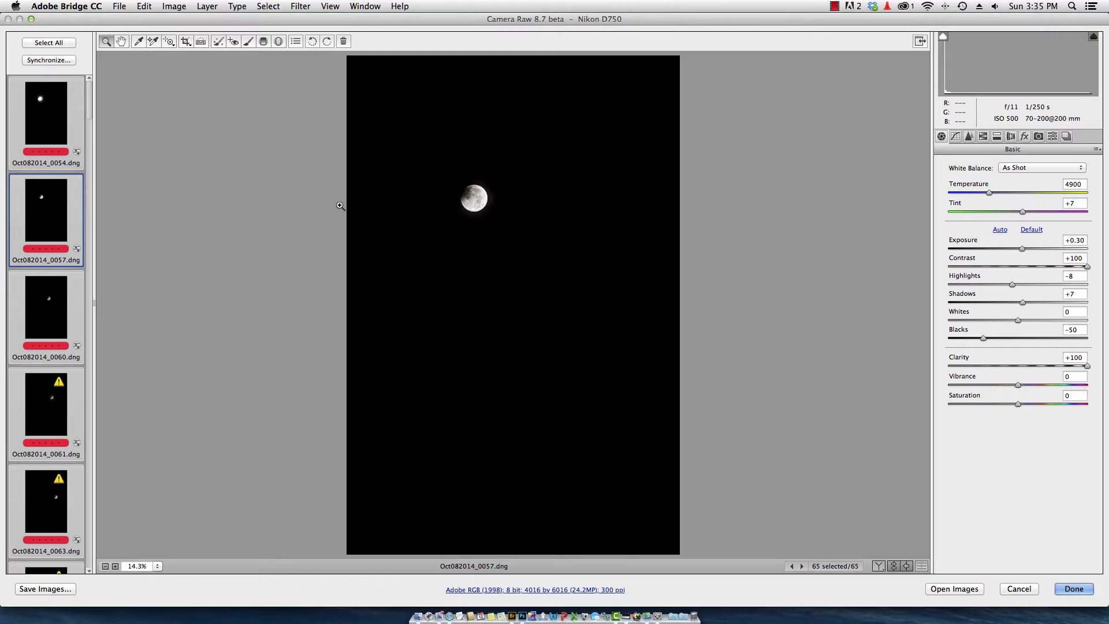
# - Review the synchronized photos from Oct082014_0054 through the crescent phase to the red moon frames
pyautogui.click(56, 119)
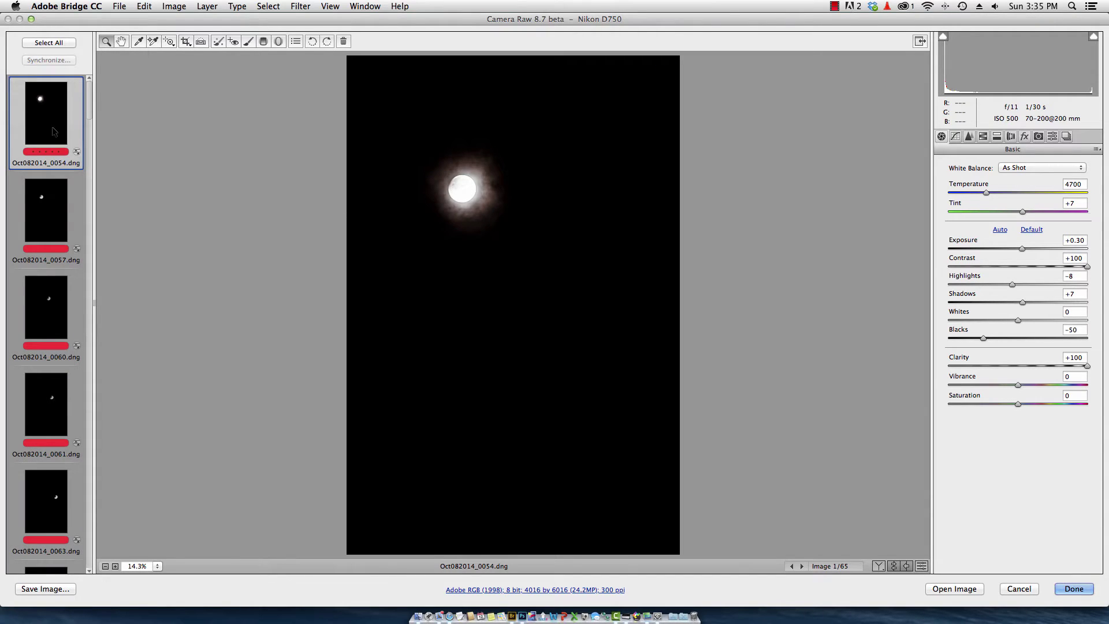
pyautogui.press('Down')
pyautogui.press('Down')
pyautogui.press('Down')
pyautogui.press('Down')
pyautogui.press('Down')
pyautogui.press('Down')
pyautogui.press('Down')
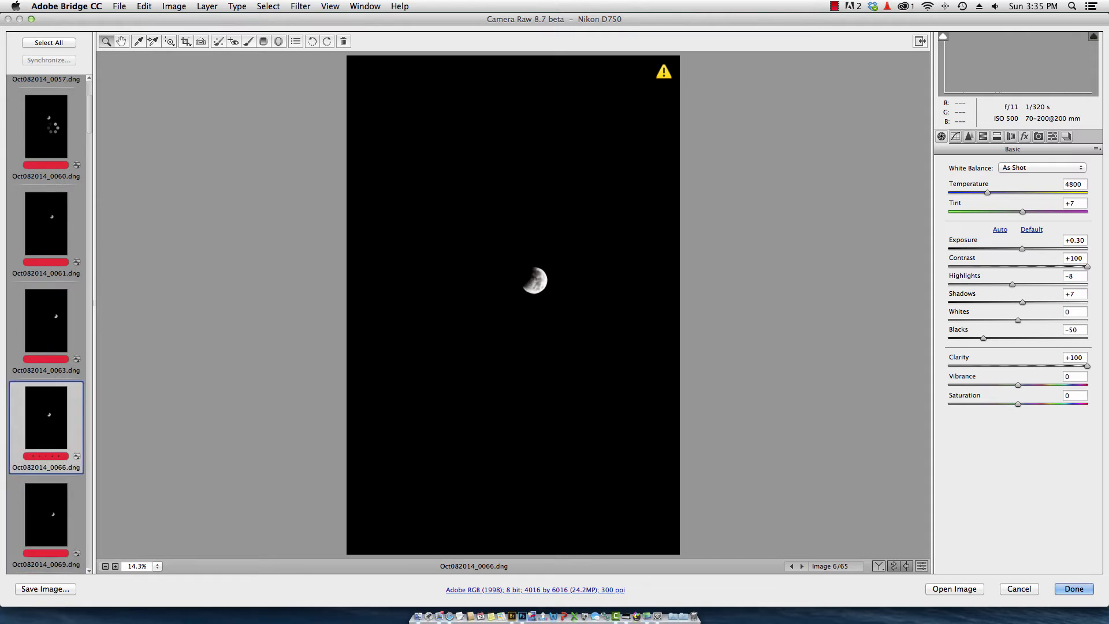
pyautogui.press('Down')
pyautogui.press('Down')
pyautogui.press('Down')
pyautogui.press('Down')
pyautogui.press('Down')
pyautogui.press('Down')
pyautogui.press('Down')
pyautogui.press('Down')
pyautogui.press('Down')
pyautogui.press('Down')
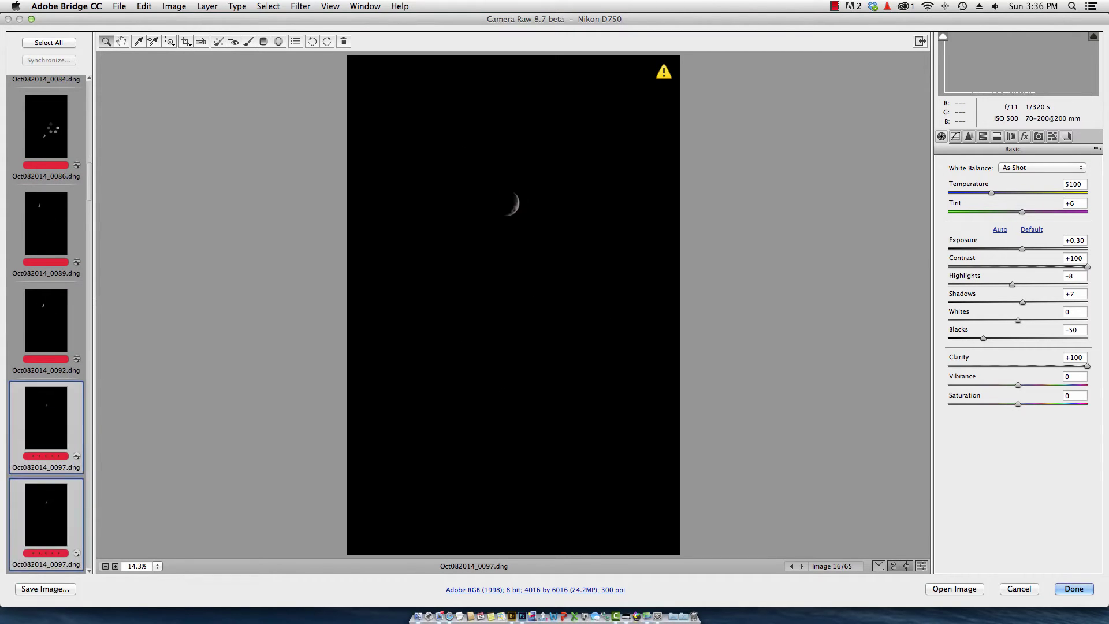
pyautogui.press('Down')
pyautogui.press('Down')
pyautogui.press('Down')
pyautogui.press('Down')
pyautogui.press('Down')
pyautogui.press('Down')
pyautogui.press('Down')
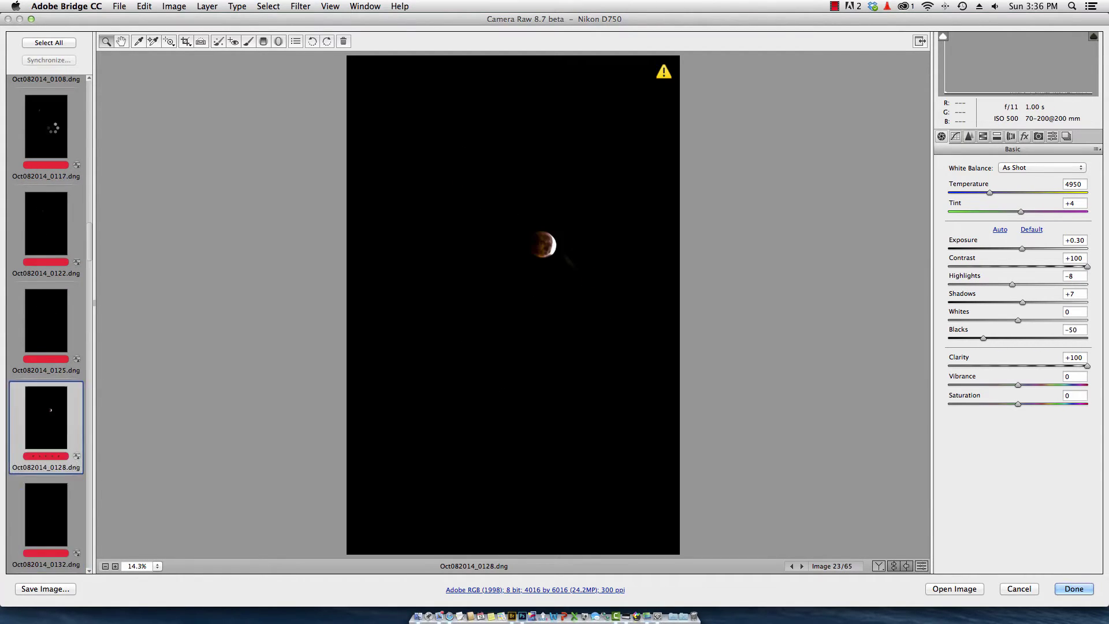
pyautogui.press('Up')
pyautogui.press('Up')
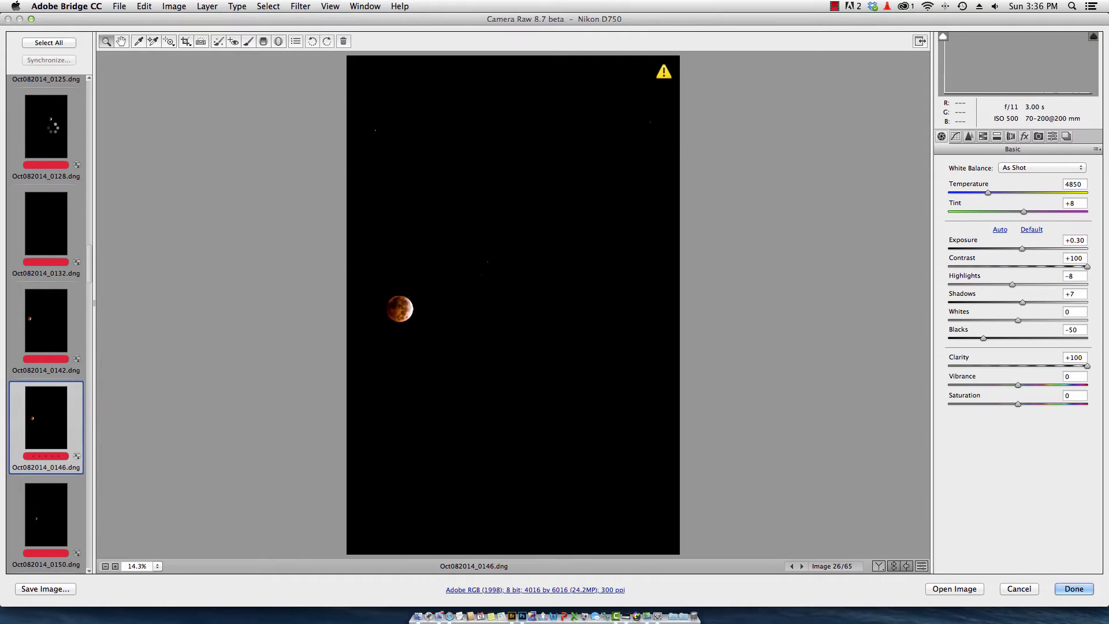
# - Select the red-moon photos Oct082014_0142 to Oct082014_0206 and set highlights +11, shadows +17, whites -16, blacks 0 and vibrance +27
pyautogui.moveTo(90, 265); pyautogui.dragTo(89, 439)
pyautogui.keyDown('shift'); pyautogui.click(42, 298); pyautogui.keyUp('shift')
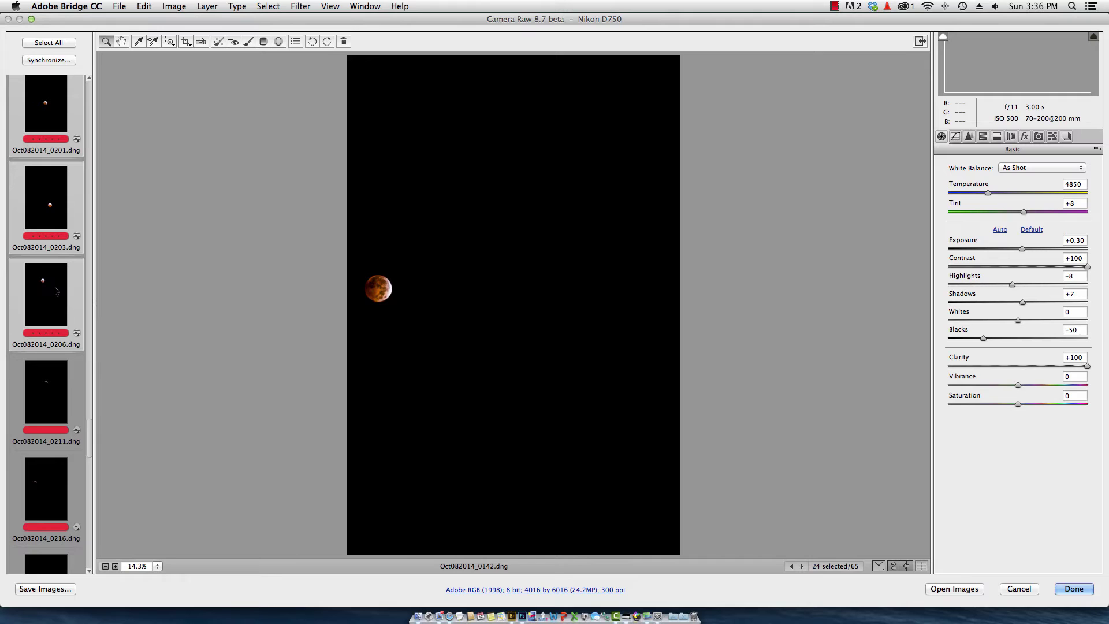
pyautogui.doubleClick(1011, 284)
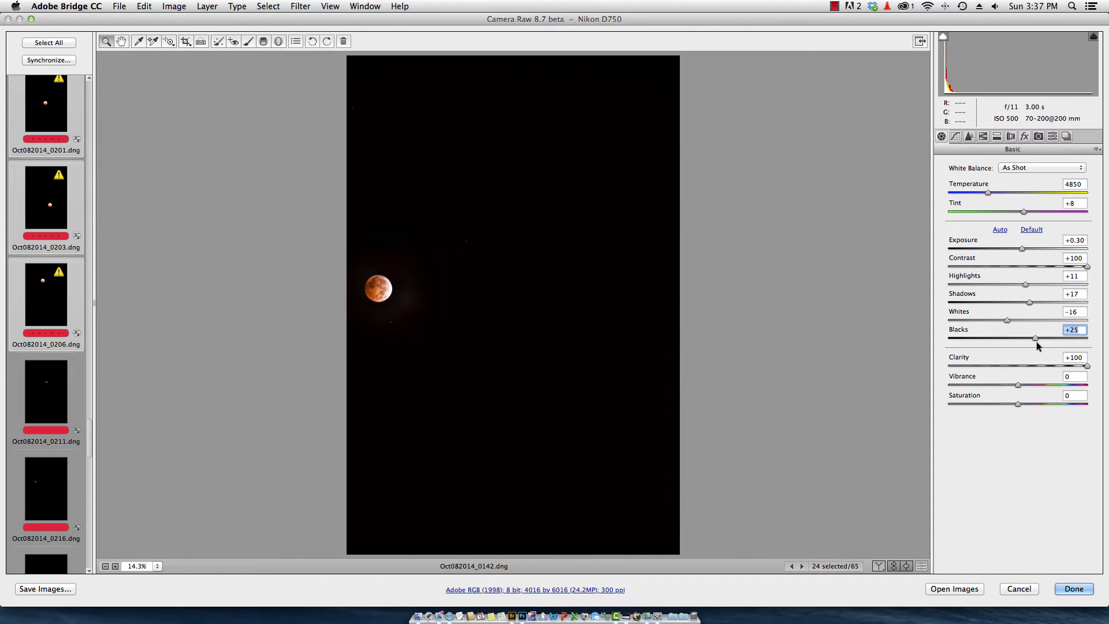
pyautogui.moveTo(1018, 385); pyautogui.dragTo(1028, 385)
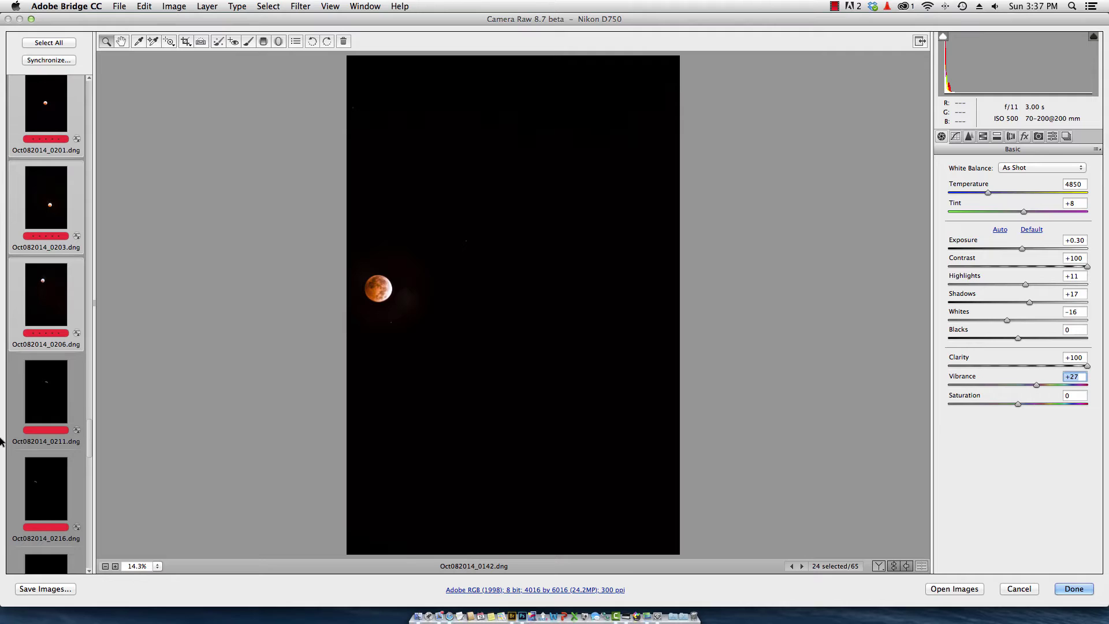
# - Select the closing-phase photos Oct082014_0211 to Oct082014_0259 and set exposure +1.20, highlights -20 and blacks -60
pyautogui.moveTo(89, 432)
pyautogui.mouseDown()
pyautogui.moveTo(94, 569)
pyautogui.moveTo(93, 416)
pyautogui.mouseUp()
pyautogui.click(48, 519)
pyautogui.scroll(-5, 89, 428)
pyautogui.keyDown('shift'); pyautogui.click(50, 392); pyautogui.keyUp('shift')
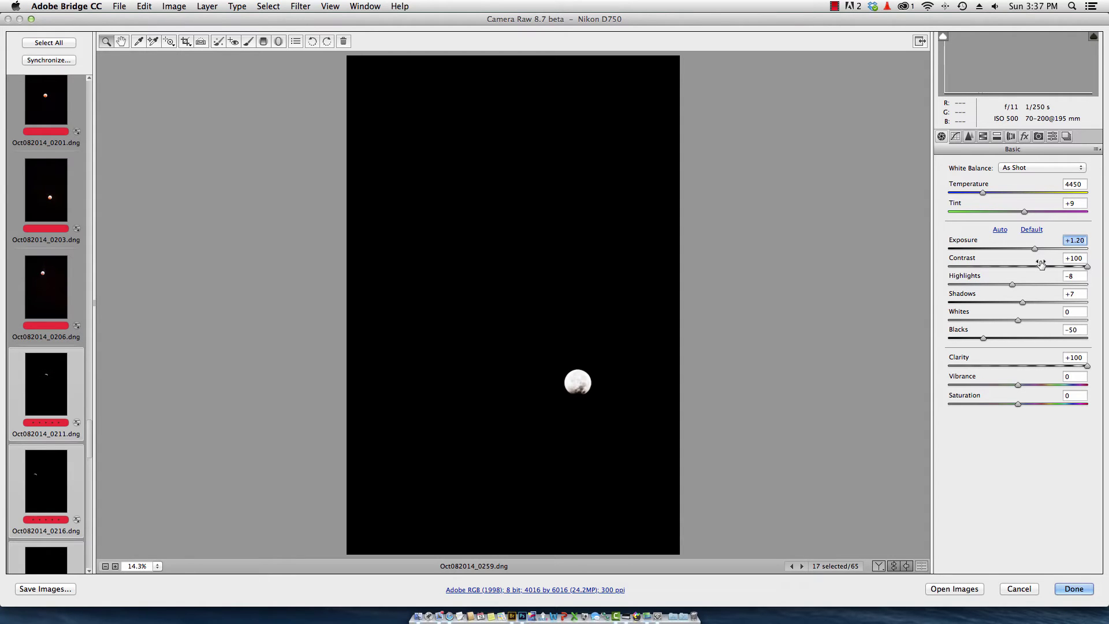
pyautogui.moveTo(1012, 284); pyautogui.dragTo(1003, 284)
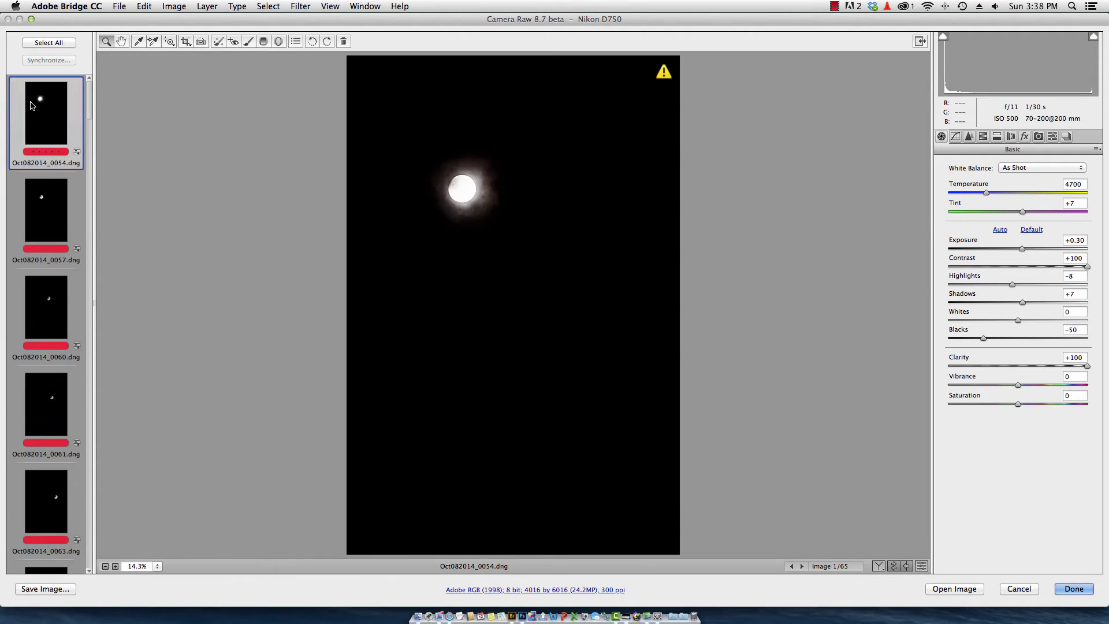
# - Review the whole adjusted moon sequence photo by photo, and close Camera Raw keeping the adjustments
pyautogui.press('Down')
pyautogui.press('Down')
pyautogui.press('Down')
pyautogui.press('Down')
pyautogui.press('Down')
pyautogui.press('Down')
pyautogui.press('Down')
pyautogui.press('Down')
pyautogui.press('Down')
pyautogui.press('Down')
pyautogui.press('Down')
pyautogui.press('Down')
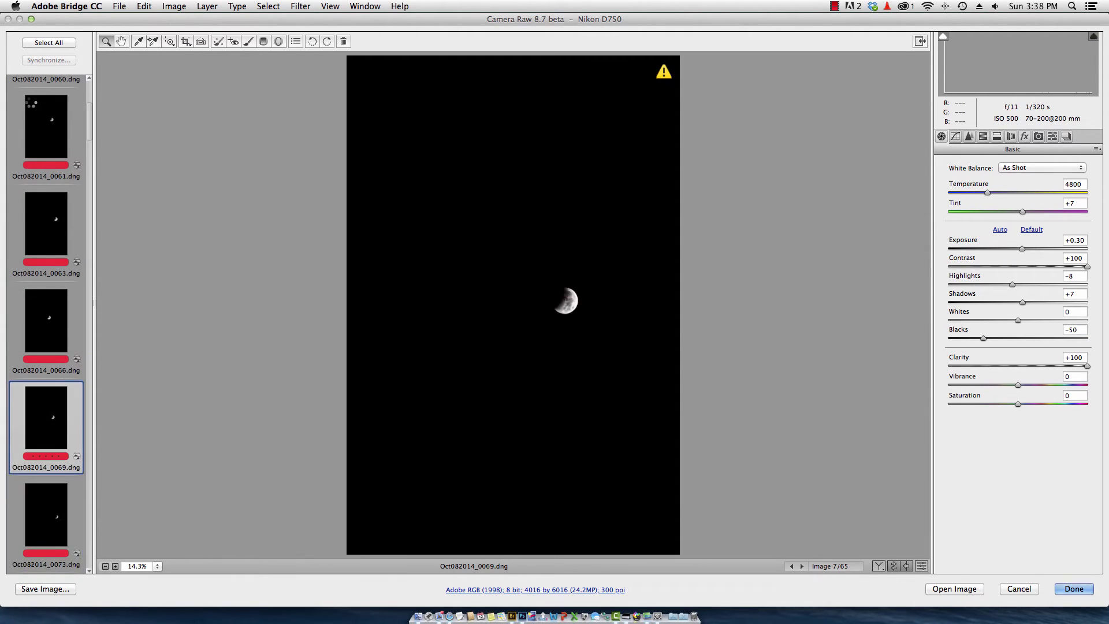
pyautogui.press('Down')
pyautogui.press('Down')
pyautogui.press('Down')
pyautogui.press('Down')
pyautogui.press('Down')
pyautogui.press('Down')
pyautogui.press('Down')
pyautogui.press('Down')
pyautogui.press('Down')
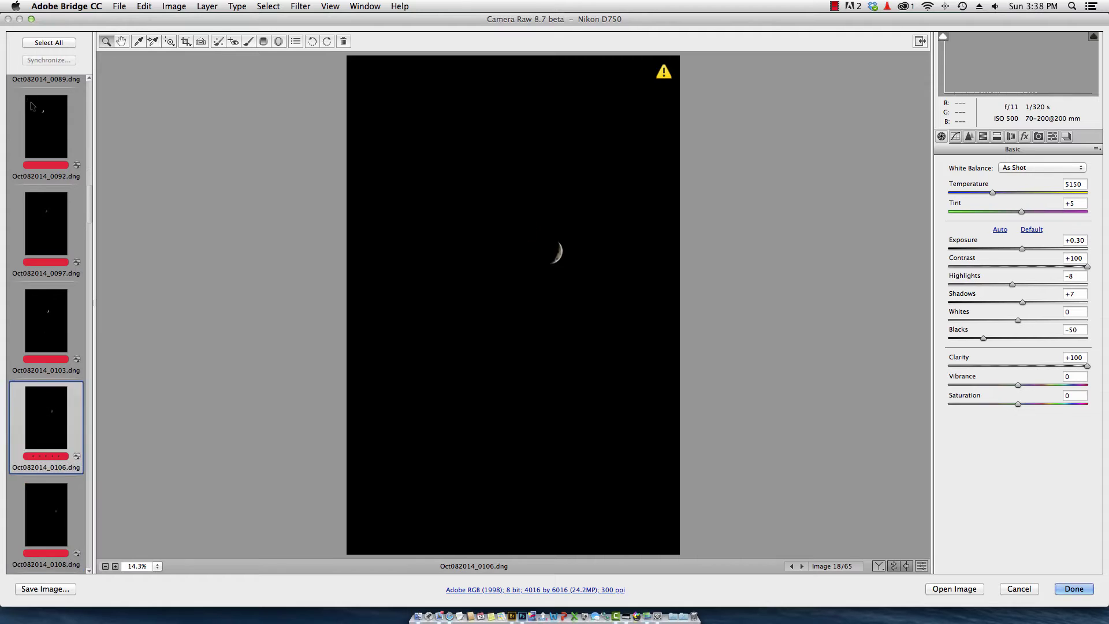
pyautogui.press('Down')
pyautogui.press('Down')
pyautogui.press('Down')
pyautogui.press('Down')
pyautogui.press('Down')
pyautogui.press('Down')
pyautogui.press('Down')
pyautogui.press('Down')
pyautogui.press('Down')
pyautogui.press('Down')
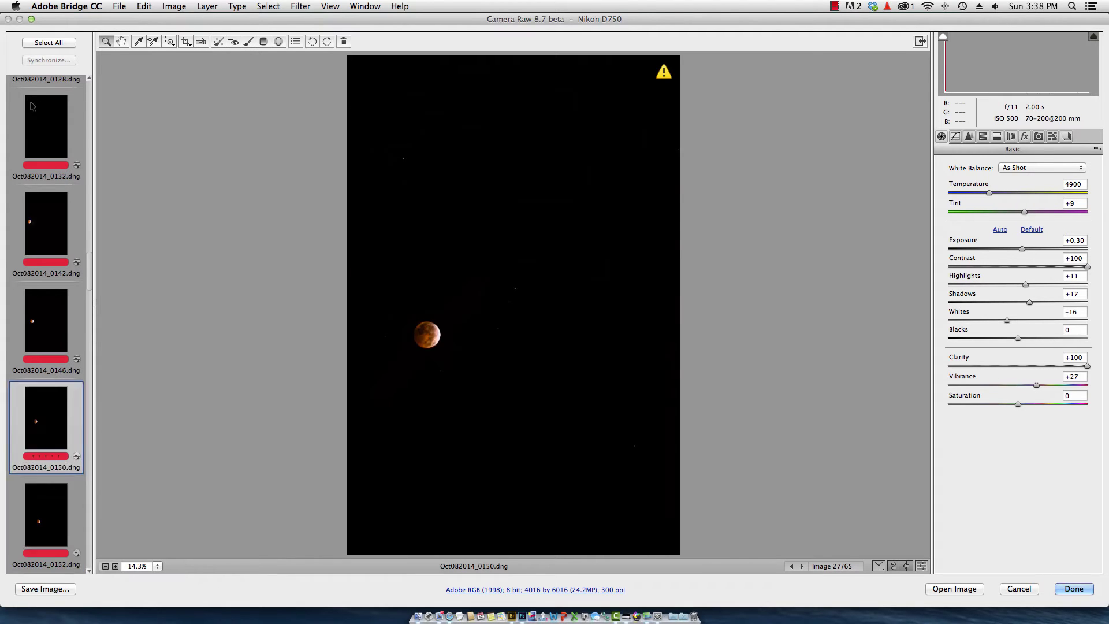
pyautogui.press('Down')
pyautogui.press('Down')
pyautogui.press('Down')
pyautogui.press('Down')
pyautogui.press('Down')
pyautogui.press('Down')
pyautogui.press('Down')
pyautogui.press('Down')
pyautogui.press('Down')
pyautogui.press('Down')
pyautogui.press('Down')
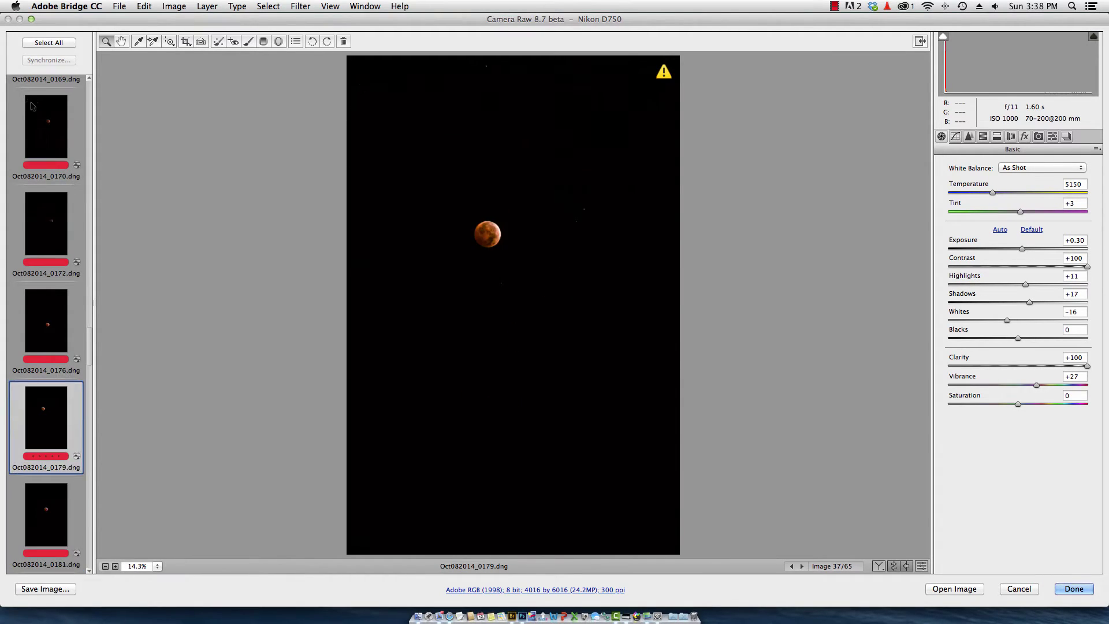
pyautogui.press('Down')
pyautogui.press('Down')
pyautogui.press('Down')
pyautogui.press('Down')
pyautogui.press('Down')
pyautogui.press('Down')
pyautogui.press('Down')
pyautogui.press('Down')
pyautogui.press('Down')
pyautogui.press('Down')
pyautogui.press('Down')
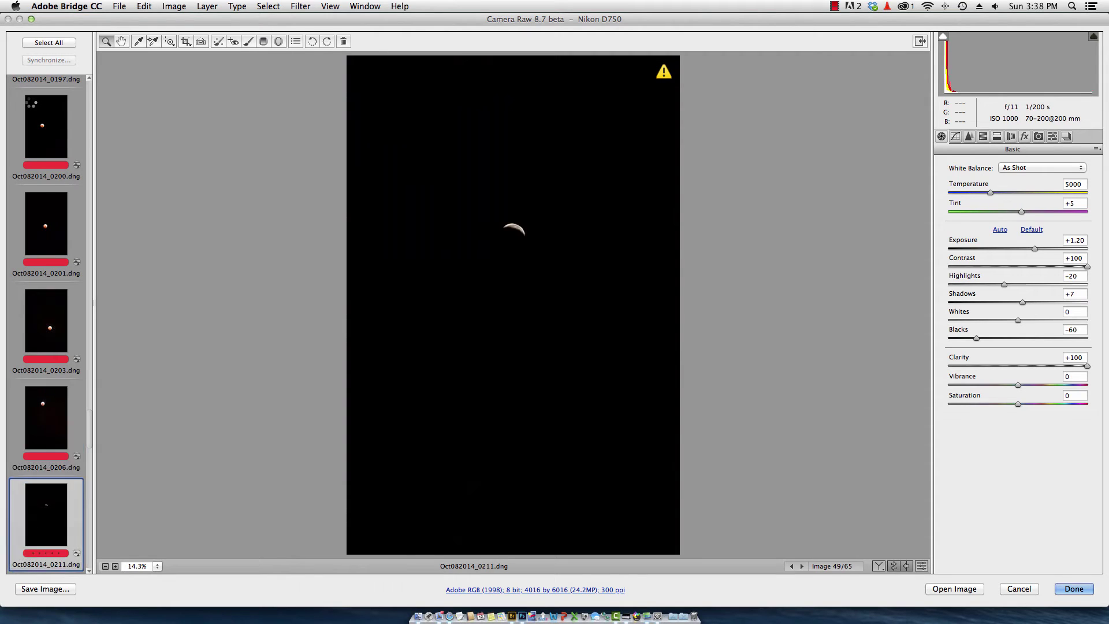
pyautogui.press('Down')
pyautogui.press('Down')
pyautogui.press('Down')
pyautogui.press('Down')
pyautogui.press('Down')
pyautogui.press('Down')
pyautogui.press('Down')
pyautogui.press('Down')
pyautogui.press('Down')
pyautogui.press('Down')
pyautogui.press('Down')
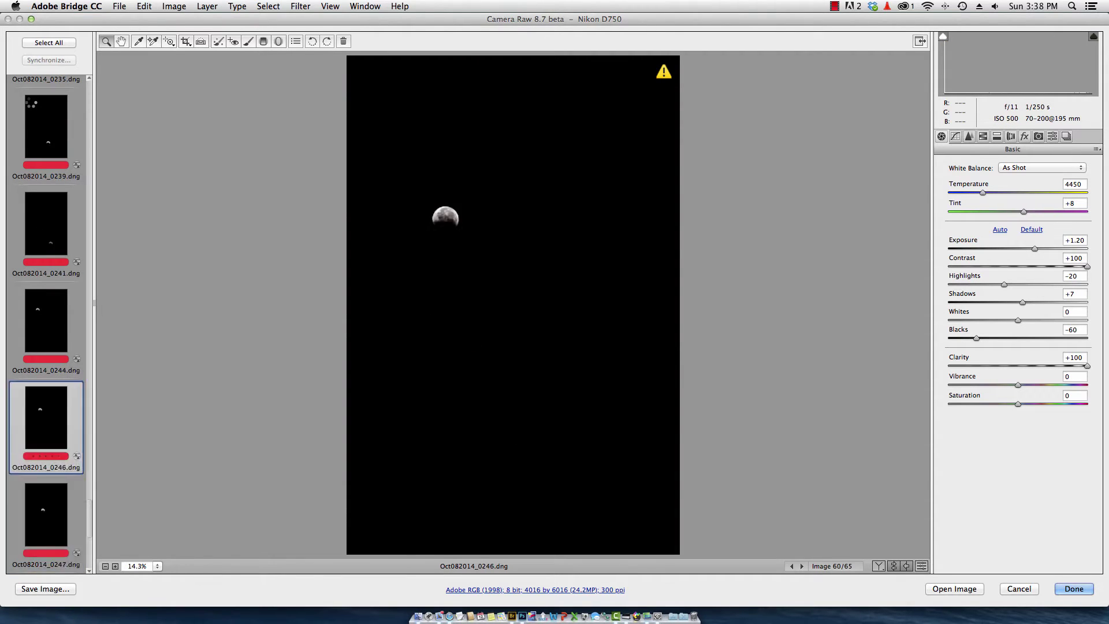
pyautogui.press('Down')
pyautogui.press('Down')
pyautogui.press('Down')
pyautogui.press('Down')
pyautogui.press('Down')
pyautogui.press('Down')
pyautogui.press('Down')
pyautogui.press('Down')
pyautogui.press('Down')
pyautogui.press('Down')
pyautogui.press('Down')
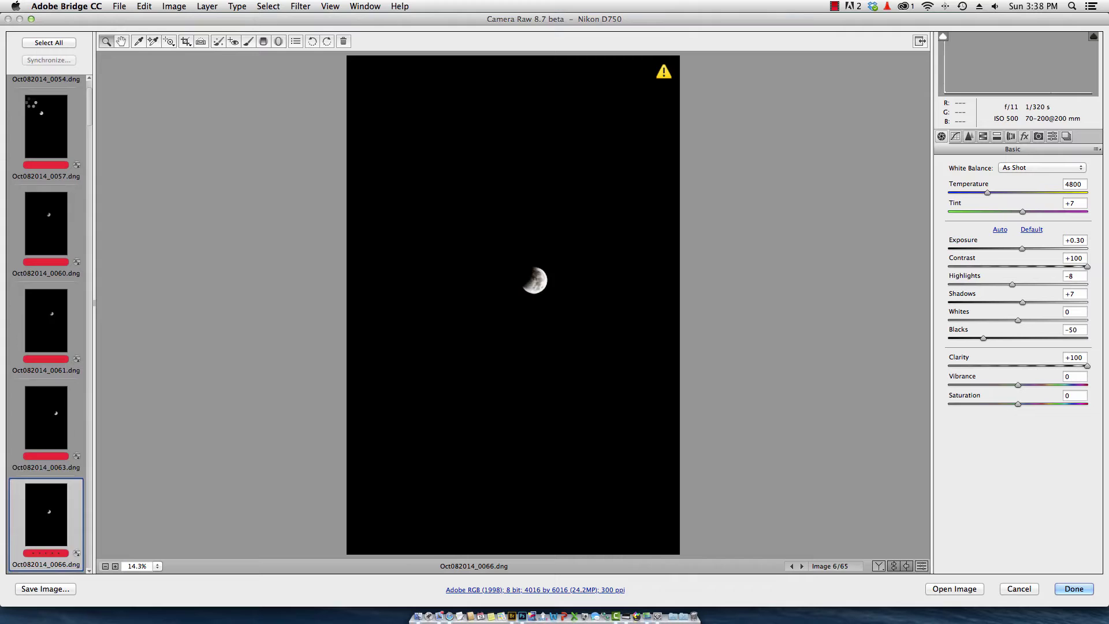
pyautogui.press('Down')
pyautogui.press('Down')
pyautogui.press('Down')
pyautogui.press('Down')
pyautogui.press('Down')
pyautogui.press('Down')
pyautogui.press('Down')
pyautogui.press('Down')
pyautogui.press('Down')
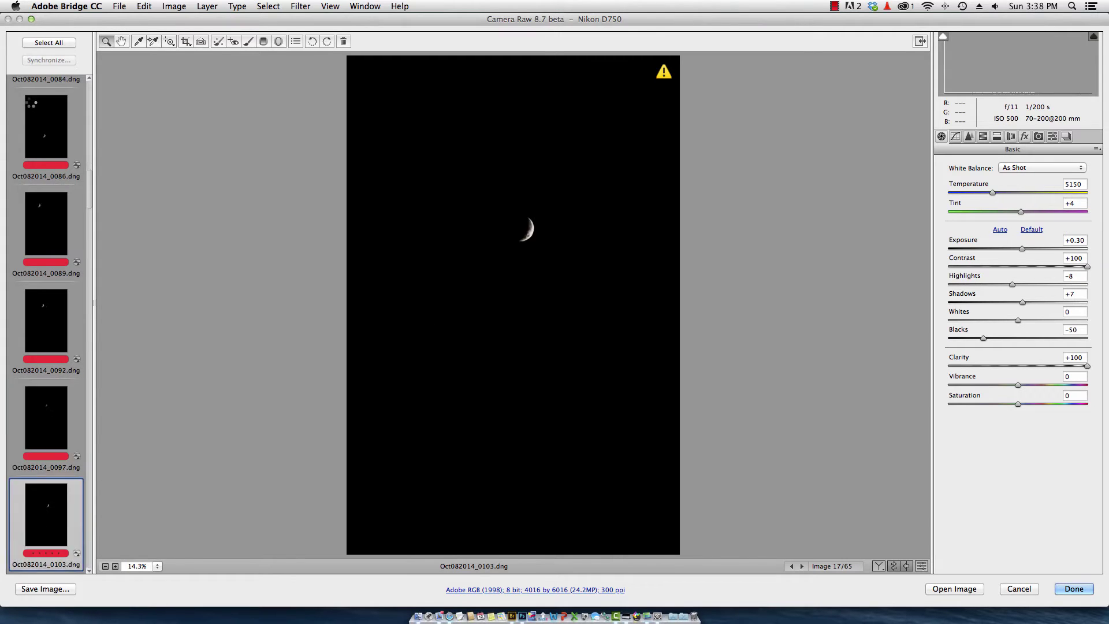
pyautogui.click(1074, 589)
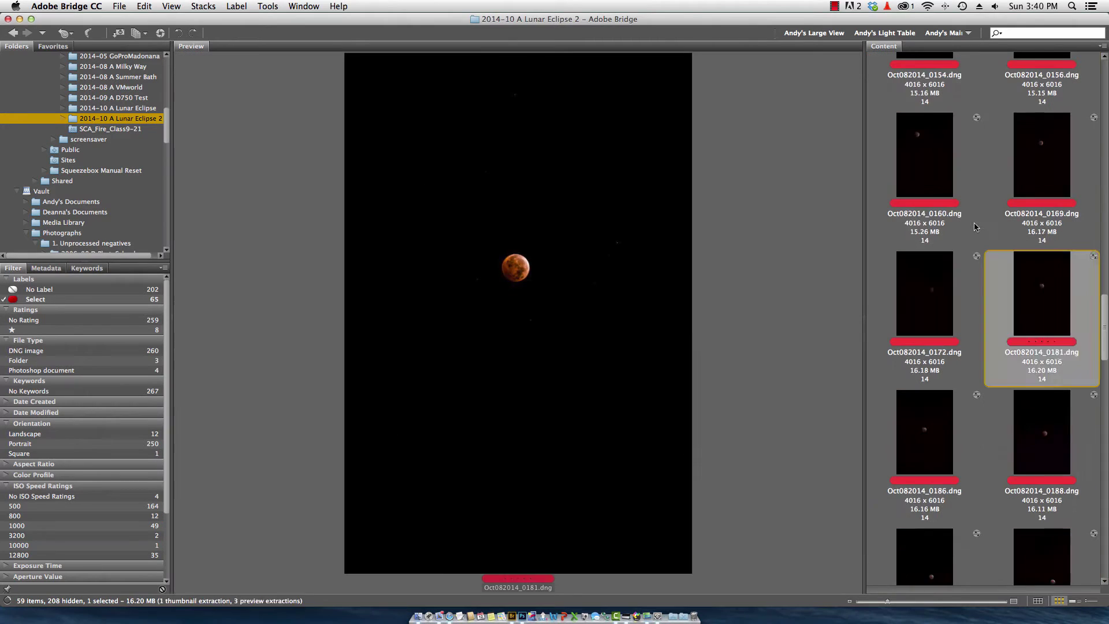
# - Select all the filtered moon photos and stack them into Photoshop as separate layers with Dr. Brown's Stack-A-Matic, using the Screen blend mode
pyautogui.scroll(5, 950, 436)
pyautogui.scroll(10, 1052, 296)
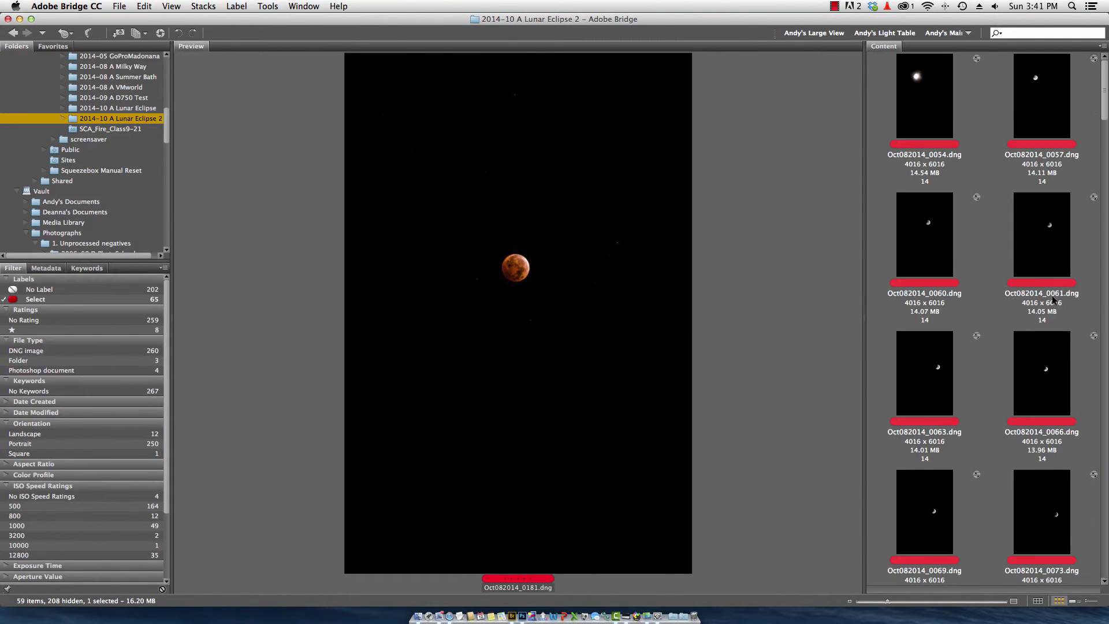
pyautogui.press('super+a')
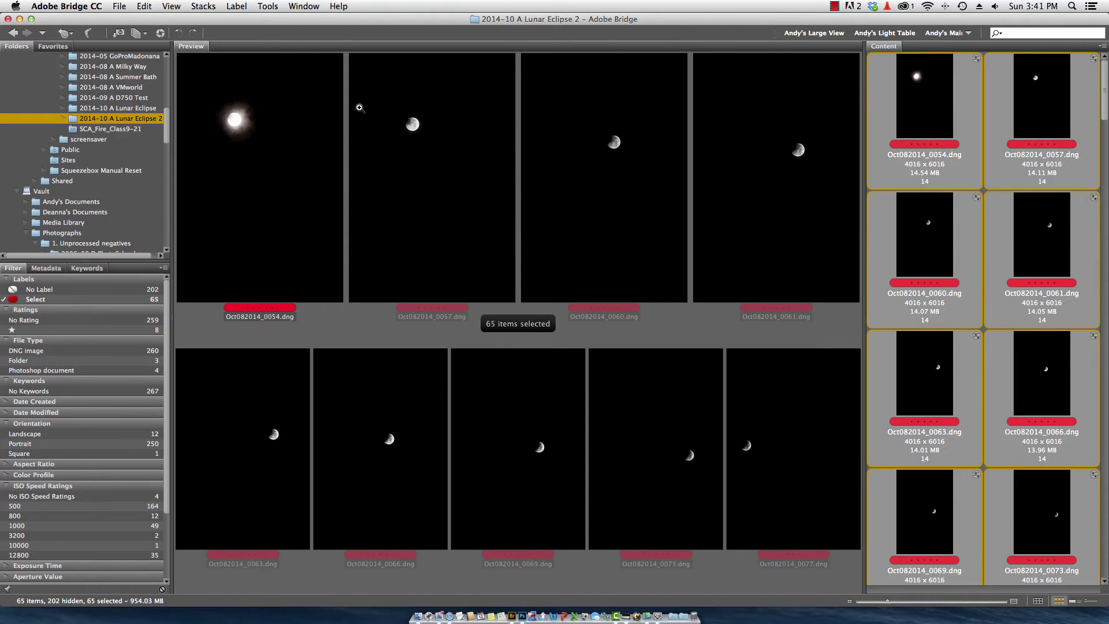
pyautogui.click(257, 7)
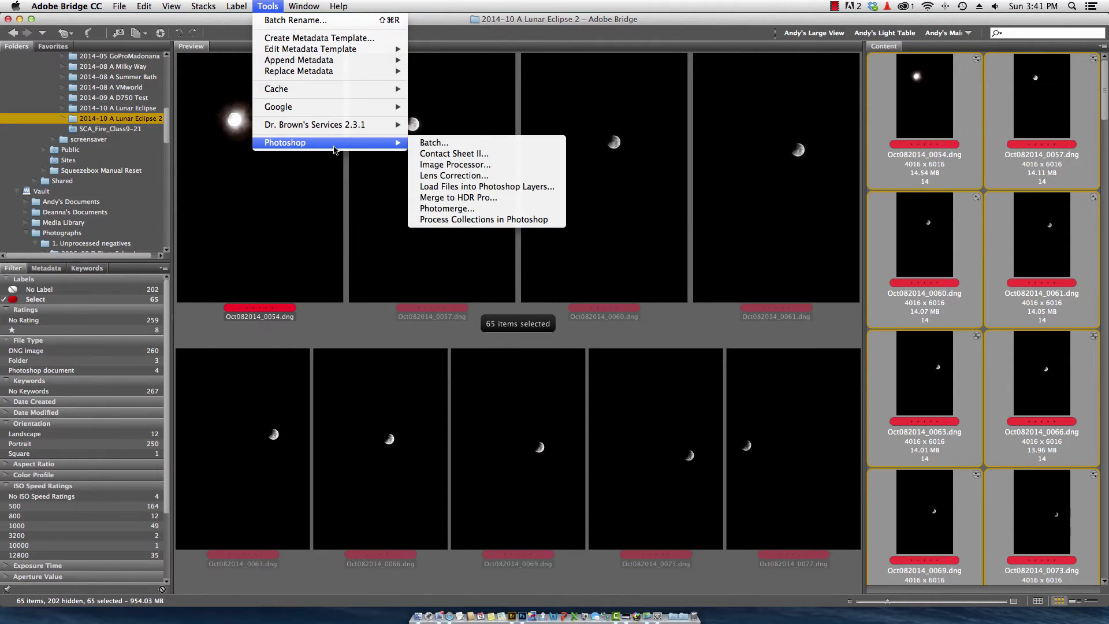
pyautogui.moveTo(341, 130)
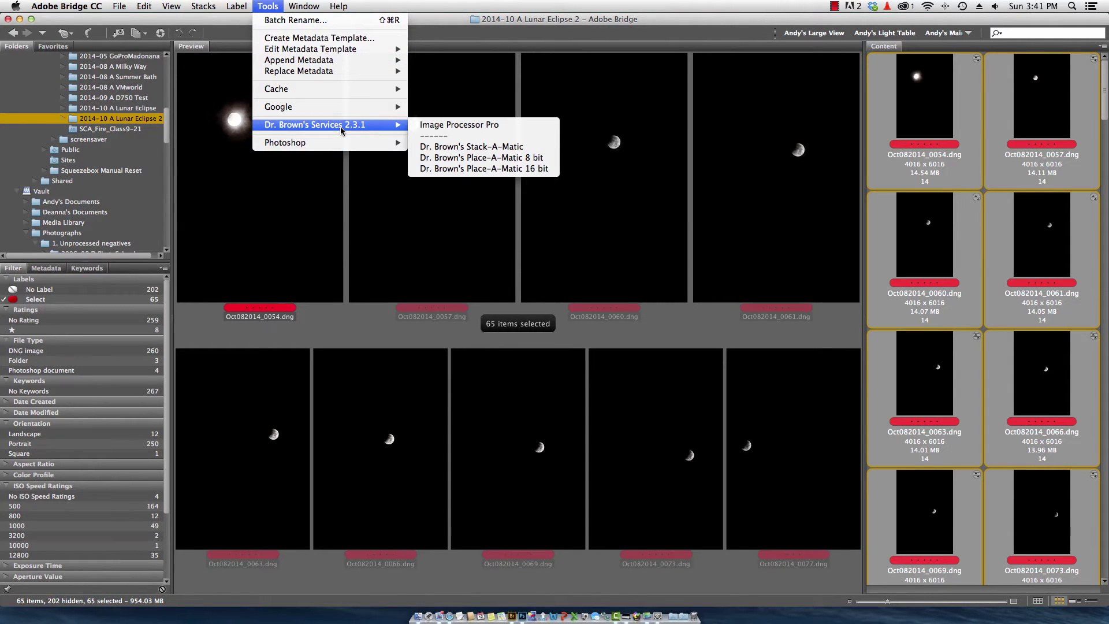
pyautogui.click(474, 147)
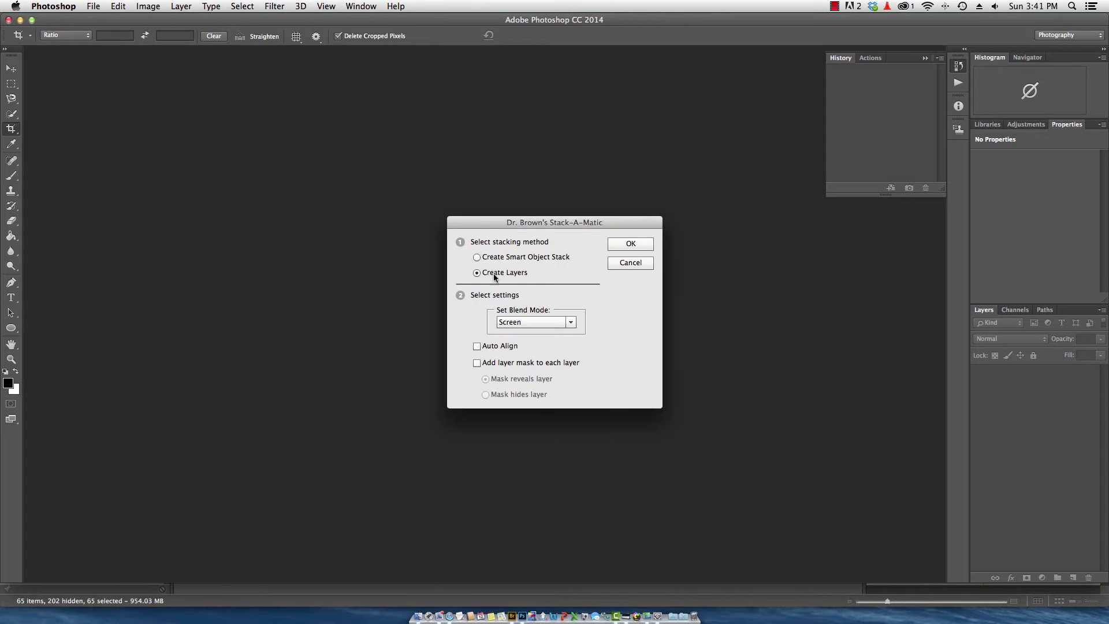
pyautogui.click(641, 243)
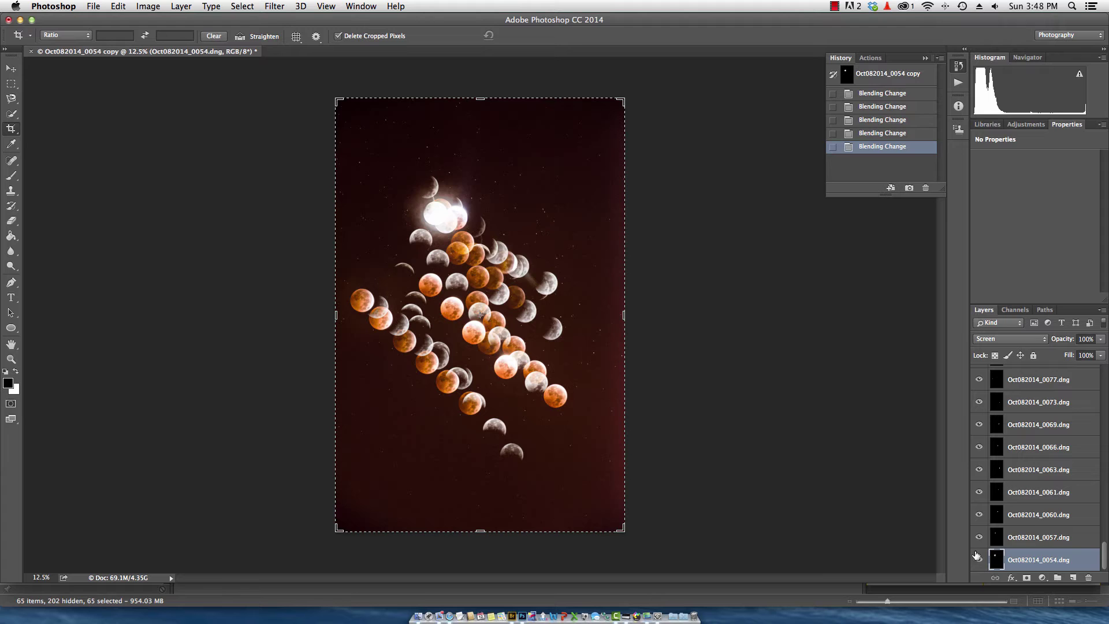
# - Hide all the moon layers from Oct082014_0054 up to Oct082014_0259
pyautogui.click(978, 559)
pyautogui.click(978, 560)
pyautogui.moveTo(977, 374); pyautogui.dragTo(979, 376)
pyautogui.click(979, 377)
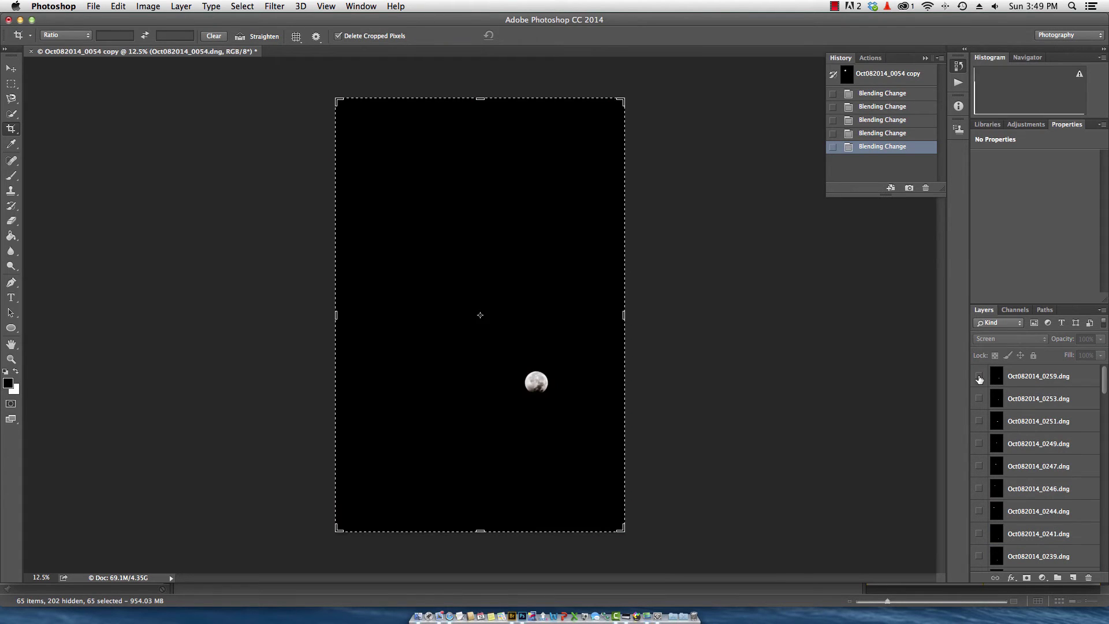
pyautogui.click(979, 377)
pyautogui.moveTo(1104, 379); pyautogui.dragTo(1104, 556)
# - Check the overexposed Oct082014_0054 layer and leave it hidden, and show only the layers Oct082014_0057, 0060, 0061 and 0063
pyautogui.click(979, 558)
pyautogui.click(979, 559)
pyautogui.click(979, 536)
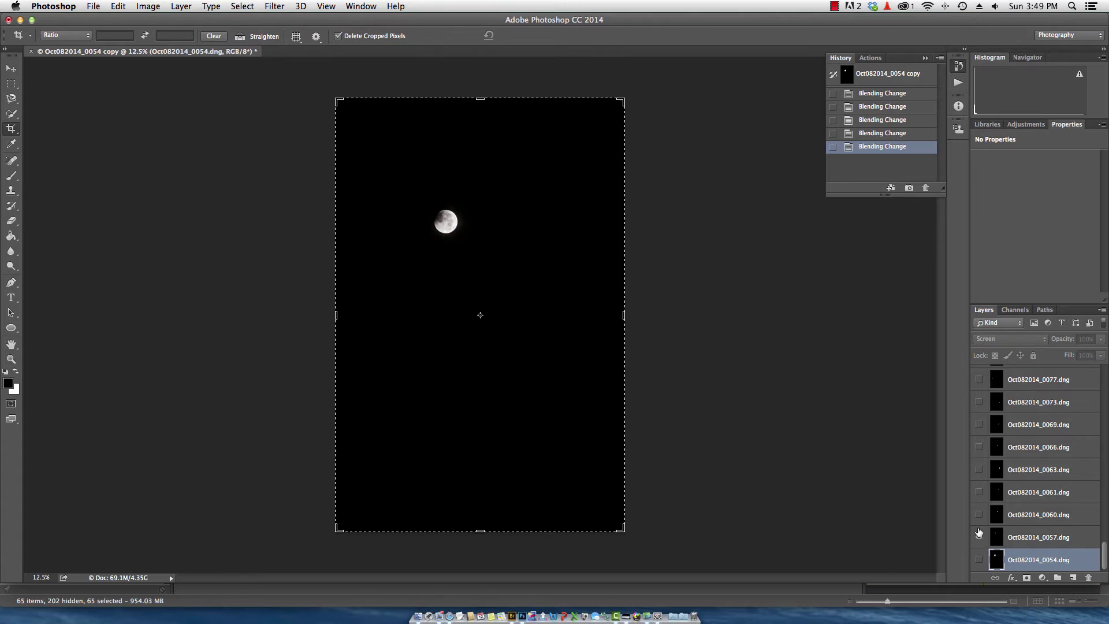
pyautogui.moveTo(978, 532); pyautogui.dragTo(977, 449)
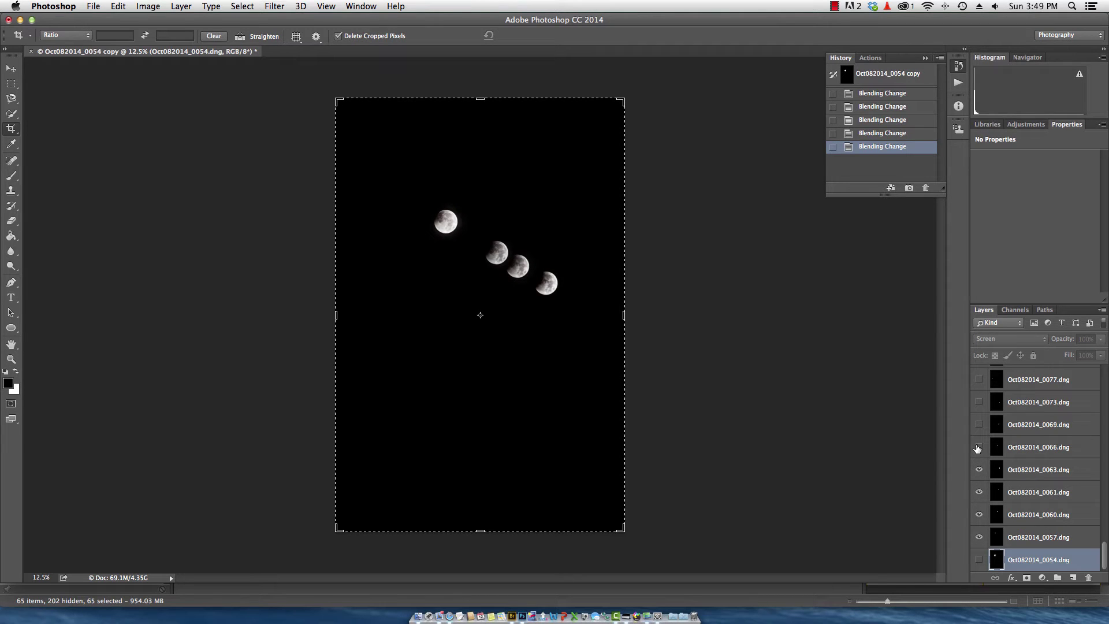
# - Extend the canvas relative to its size by 600 percent in width and 300 percent in height, anchored at the upper-left corner
pyautogui.click(9, 71)
pyautogui.scroll(-5, 68, 141)
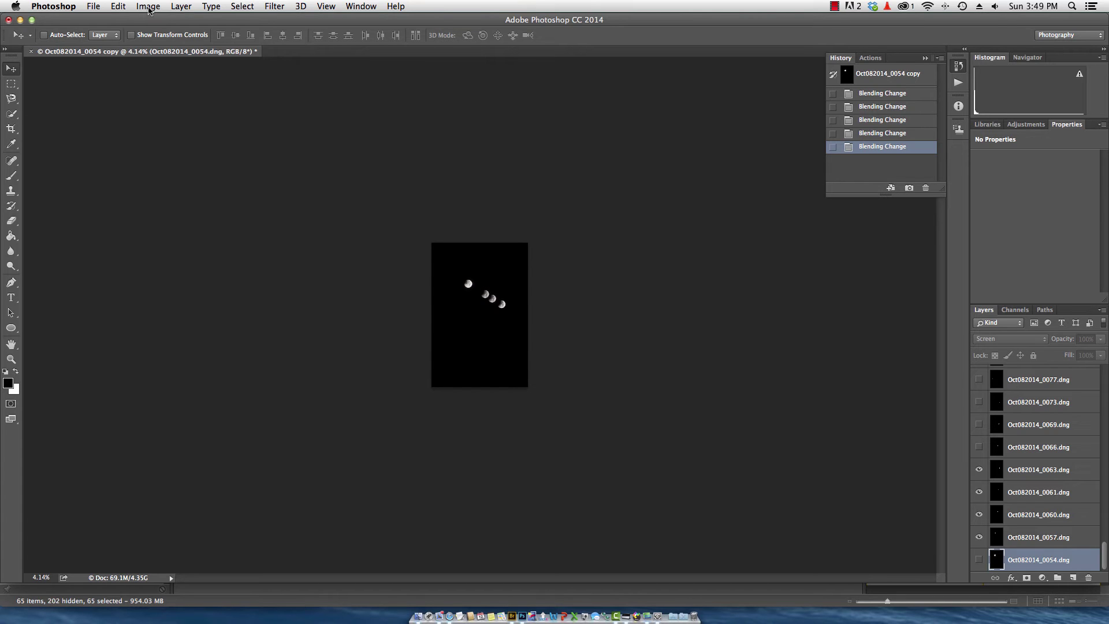
pyautogui.click(149, 8)
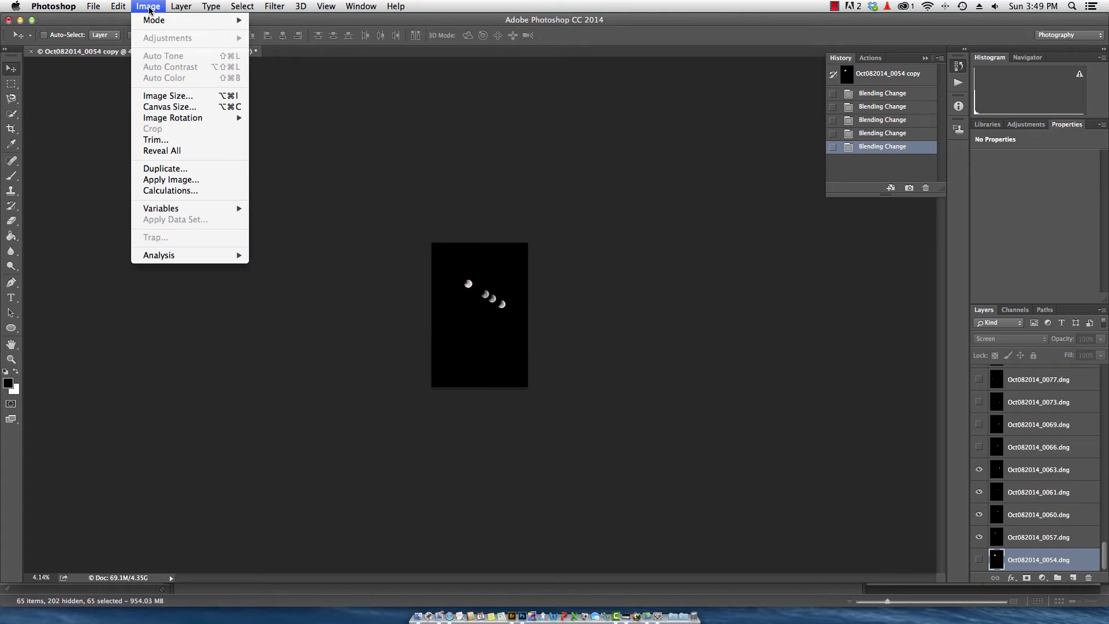
pyautogui.click(159, 107)
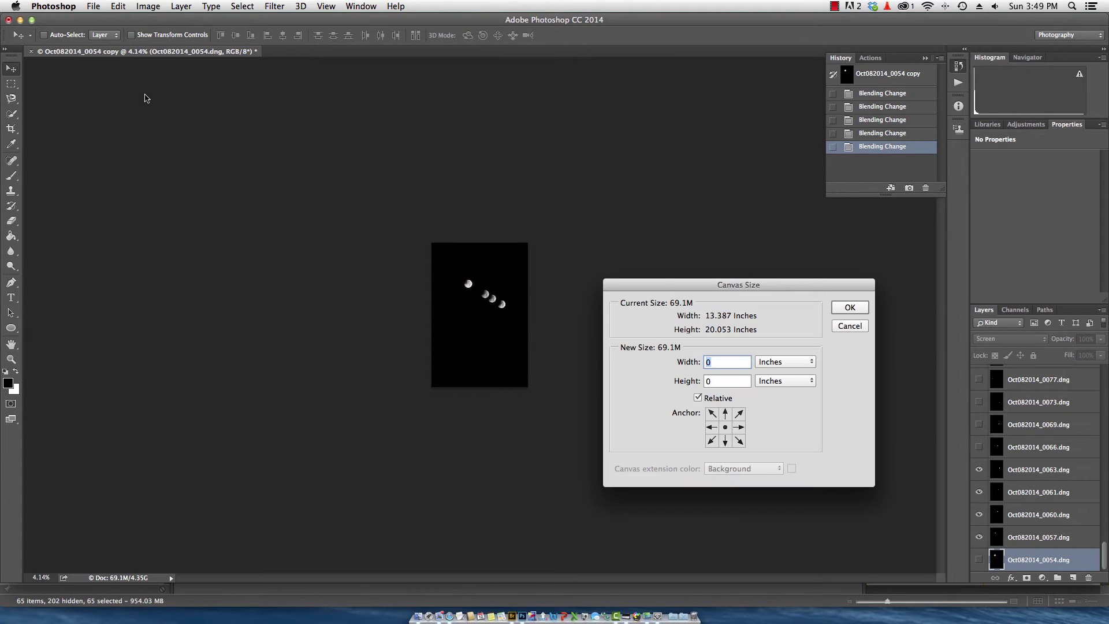
pyautogui.click(768, 362)
pyautogui.click(774, 344)
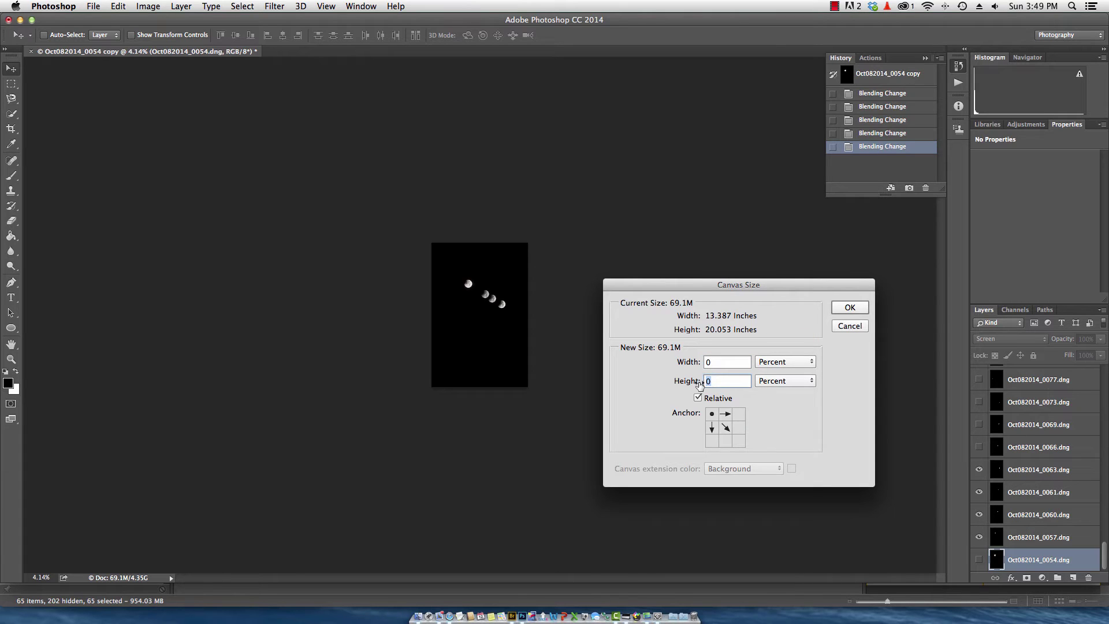
pyautogui.write('300')
pyautogui.write('600')
pyautogui.press('Return')
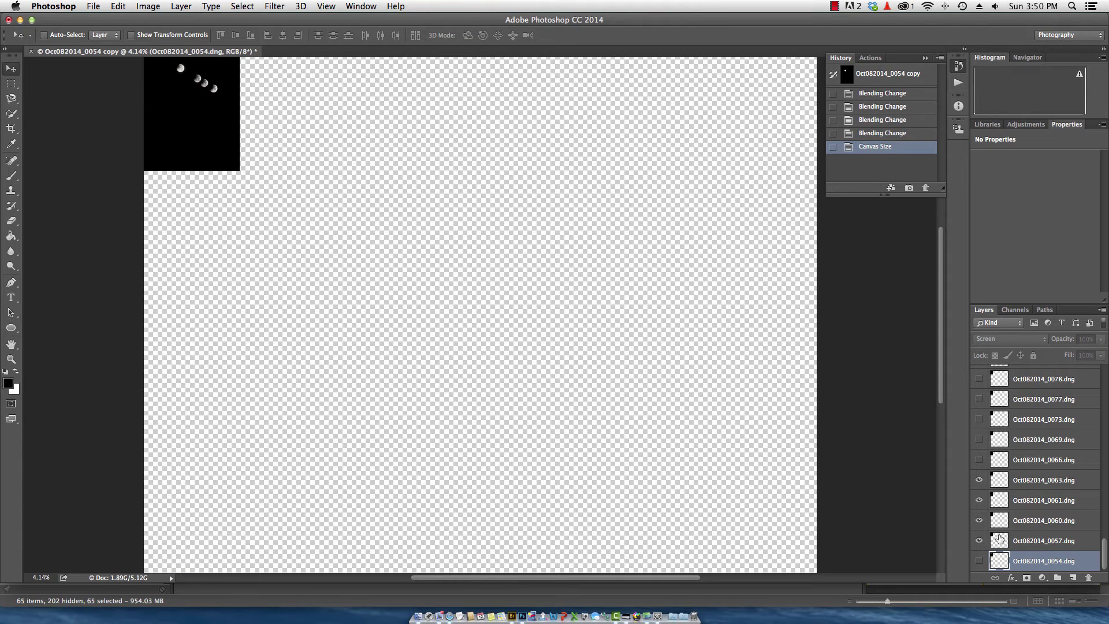
# - Add a black solid color fill layer beneath the visible moon layers
pyautogui.click(1042, 579)
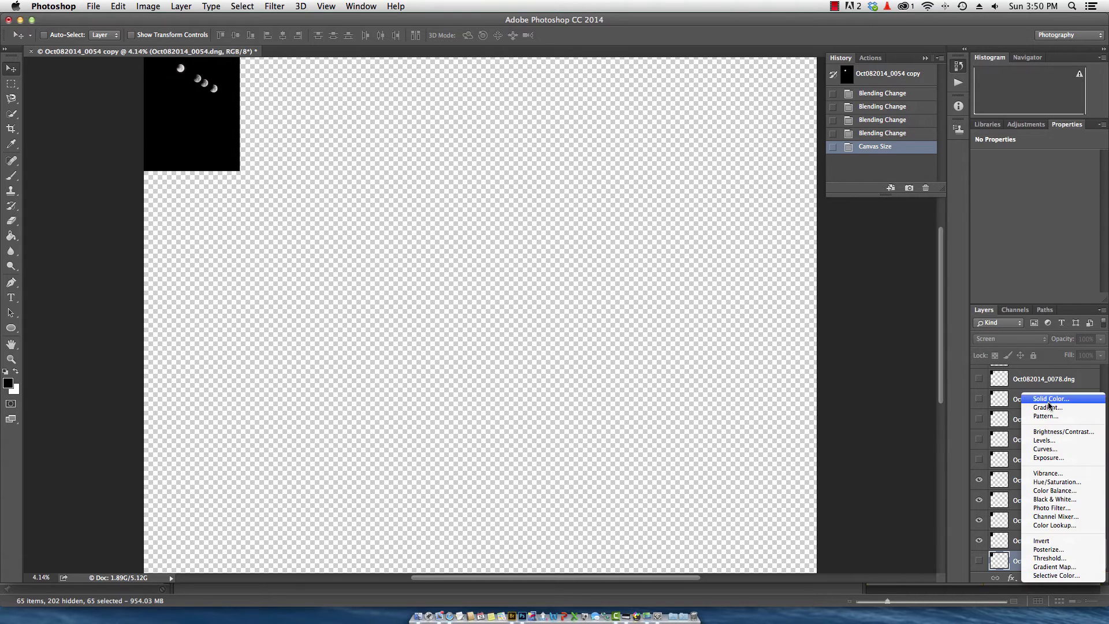
pyautogui.click(1039, 403)
pyautogui.click(795, 292)
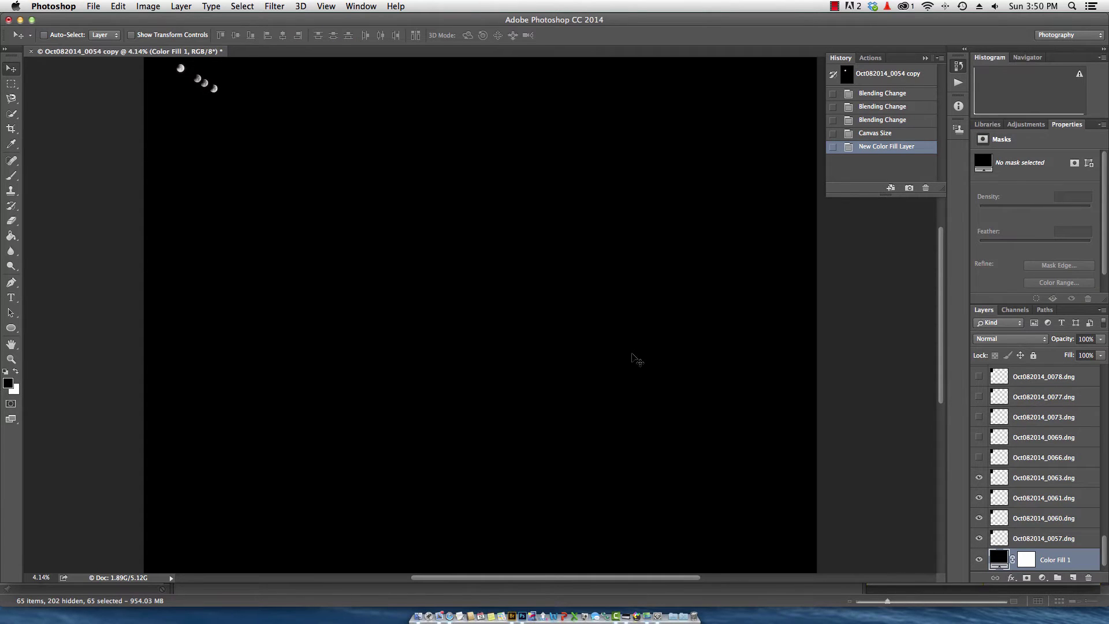
# - Draw a huge circle about 66172 px across with no fill and a 15.88 pt cyan stroke, extending well beyond the canvas
pyautogui.scroll(-10, 638, 359)
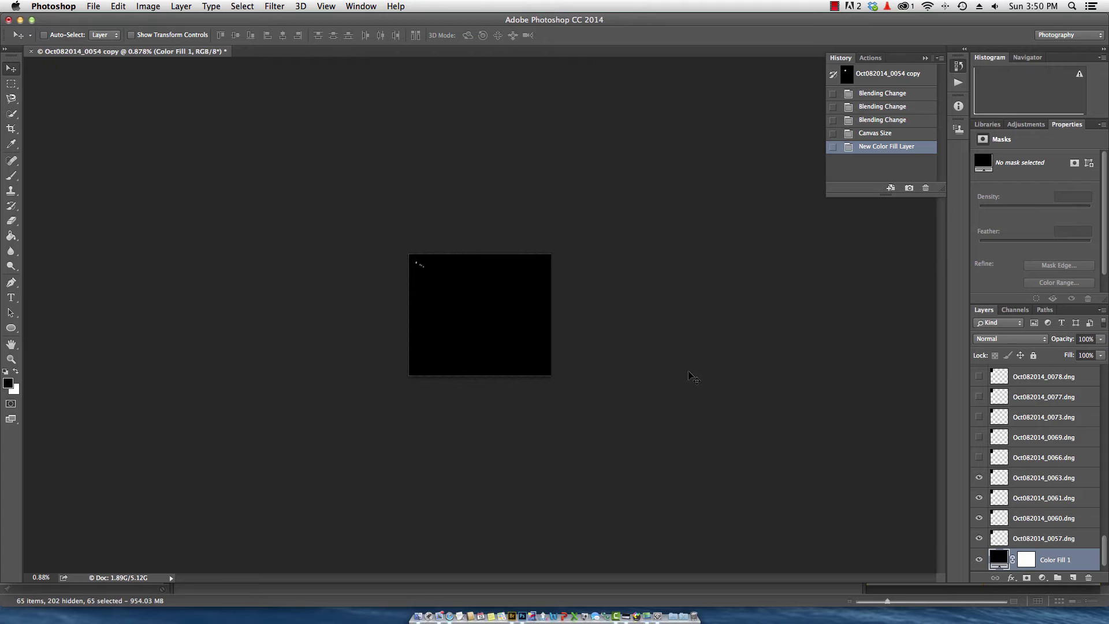
pyautogui.scroll(-1, 1065, 458)
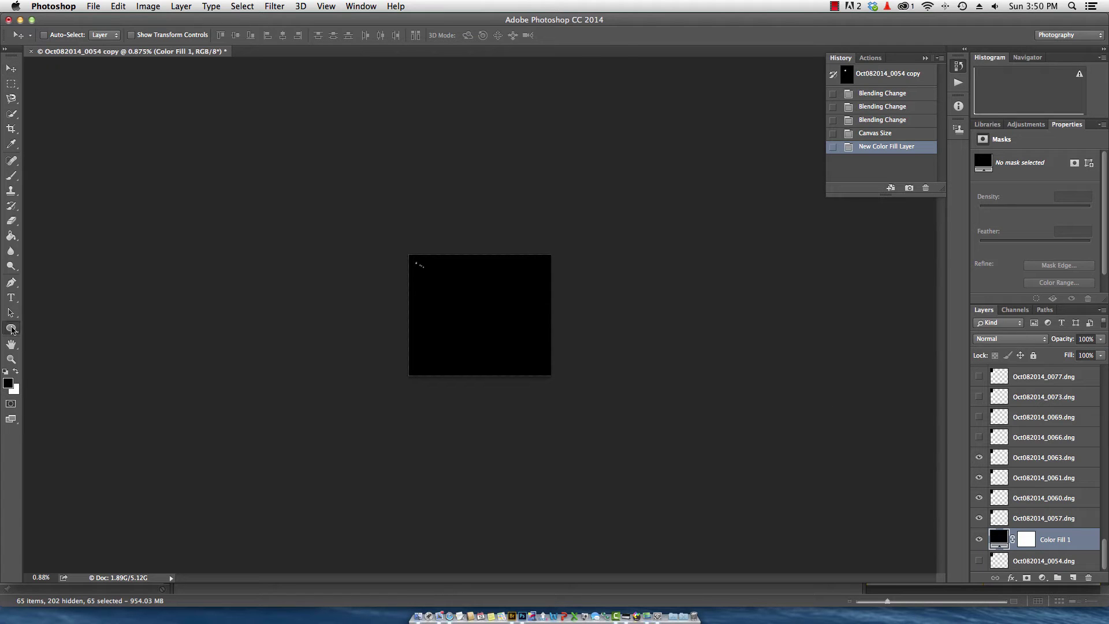
pyautogui.click(10, 328)
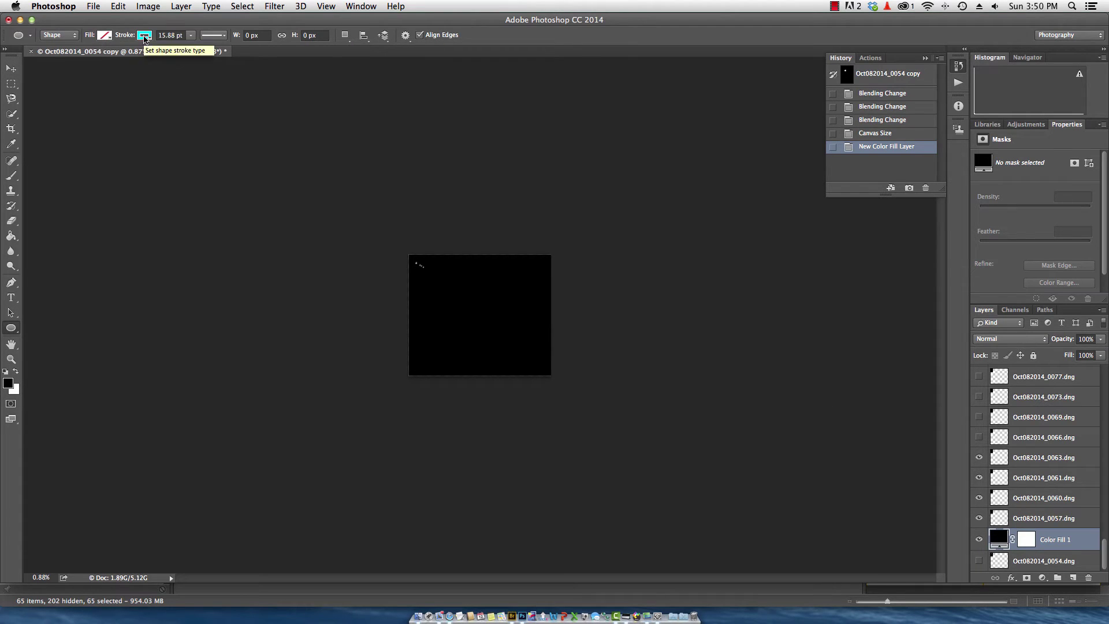
pyautogui.moveTo(47, 288); pyautogui.dragTo(739, 615)
pyautogui.press('v')
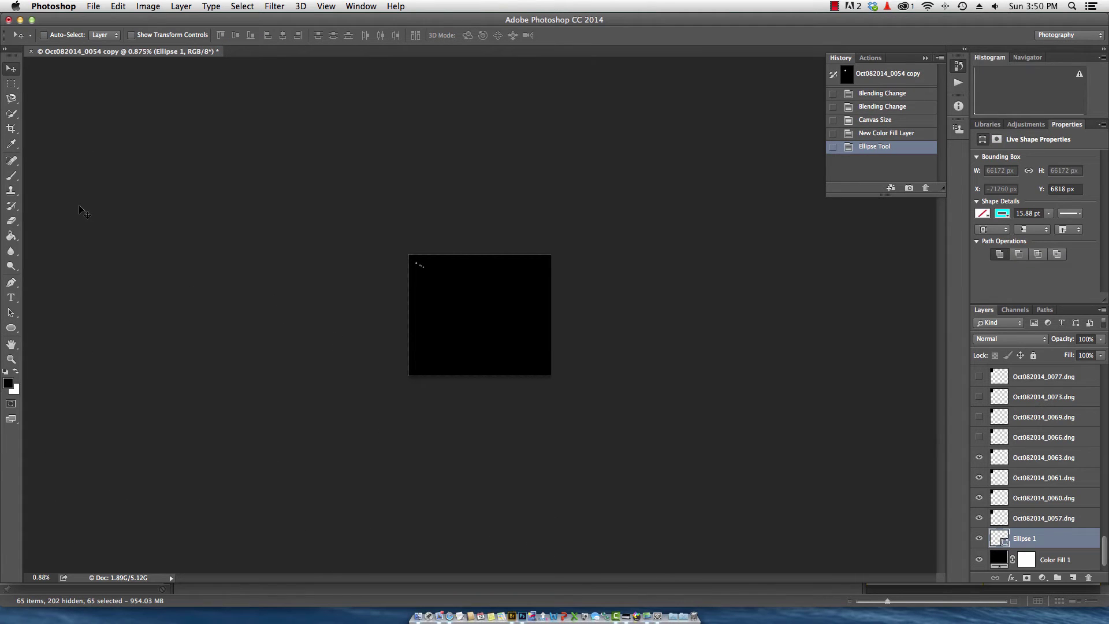
# - Move the cyan circle so its arc runs along the lower edges of the visible moons
pyautogui.moveTo(185, 424); pyautogui.dragTo(318, 405)
pyautogui.moveTo(455, 463); pyautogui.dragTo(447, 453)
pyautogui.press('super+plus')
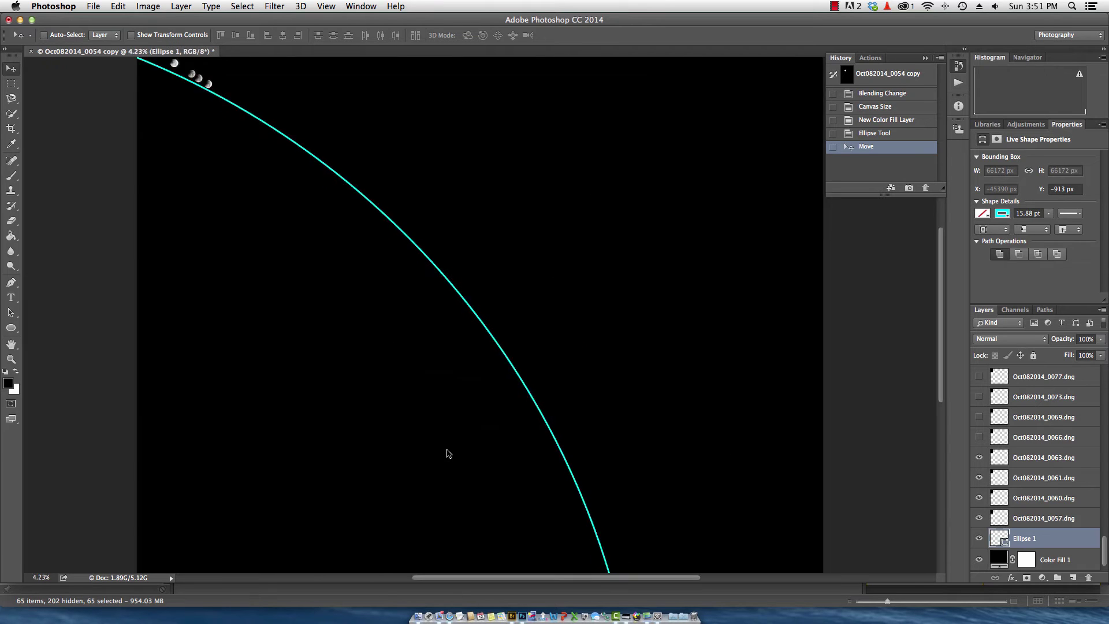
pyautogui.moveTo(118, 184); pyautogui.dragTo(365, 448)
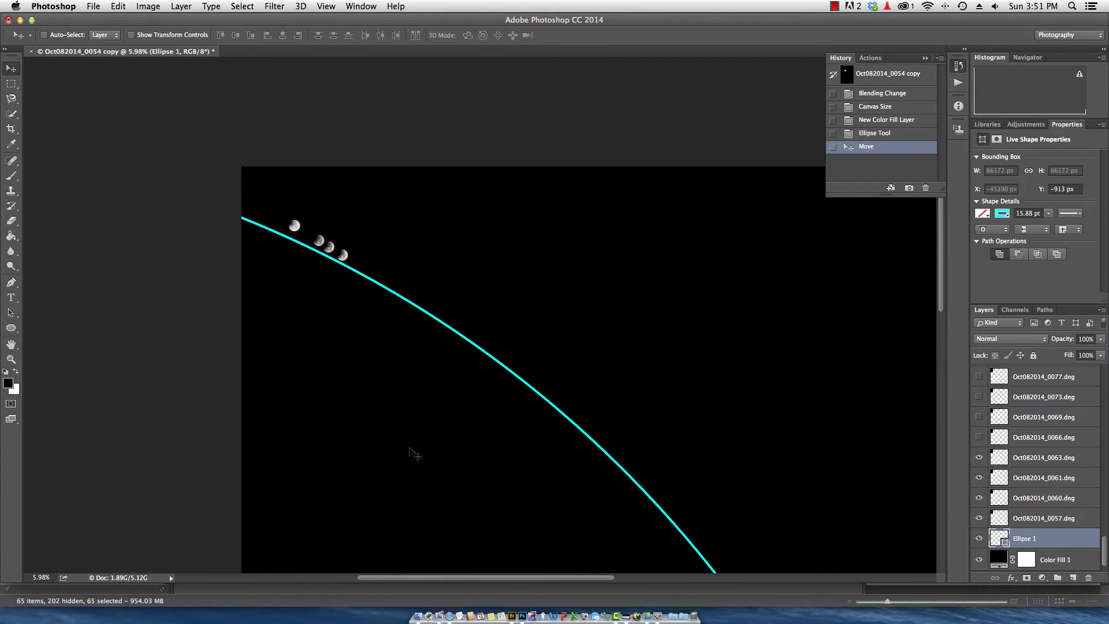
pyautogui.moveTo(99, 220); pyautogui.dragTo(92, 218)
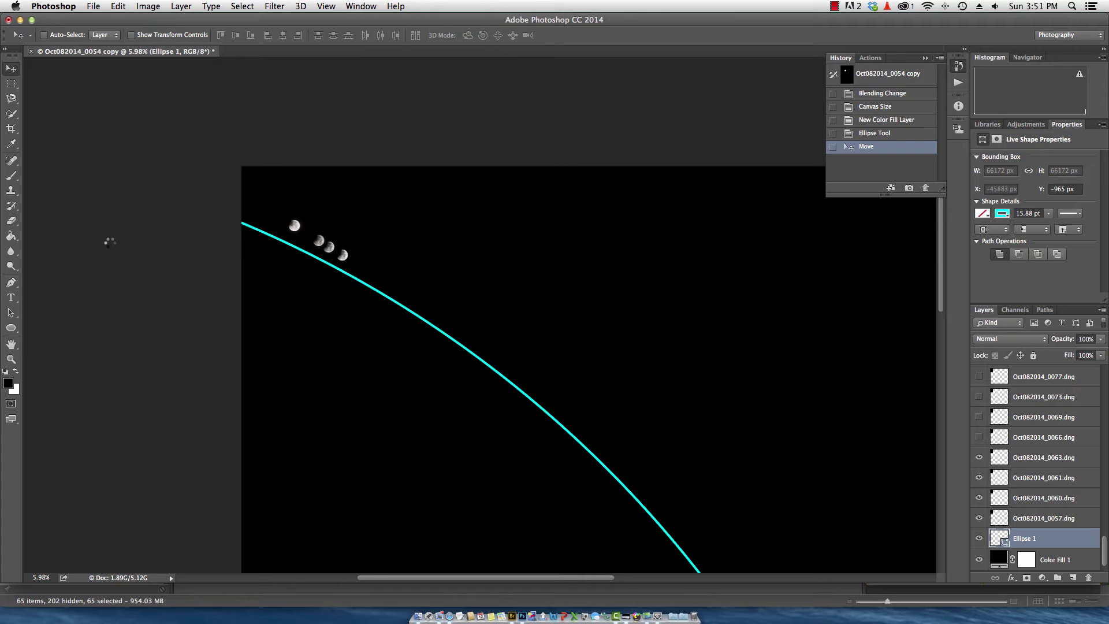
pyautogui.hotkey('shift', 'Left')
pyautogui.hotkey('shift', 'Left')
pyautogui.hotkey('shift', 'Up')
pyautogui.press('Up')
pyautogui.press('Up')
pyautogui.press('Up')
pyautogui.press('Up')
pyautogui.press('Up')
pyautogui.press('Up')
pyautogui.press('Up')
pyautogui.press('Up')
pyautogui.press('Up')
pyautogui.press('Up')
pyautogui.press('Up')
pyautogui.press('Up')
pyautogui.press('Up')
pyautogui.press('Up')
pyautogui.press('Up')
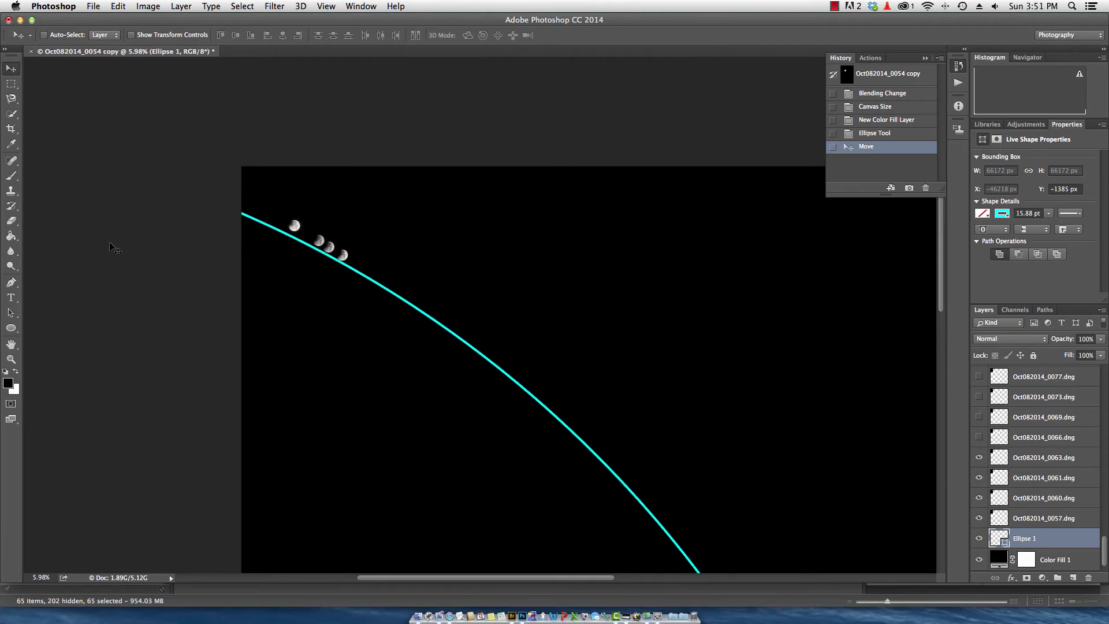
# - Duplicate the circle and offset the copy up and to the right along the moons' upper edges, and select both circle layers
pyautogui.press('super+j')
pyautogui.hotkey('shift', 'Up')
pyautogui.hotkey('shift', 'Up')
pyautogui.hotkey('shift', 'Up')
pyautogui.hotkey('shift', 'Up')
pyautogui.hotkey('shift', 'Up')
pyautogui.hotkey('shift', 'Up')
pyautogui.hotkey('shift', 'Up')
pyautogui.hotkey('shift', 'Up')
pyautogui.hotkey('shift', 'Up')
pyautogui.hotkey('shift', 'Up')
pyautogui.hotkey('shift', 'Up')
pyautogui.hotkey('shift', 'Up')
pyautogui.hotkey('shift', 'Up')
pyautogui.hotkey('shift', 'Up')
pyautogui.hotkey('shift', 'Up')
pyautogui.hotkey('shift', 'Up')
pyautogui.hotkey('shift', 'Up')
pyautogui.hotkey('shift', 'Up')
pyautogui.hotkey('shift', 'Up')
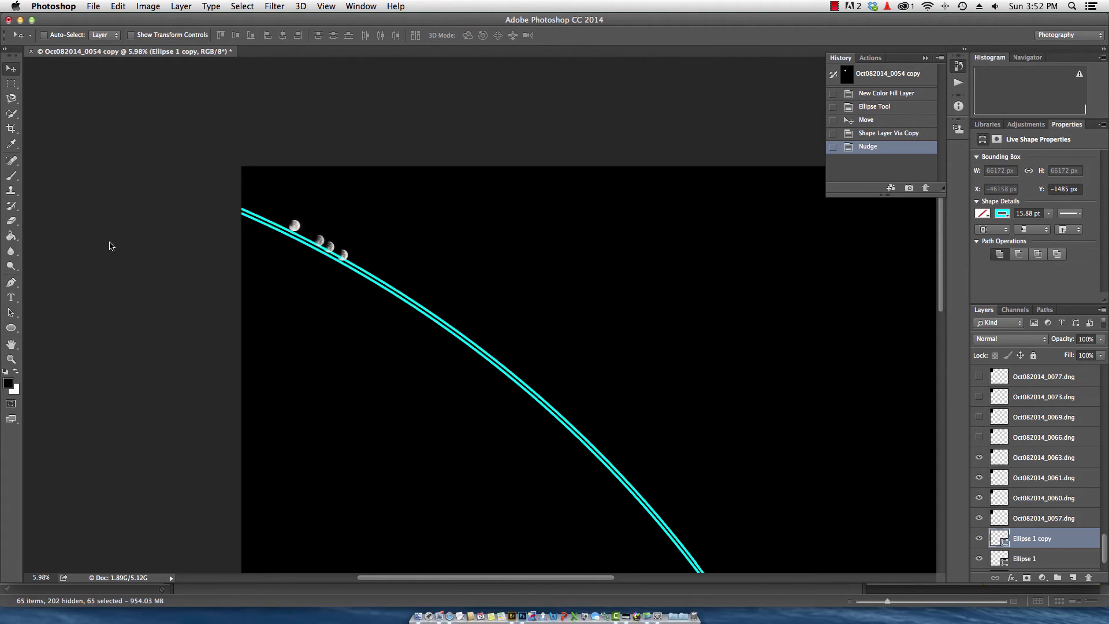
pyautogui.hotkey('shift', 'Up')
pyautogui.hotkey('shift', 'Up')
pyautogui.hotkey('shift', 'Up')
pyautogui.hotkey('shift', 'Up')
pyautogui.hotkey('shift', 'Up')
pyautogui.hotkey('shift', 'Up')
pyautogui.hotkey('shift', 'Up')
pyautogui.hotkey('shift', 'Up')
pyautogui.hotkey('shift', 'Up')
pyautogui.hotkey('shift', 'Up')
pyautogui.hotkey('shift', 'Up')
pyautogui.hotkey('shift', 'Up')
pyautogui.hotkey('shift', 'Up')
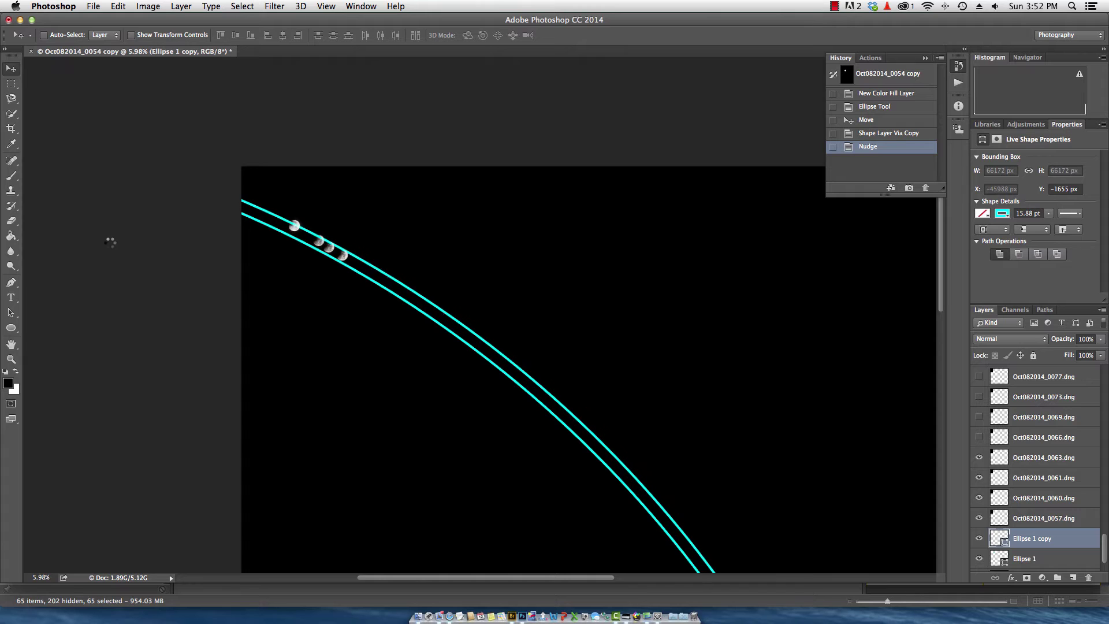
pyautogui.hotkey('shift', 'Right')
pyautogui.hotkey('shift', 'Right')
pyautogui.hotkey('shift', 'Right')
pyautogui.hotkey('shift', 'Right')
pyautogui.hotkey('shift', 'Right')
pyautogui.hotkey('shift', 'Right')
pyautogui.hotkey('shift', 'Right')
pyautogui.hotkey('shift', 'Right')
pyautogui.hotkey('shift', 'Right')
pyautogui.hotkey('shift', 'Right')
pyautogui.hotkey('shift', 'Right')
pyautogui.hotkey('shift', 'Right')
pyautogui.hotkey('shift', 'Right')
pyautogui.hotkey('shift', 'Right')
pyautogui.hotkey('shift', 'Right')
pyautogui.hotkey('shift', 'Right')
pyautogui.hotkey('shift', 'Right')
pyautogui.keyDown('shift'); pyautogui.click(1041, 556); pyautogui.keyUp('shift')
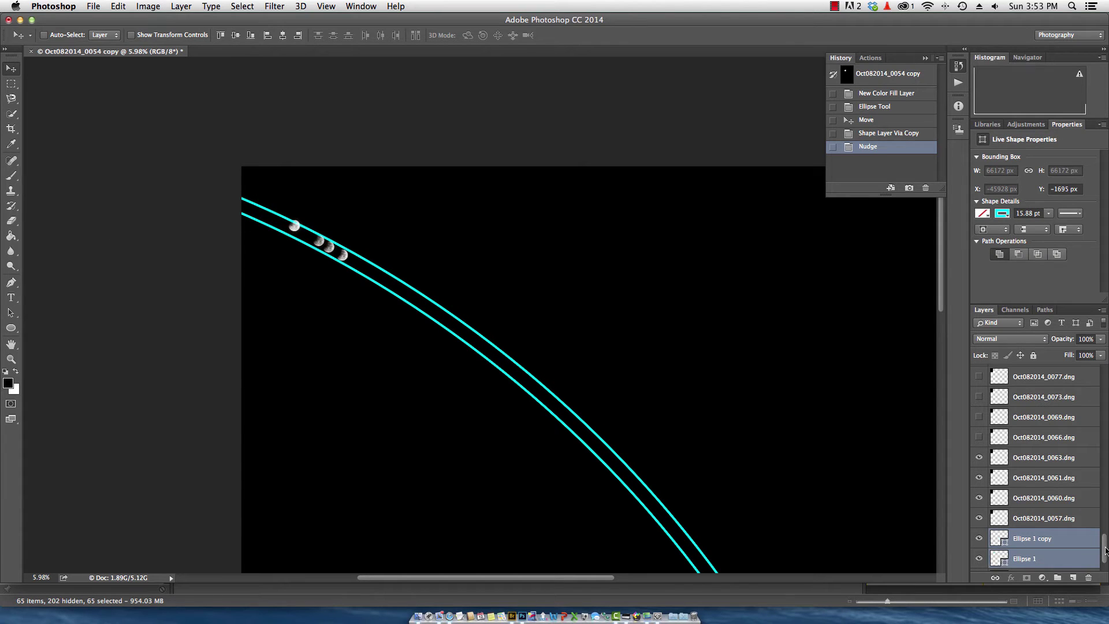
# - Reposition the moons of layers Oct082014_0060 and Oct082014_0061 between the two arcs, evenly spaced along the path
pyautogui.moveTo(1106, 550); pyautogui.dragTo(1105, 566)
pyautogui.press('super+plus')
pyautogui.press('super+plus')
pyautogui.press('super+plus')
pyautogui.press('super+plus')
pyautogui.press('super+plus')
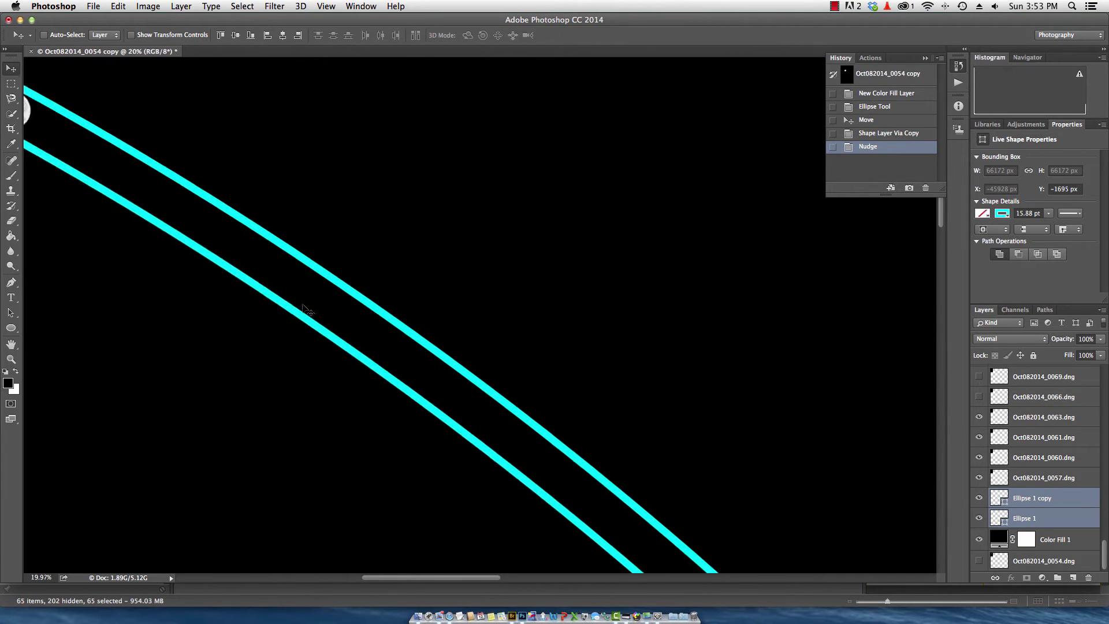
pyautogui.moveTo(116, 224); pyautogui.dragTo(809, 514)
pyautogui.click(1029, 458)
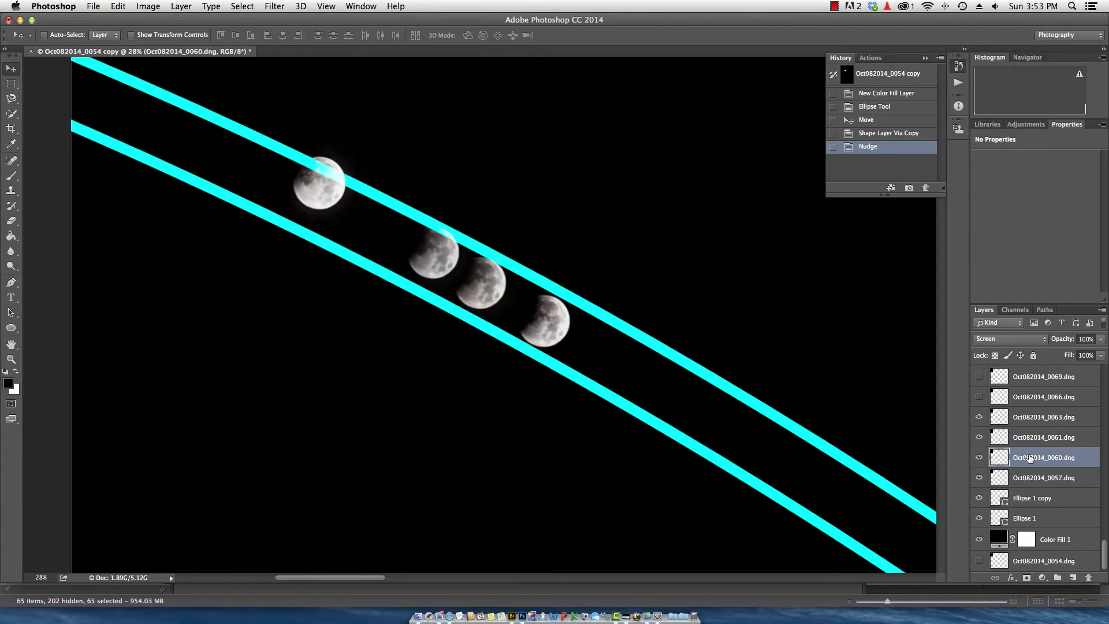
pyautogui.moveTo(438, 256); pyautogui.dragTo(420, 259)
pyautogui.click(1040, 446)
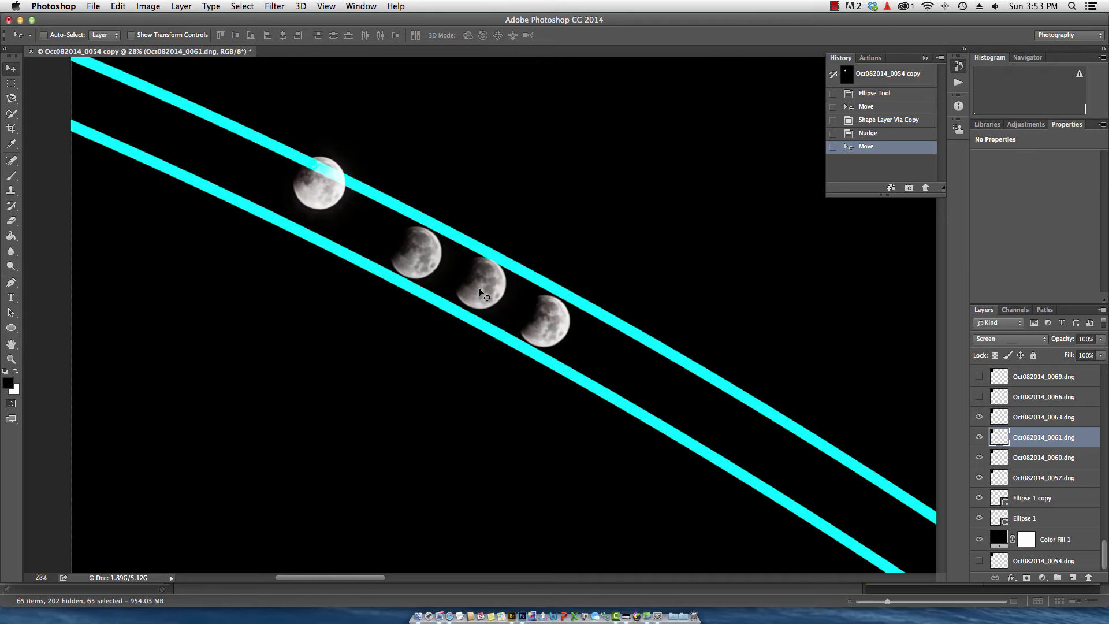
pyautogui.moveTo(485, 294); pyautogui.dragTo(481, 296)
pyautogui.press('Up')
pyautogui.press('Up')
pyautogui.press('Up')
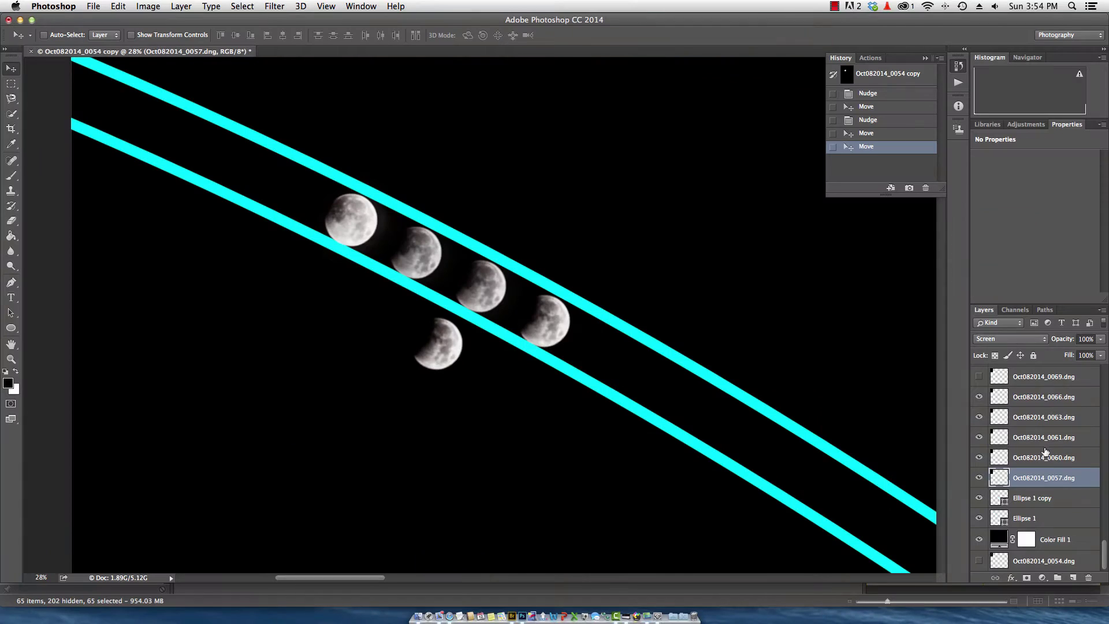
# - Show layer Oct082014_0069, and place the moons 0066 and 0069 in sequence after 0063 between the arcs, evenly spaced
pyautogui.moveTo(433, 353); pyautogui.dragTo(587, 355)
pyautogui.click(978, 376)
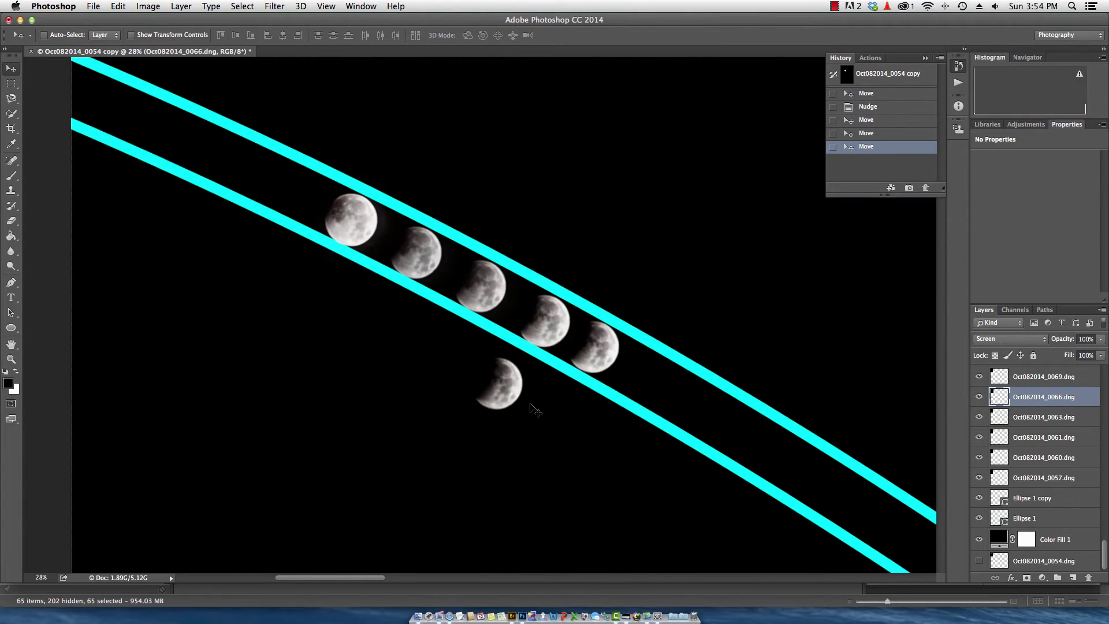
pyautogui.click(1045, 378)
pyautogui.moveTo(494, 394); pyautogui.dragTo(653, 395)
pyautogui.click(1046, 397)
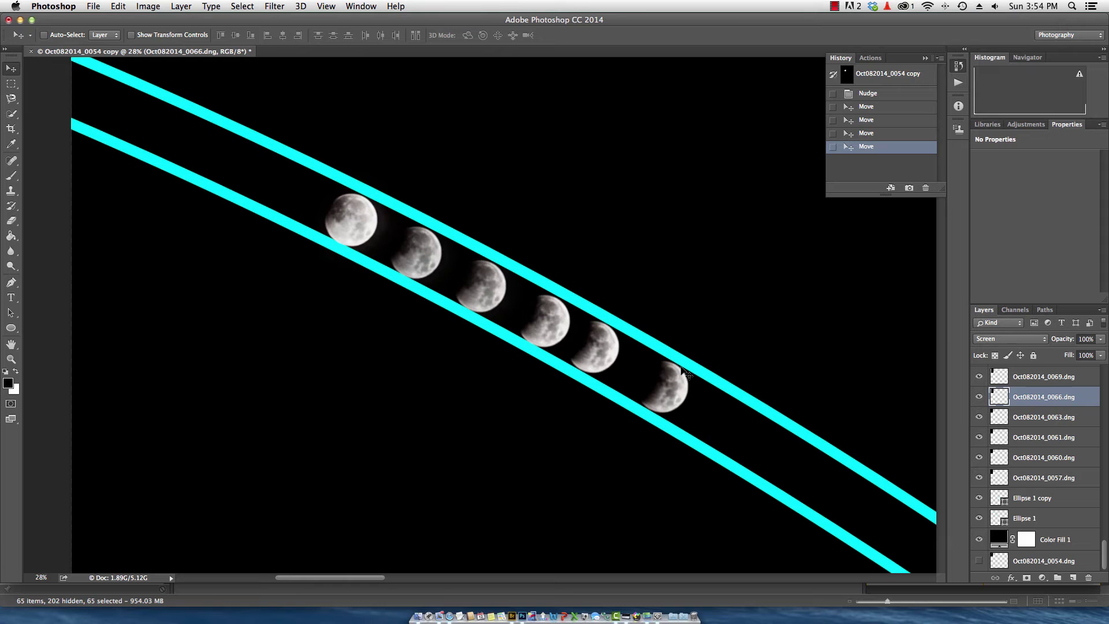
pyautogui.moveTo(589, 353); pyautogui.dragTo(598, 359)
# - Show layer Oct082014_0073 and move its moon between the arcs, following the 0069 moon at the same spacing
pyautogui.scroll(3, 998, 458)
pyautogui.click(978, 430)
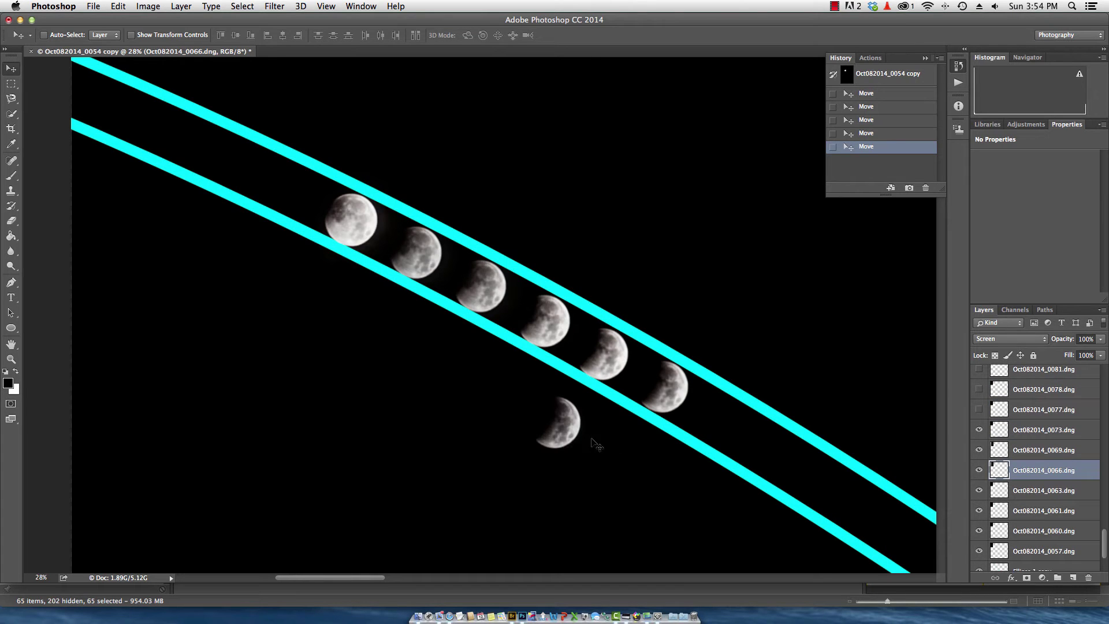
pyautogui.click(1042, 430)
pyautogui.moveTo(563, 429); pyautogui.dragTo(725, 428)
# - Show layers Oct082014_0077 and Oct082014_0078, and place their moons in sequence after 0073 between the arcs, evenly spaced
pyautogui.click(978, 409)
pyautogui.click(1043, 410)
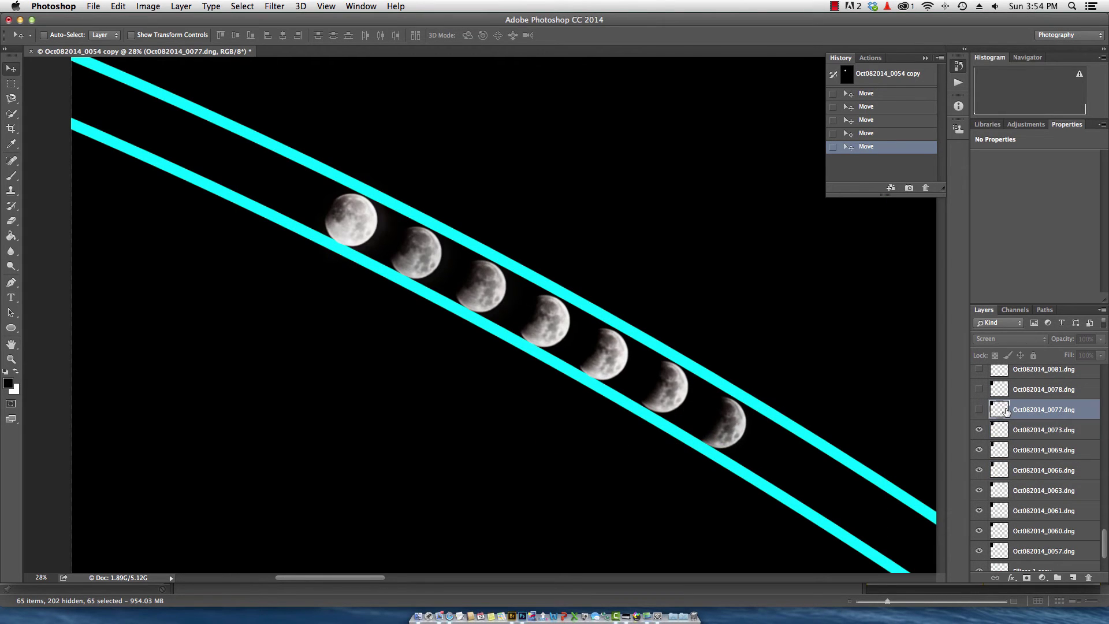
pyautogui.moveTo(153, 374); pyautogui.dragTo(782, 453)
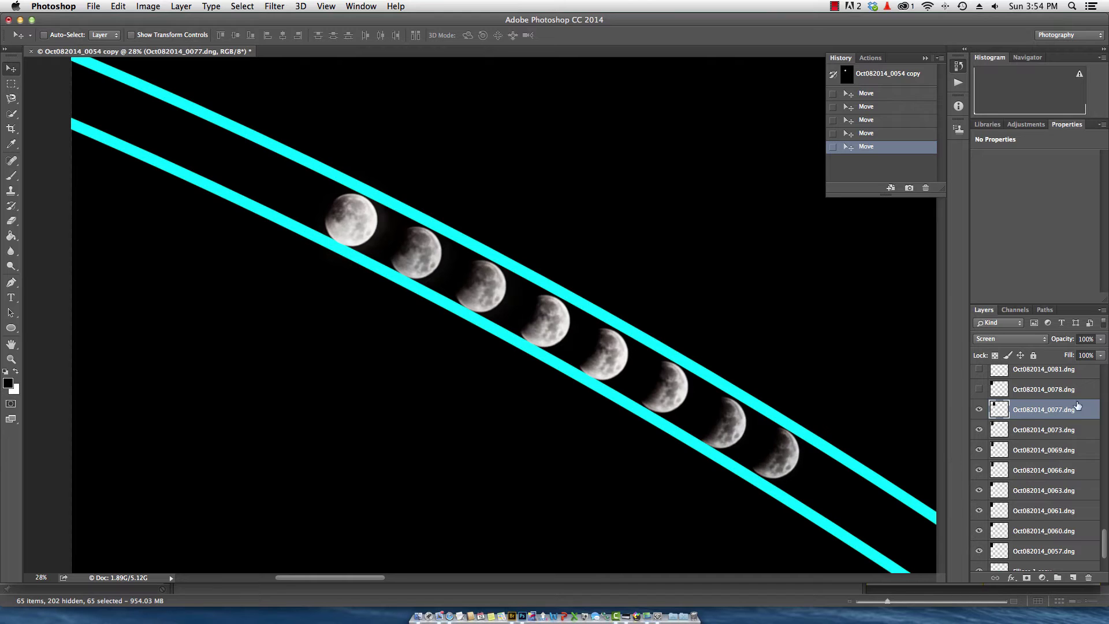
pyautogui.click(978, 389)
pyautogui.click(1043, 389)
pyautogui.moveTo(186, 415); pyautogui.dragTo(454, 297)
# - Show layer Oct082014_0081 and move its moon between the arcs, next in line after the 0078 moon
pyautogui.scroll(3, 1073, 421)
pyautogui.click(979, 473)
pyautogui.click(1042, 473)
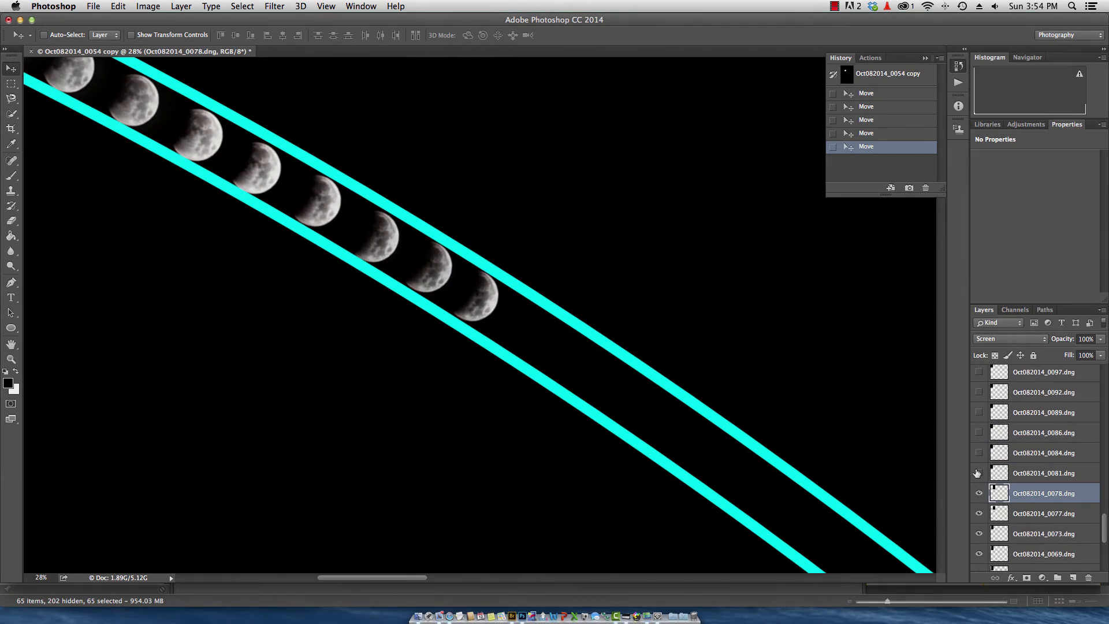
pyautogui.moveTo(338, 417); pyautogui.dragTo(553, 450)
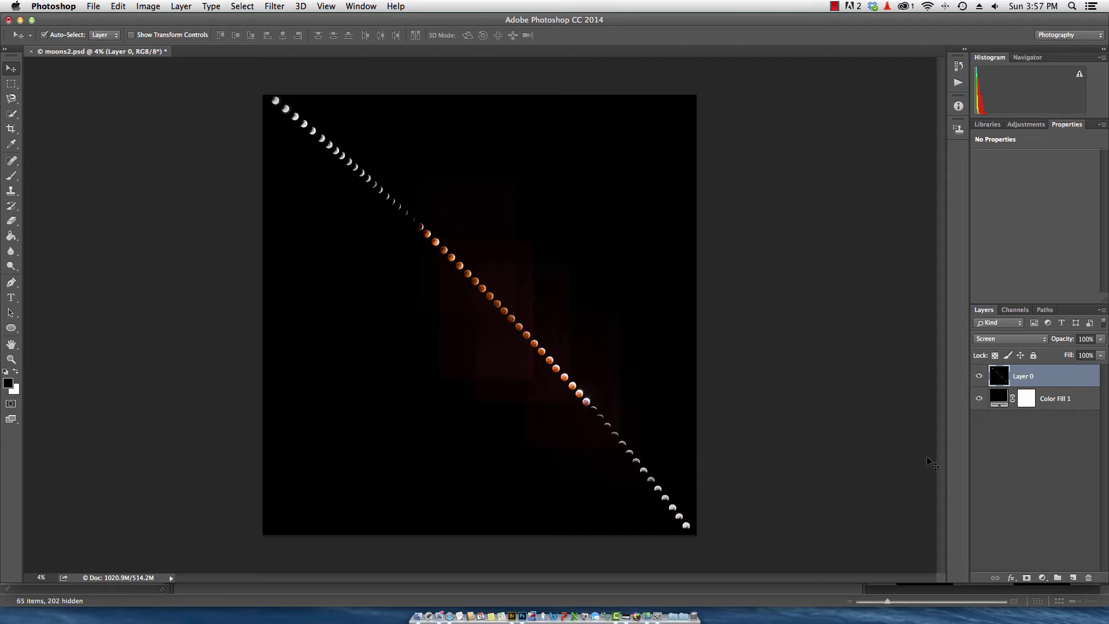
# - Examine the merged moon sequence in moons2.psd up close, from the thin crescents through the red moons
pyautogui.press('super+plus')
pyautogui.moveTo(107, 140); pyautogui.dragTo(339, 297)
pyautogui.moveTo(644, 442); pyautogui.dragTo(750, 507)
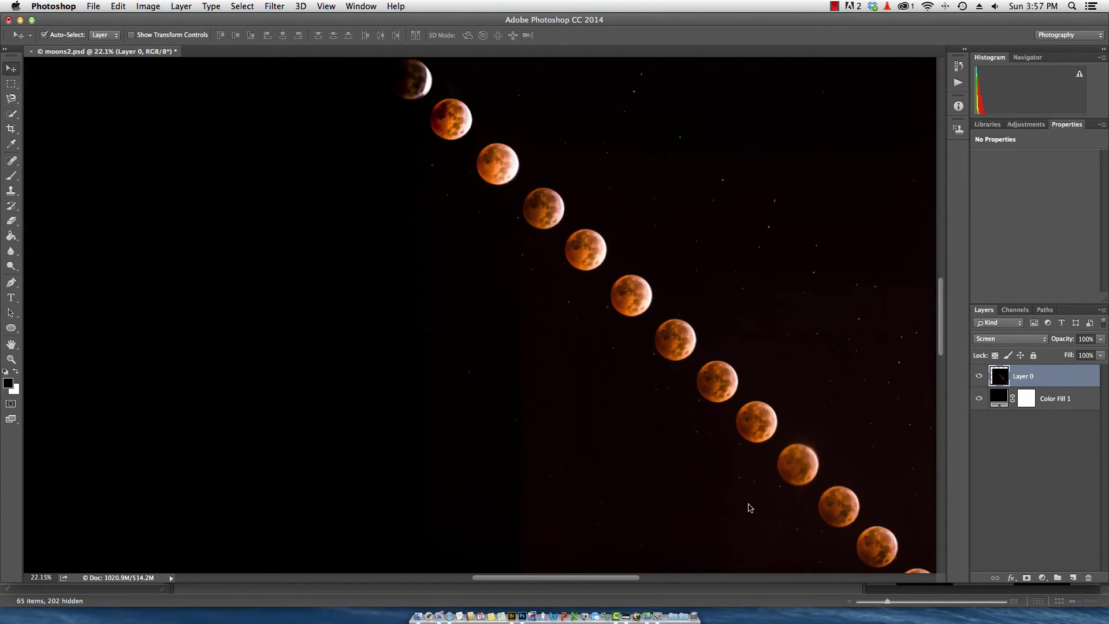
pyautogui.press('super+minus')
pyautogui.scroll(-2, 749, 508)
pyautogui.scroll(1, 746, 491)
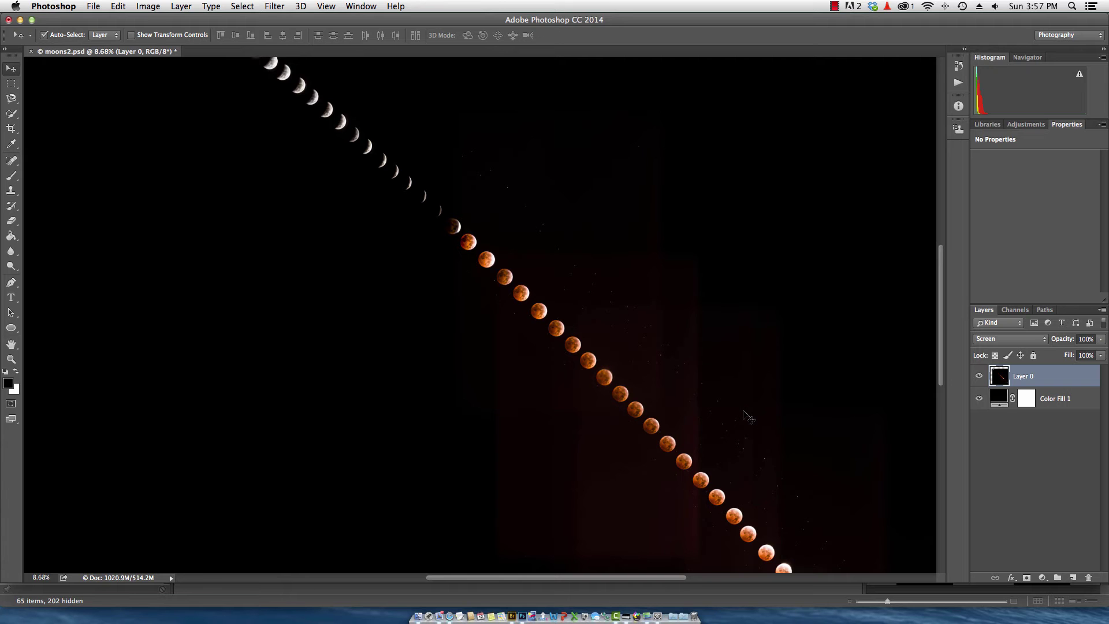
pyautogui.scroll(10, 12, 101)
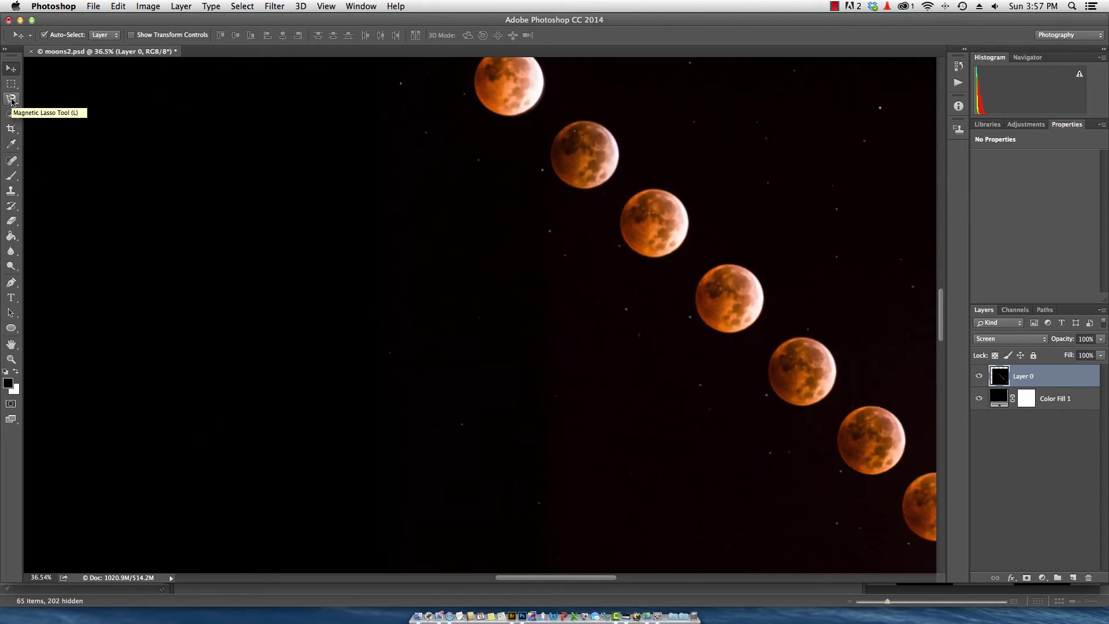
pyautogui.moveTo(830, 486); pyautogui.dragTo(318, 230)
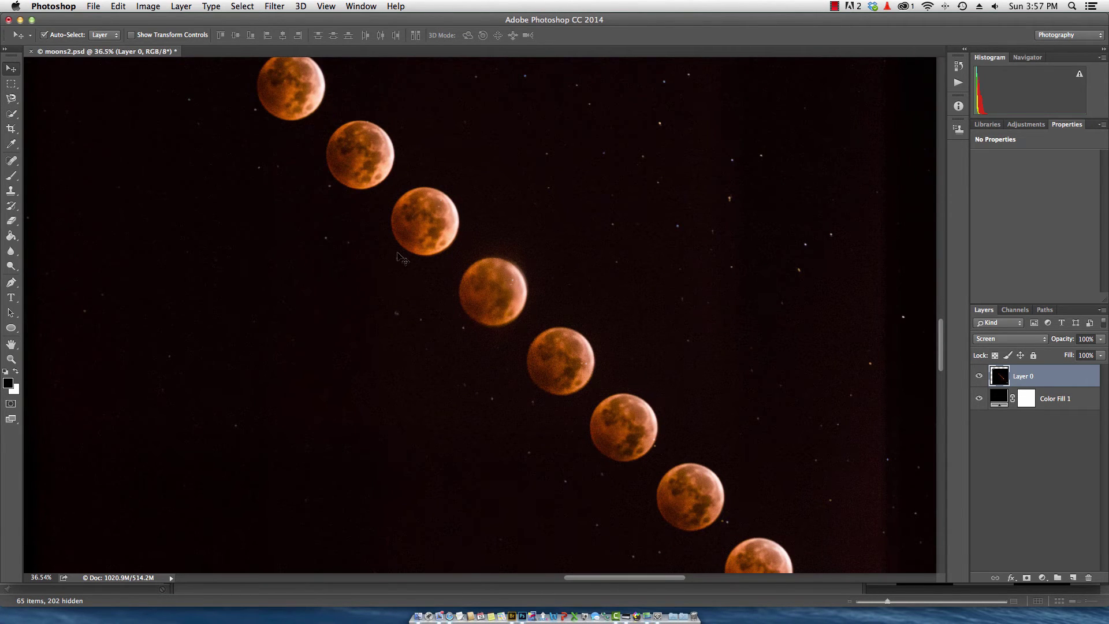
pyautogui.scroll(-1, 374, 218)
# - Outline one evenly lit red moon near the middle of the sequence with the Magnetic Lasso
pyautogui.click(11, 98)
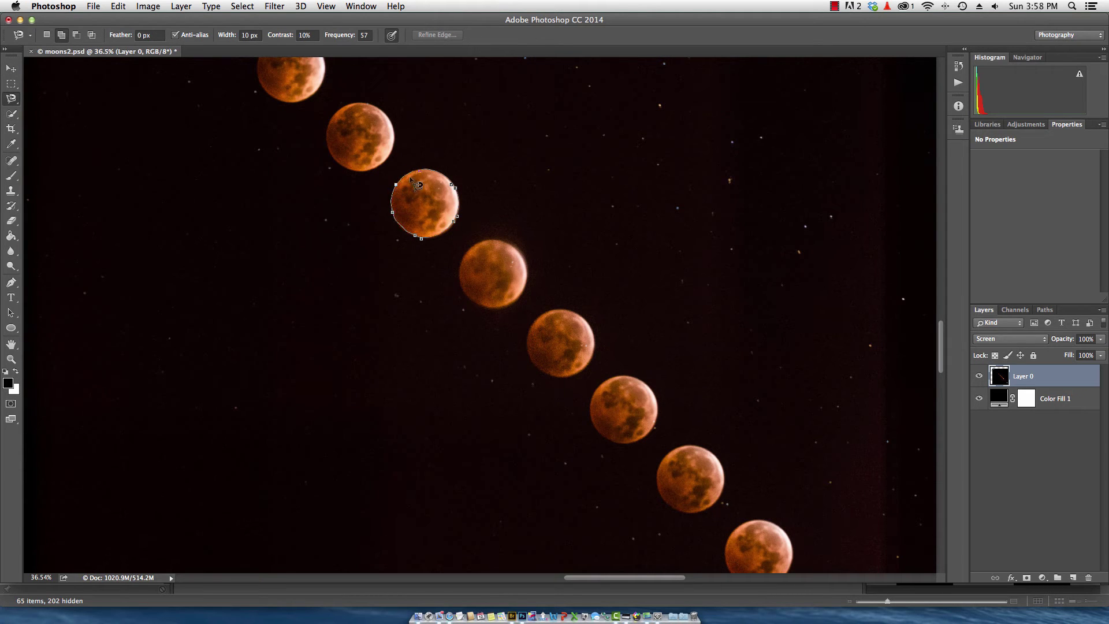
pyautogui.click(423, 178)
pyautogui.scroll(2, 347, 270)
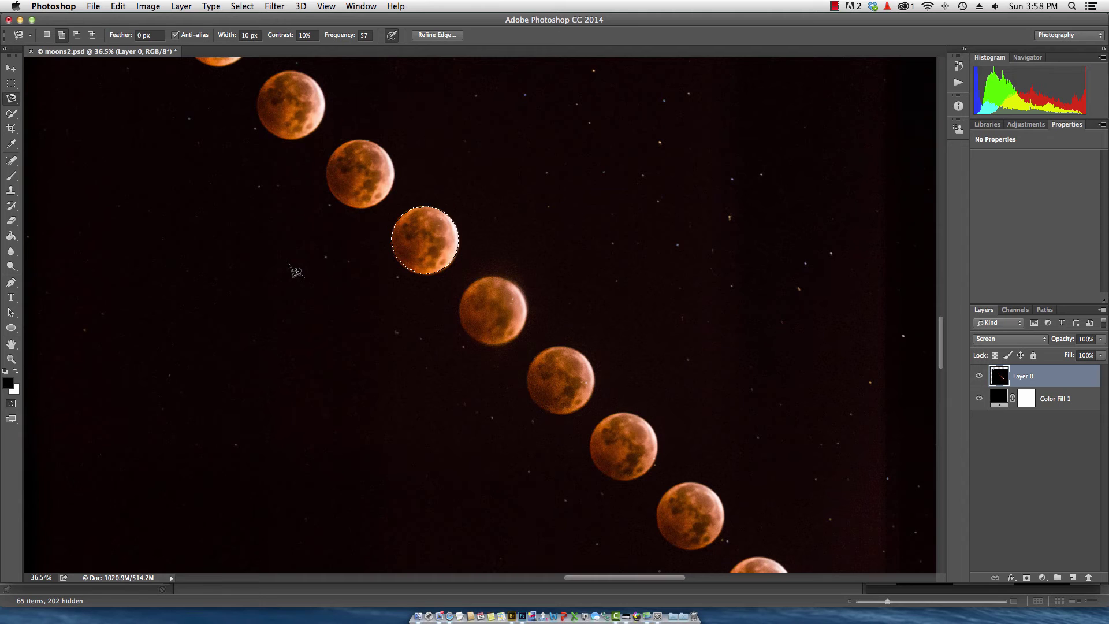
# - Copy the selected red moon to a new layer and place it over the last thin crescent before the red phases
pyautogui.scroll(-5, 426, 397)
pyautogui.scroll(-2, 445, 416)
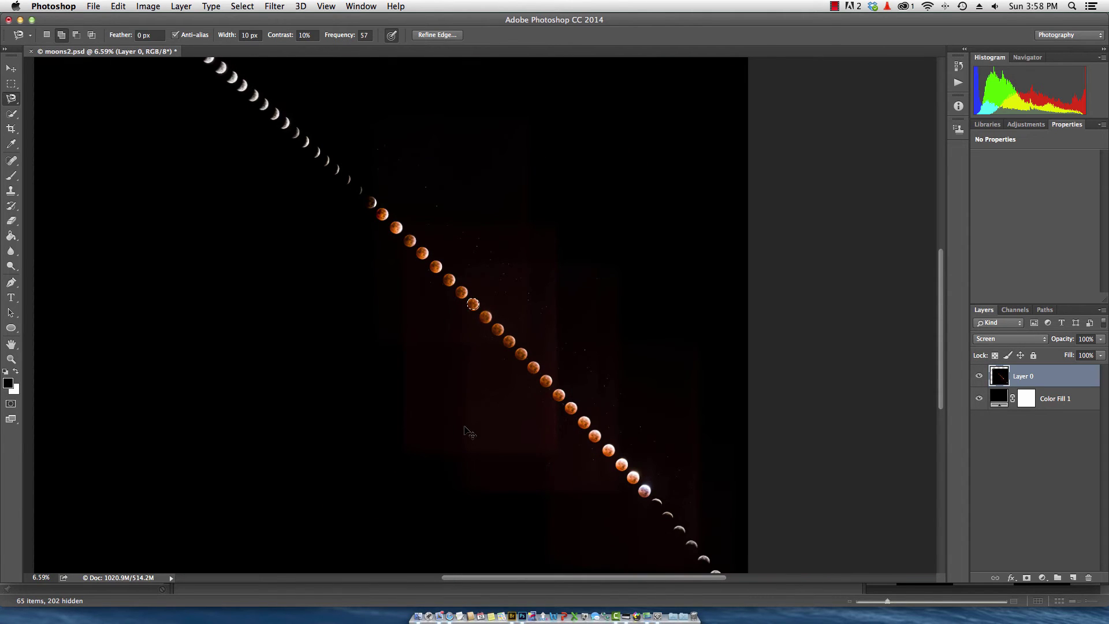
pyautogui.hotkey('ctrl', 'j')
pyautogui.press('v')
pyautogui.moveTo(470, 350); pyautogui.dragTo(354, 237)
pyautogui.hotkey('ctrl', '+')
pyautogui.hotkey('ctrl', '+')
pyautogui.hotkey('ctrl', '+')
pyautogui.hotkey('ctrl', '+')
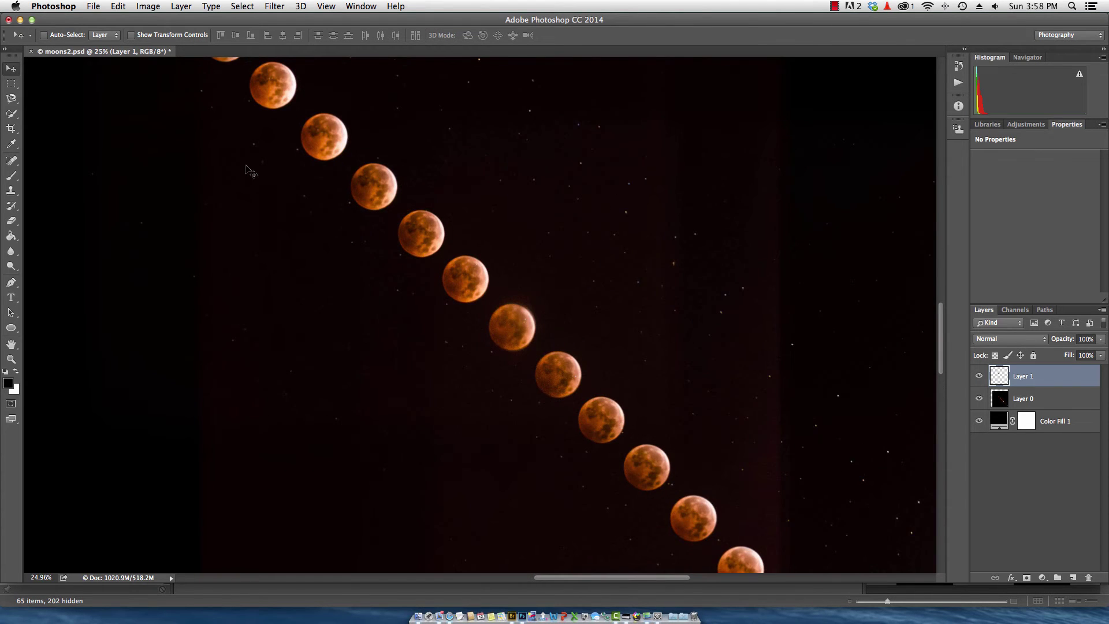
pyautogui.moveTo(234, 156); pyautogui.dragTo(505, 530)
pyautogui.moveTo(230, 328); pyautogui.dragTo(360, 454)
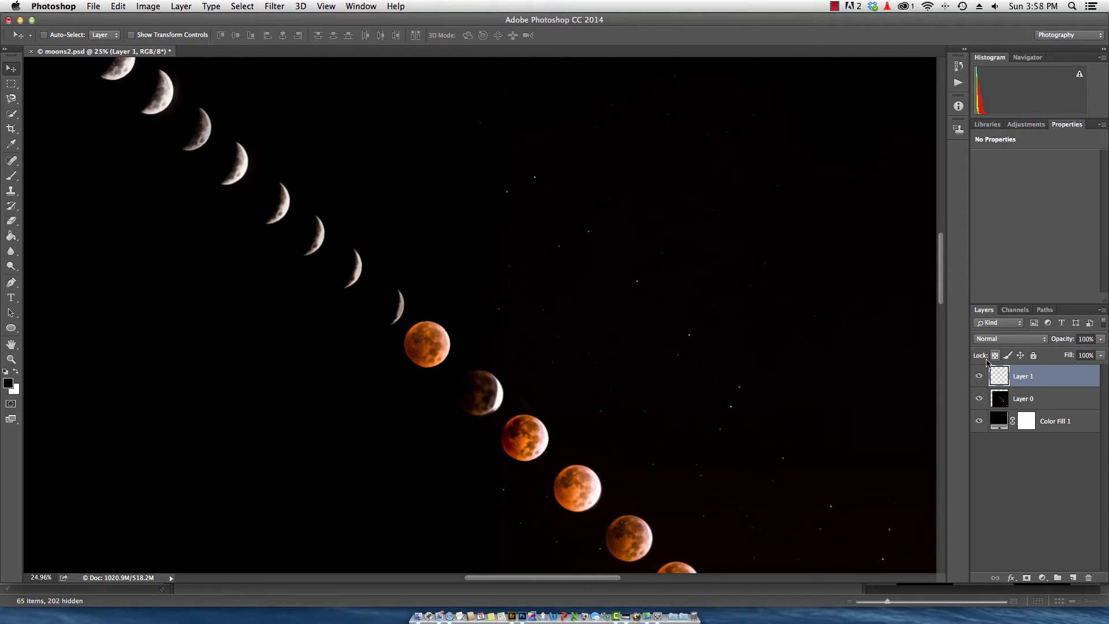
# - Set the copied moon's layer to Screen blending and place it beneath Layer 0
pyautogui.click(1007, 339)
pyautogui.click(1008, 466)
pyautogui.moveTo(1031, 372); pyautogui.dragTo(1032, 400)
pyautogui.click(1031, 374)
pyautogui.click(1030, 402)
pyautogui.click(1027, 340)
pyautogui.click(1012, 299)
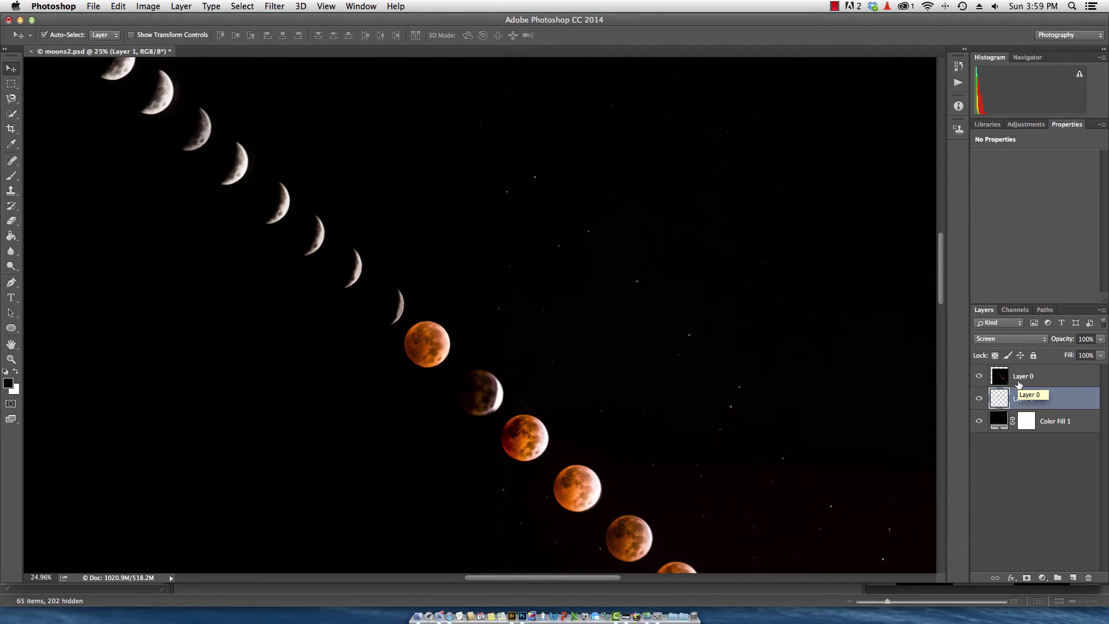
# - Duplicate the red moon layer five times and align the copies with the five preceding crescents
pyautogui.press('super+j')
pyautogui.moveTo(428, 350); pyautogui.dragTo(222, 167)
pyautogui.press('super+j')
pyautogui.press('super+j')
pyautogui.press('super+j')
pyautogui.press('super+j')
pyautogui.hotkey('ctrl', 'j')
pyautogui.moveTo(1072, 344); pyautogui.dragTo(1021, 348)
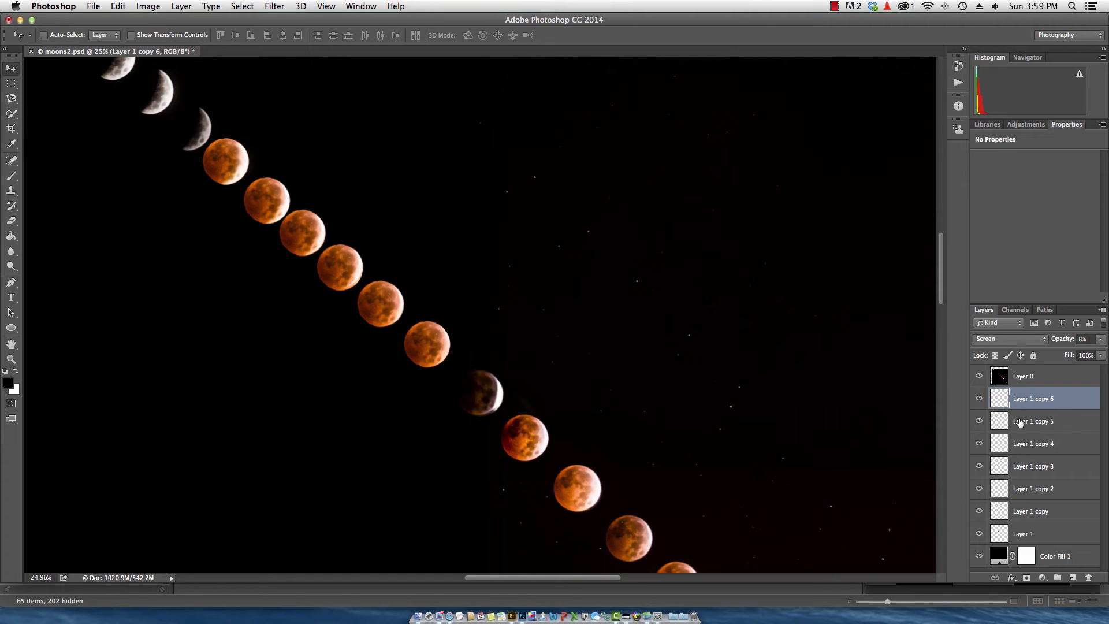
pyautogui.click(978, 399)
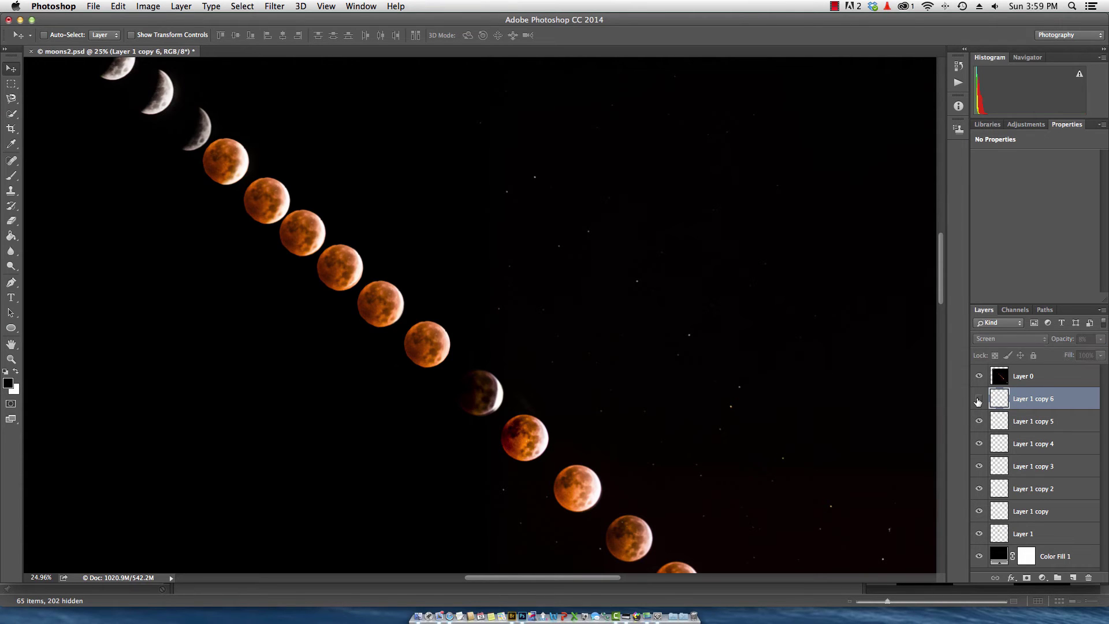
pyautogui.click(978, 421)
pyautogui.click(979, 421)
pyautogui.moveTo(1034, 399); pyautogui.dragTo(1089, 577)
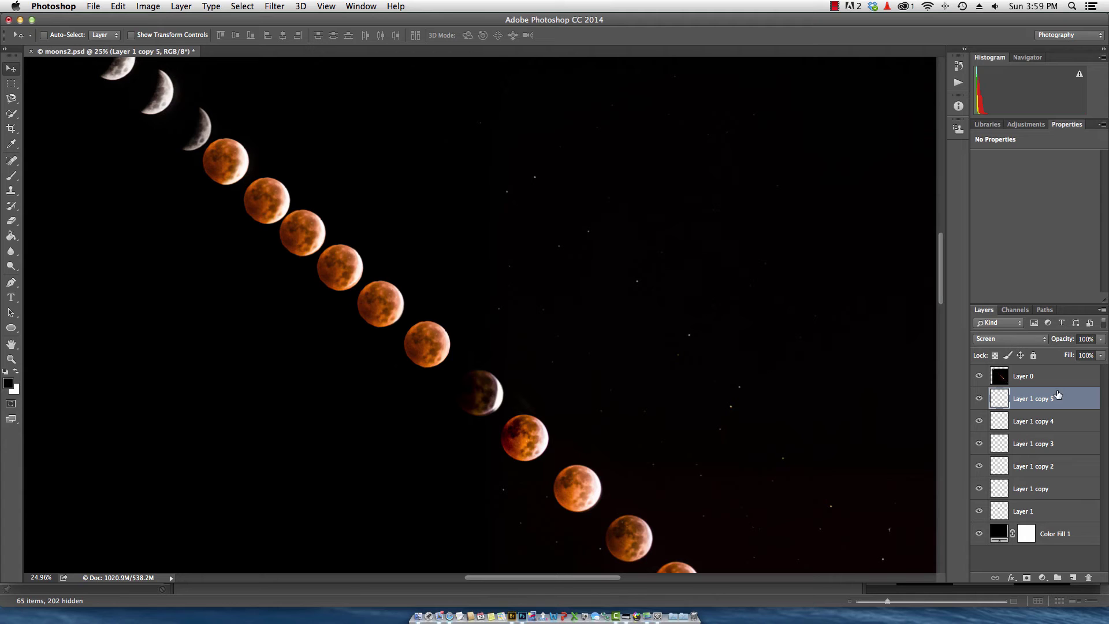
# - Lower the opacity of each red moon copy in turn, with Layer 1 copy 5 at 8%, copy 2 at 17% and Layer 1 at 23%
pyautogui.moveTo(1059, 342); pyautogui.dragTo(1018, 349)
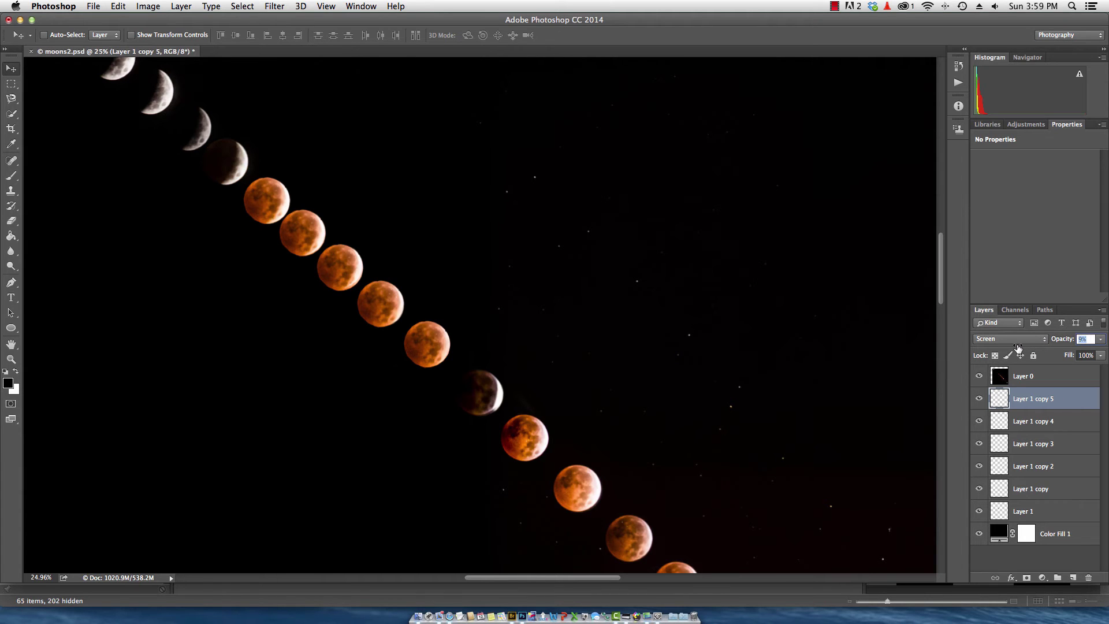
pyautogui.click(1014, 423)
pyautogui.moveTo(1016, 343); pyautogui.dragTo(1011, 343)
pyautogui.click(1059, 445)
pyautogui.click(1073, 465)
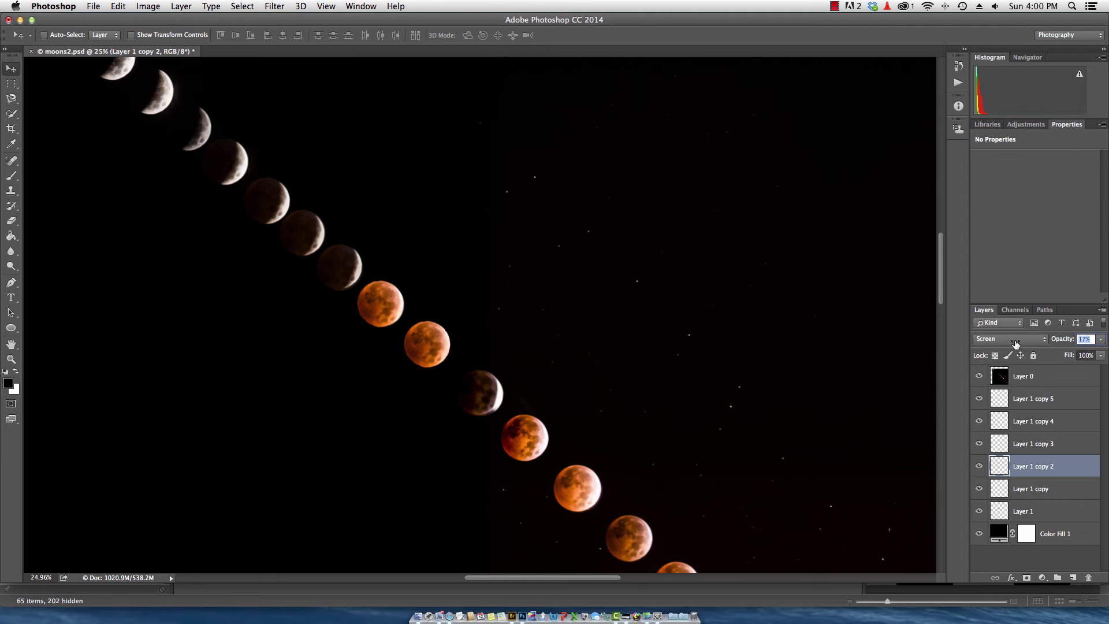
pyautogui.click(1056, 489)
pyautogui.moveTo(1014, 350)
pyautogui.mouseDown()
pyautogui.moveTo(1048, 349)
pyautogui.moveTo(1021, 356)
pyautogui.mouseUp()
pyautogui.click(1050, 512)
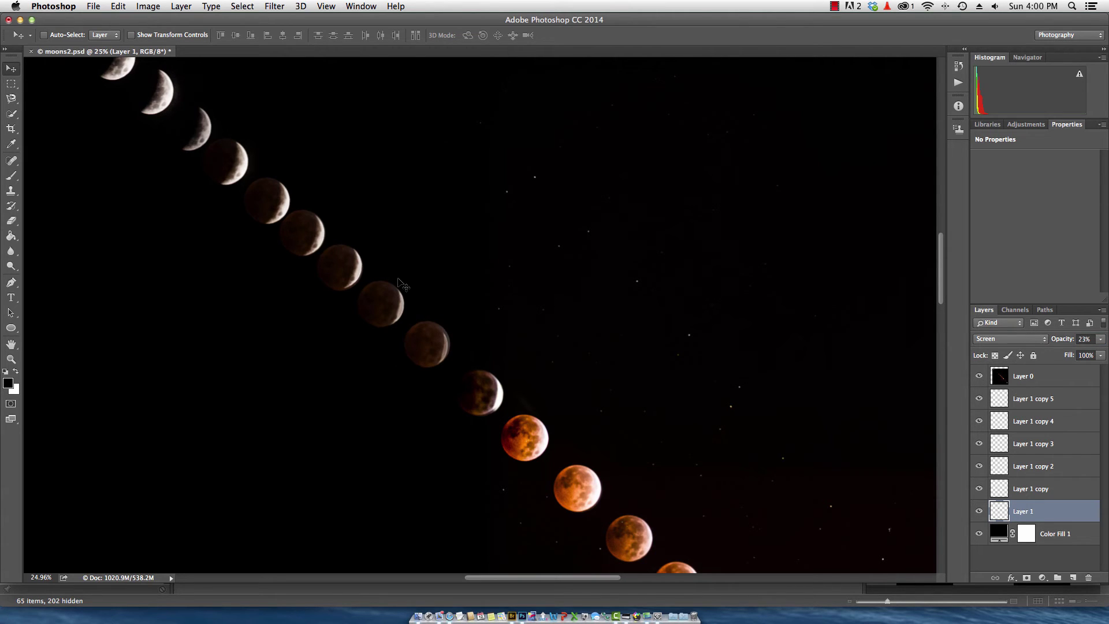
# - Group the six red moon layers and name the group waxing
pyautogui.keyDown('shift'); pyautogui.click(1057, 400); pyautogui.keyUp('shift')
pyautogui.moveTo(1056, 399); pyautogui.dragTo(1057, 577)
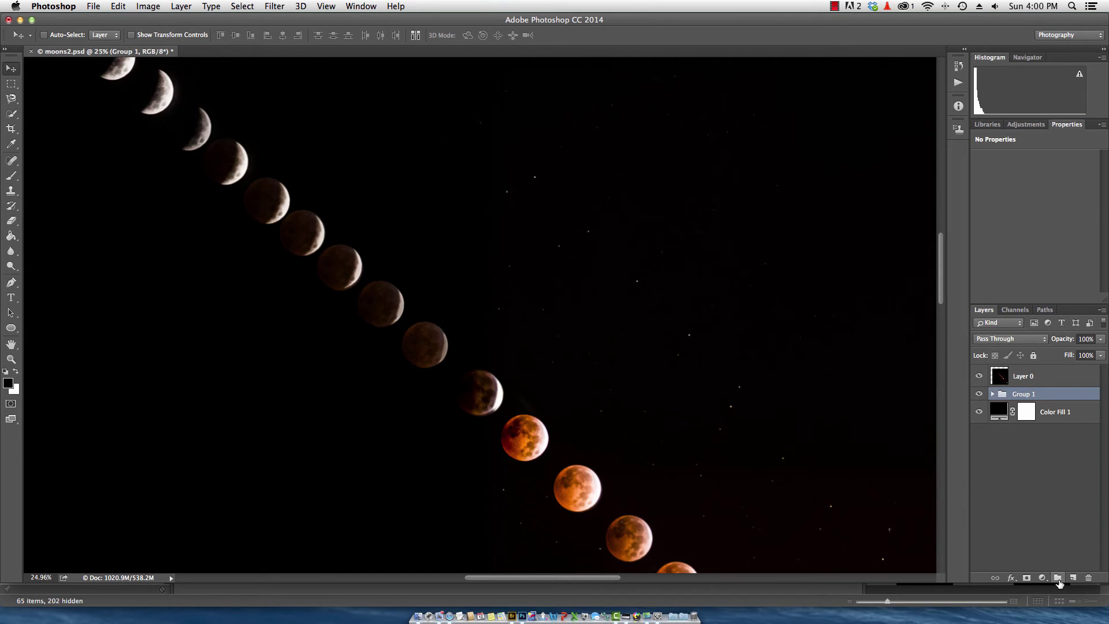
pyautogui.doubleClick(1033, 395)
pyautogui.press('Return')
# - Reselect the red moon outline, copy it from Layer 0 to a new layer beneath, and blend it with Screen
pyautogui.click(1031, 376)
pyautogui.scroll(-5, 729, 376)
pyautogui.click(239, 9)
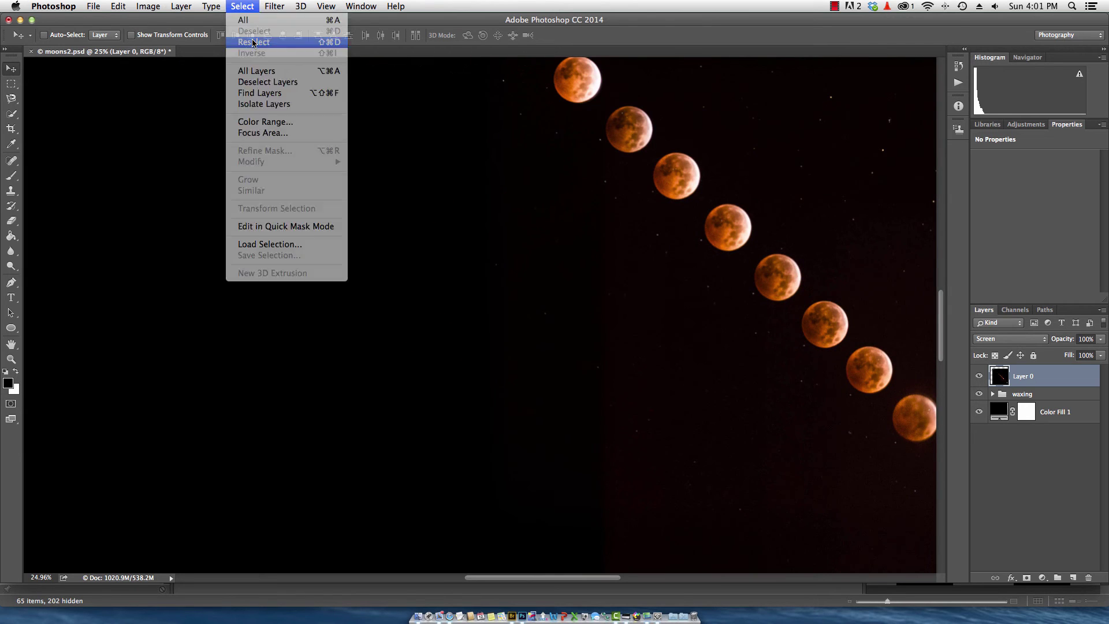
pyautogui.click(255, 43)
pyautogui.press('super+j')
pyautogui.moveTo(1055, 379); pyautogui.dragTo(1053, 407)
pyautogui.click(995, 339)
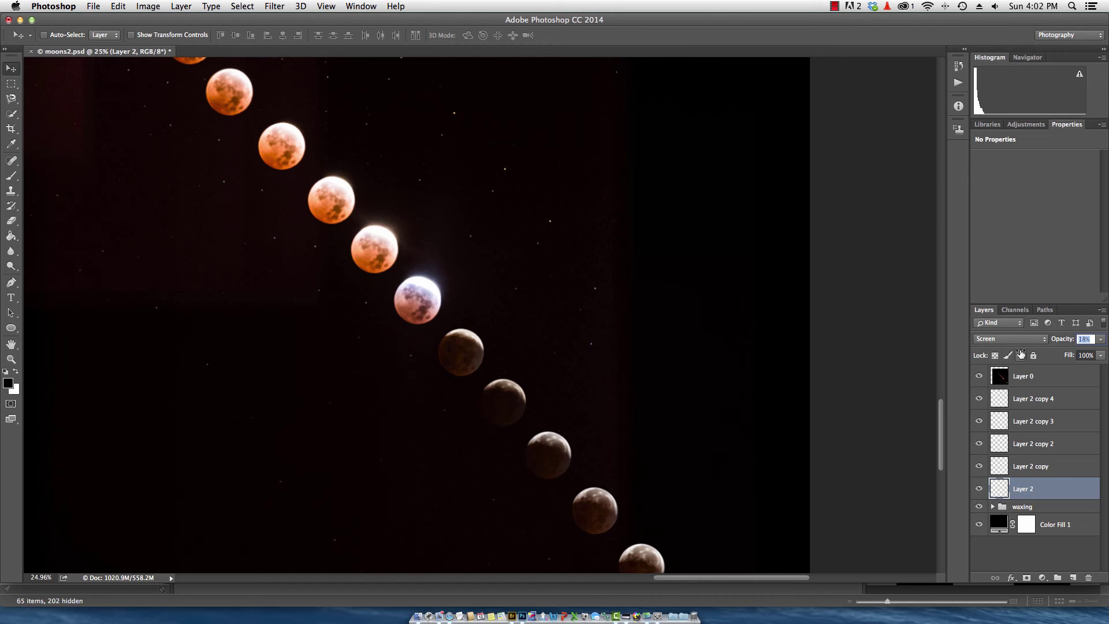
pyautogui.scroll(-6, 487, 298)
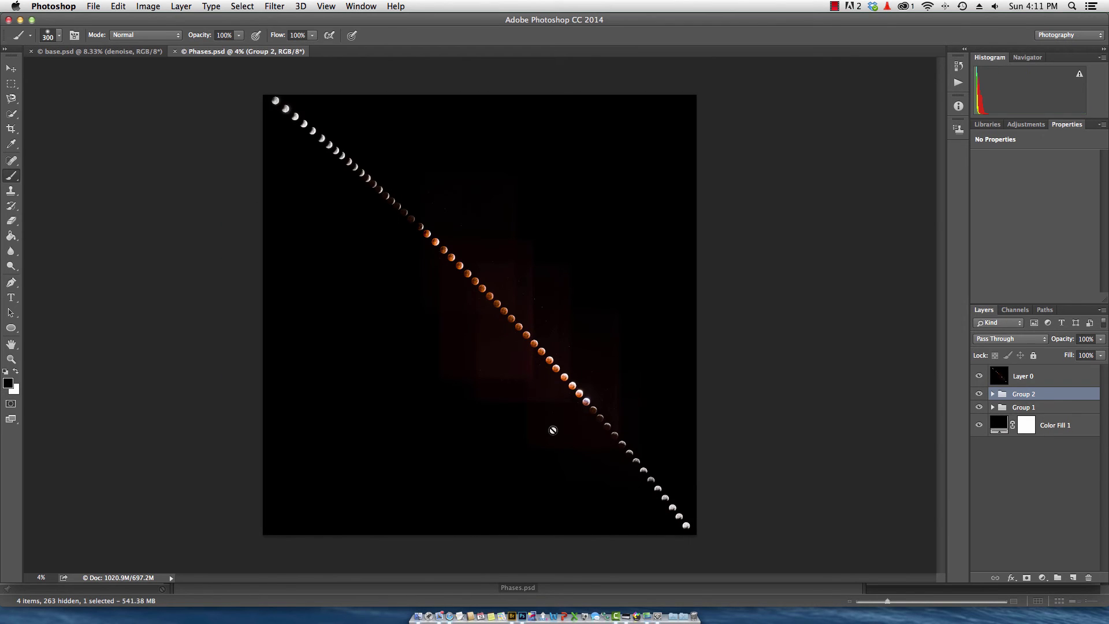
# - Flatten Phases.psd and copy the resulting moon image into base.psd as a new layer
pyautogui.click(176, 6)
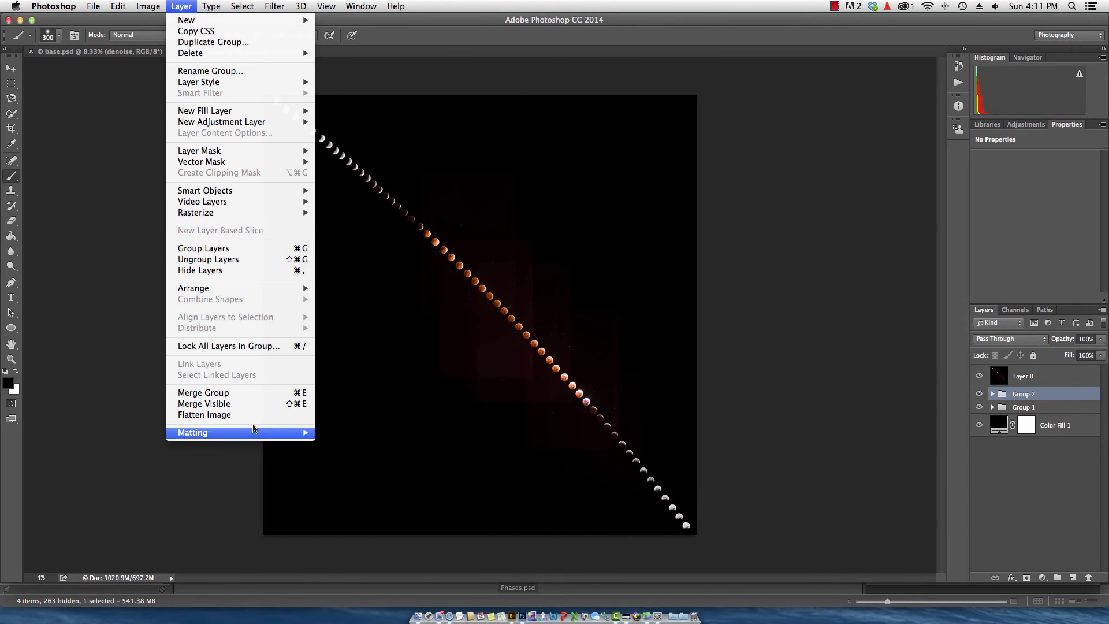
pyautogui.click(257, 418)
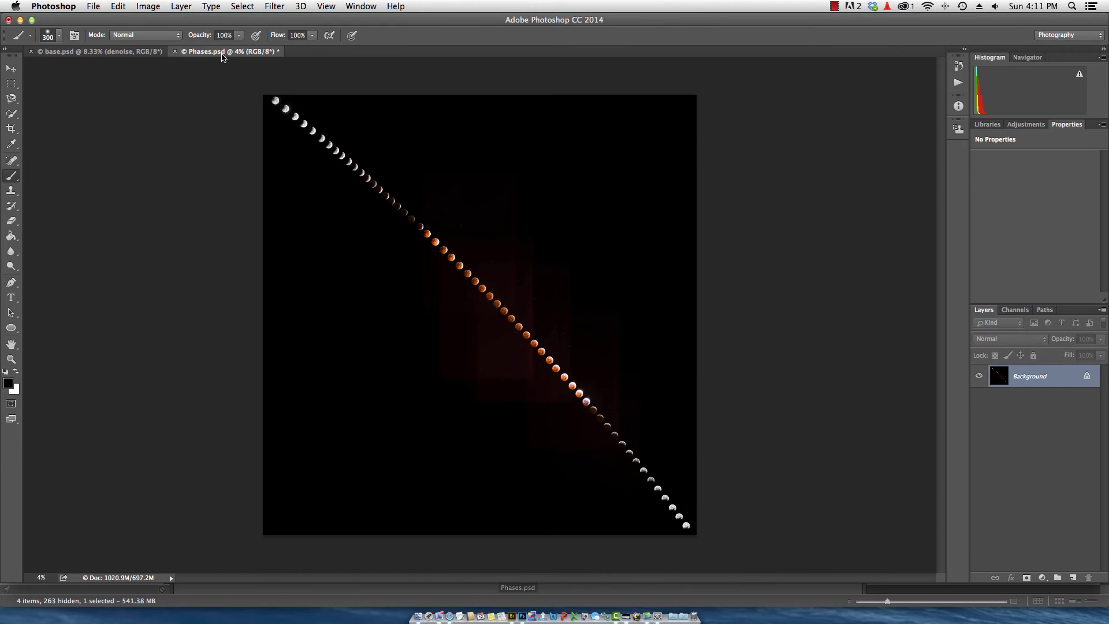
pyautogui.moveTo(221, 57); pyautogui.dragTo(297, 155)
pyautogui.click(10, 69)
pyautogui.moveTo(1039, 376); pyautogui.dragTo(835, 261)
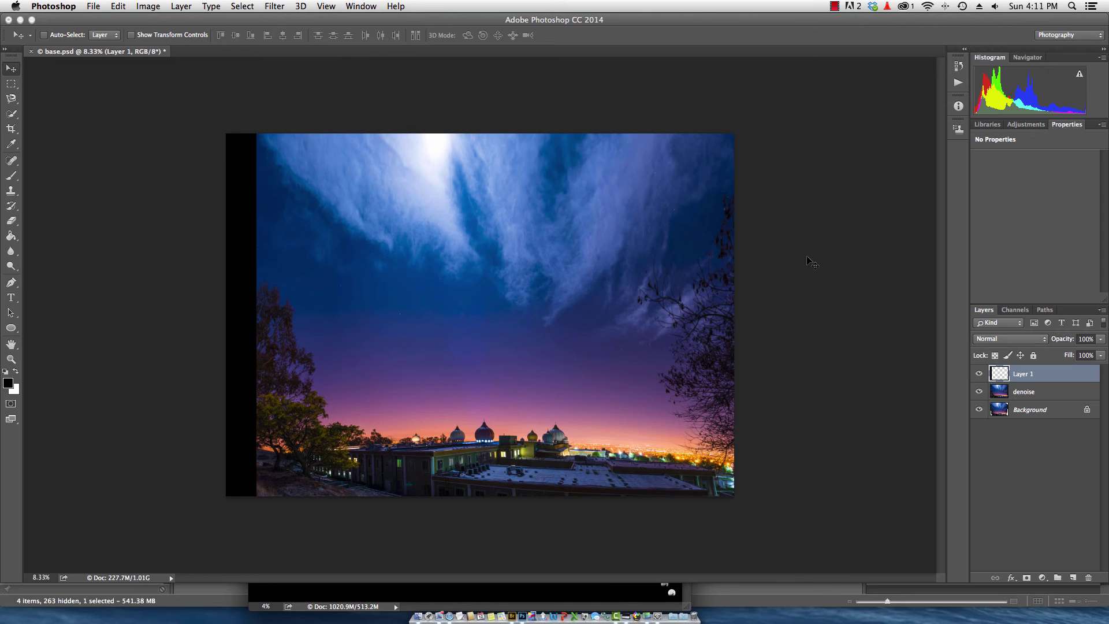
# - Close Phases.psd
pyautogui.click(611, 585)
pyautogui.press('super+w')
pyautogui.click(508, 210)
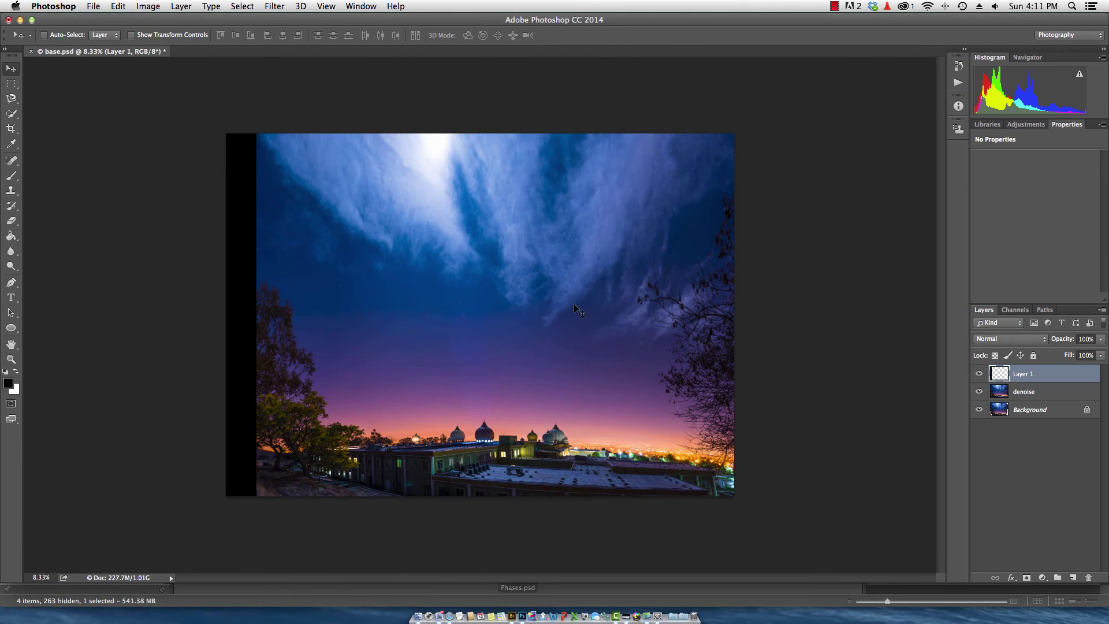
# - Set the imported moon layer's blend mode to Screen and move its moons over the landscape's sky
pyautogui.click(1020, 340)
pyautogui.click(1009, 442)
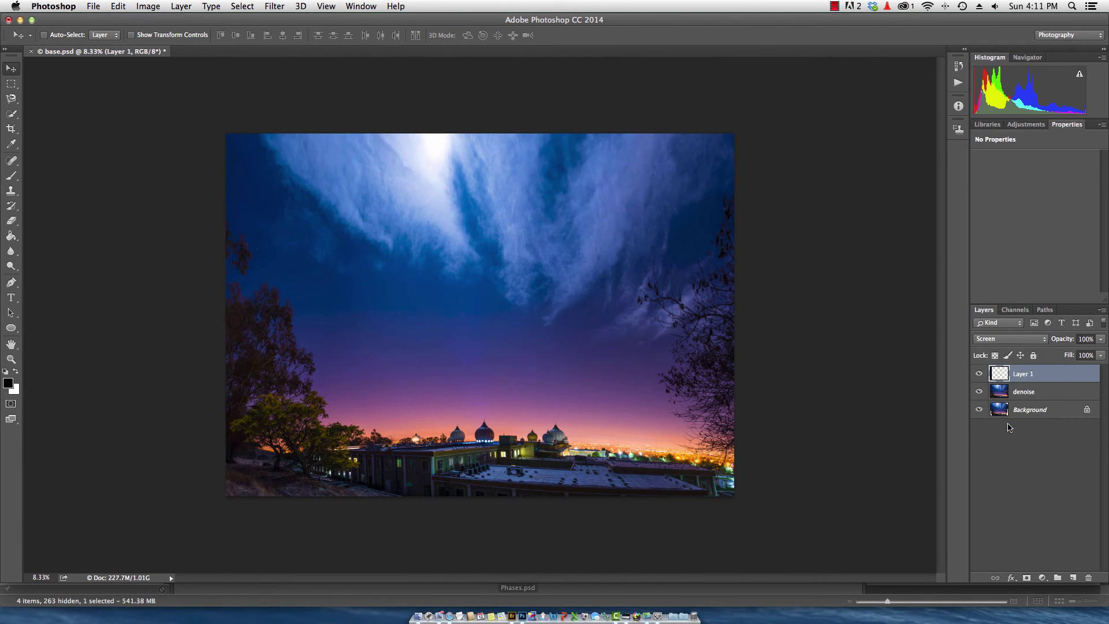
pyautogui.moveTo(124, 299); pyautogui.dragTo(535, 359)
# - Scale the moon layer to 27.67% and position the moon trail from the bright cloud glow down toward the bare tree
pyautogui.scroll(-5, 540, 363)
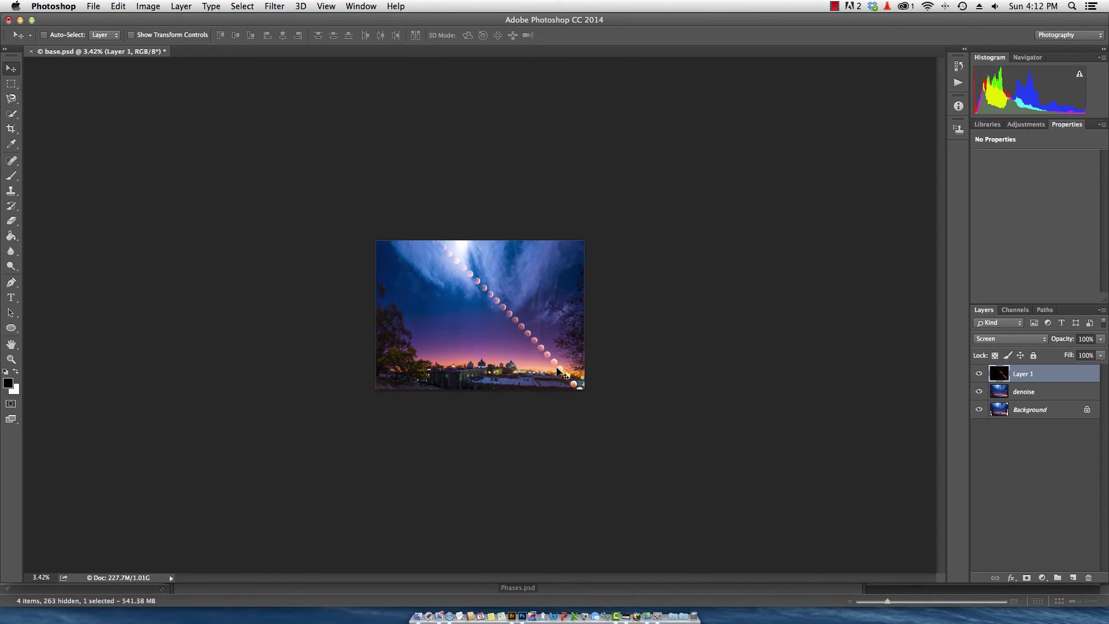
pyautogui.press('super+t')
pyautogui.moveTo(680, 511); pyautogui.dragTo(560, 387)
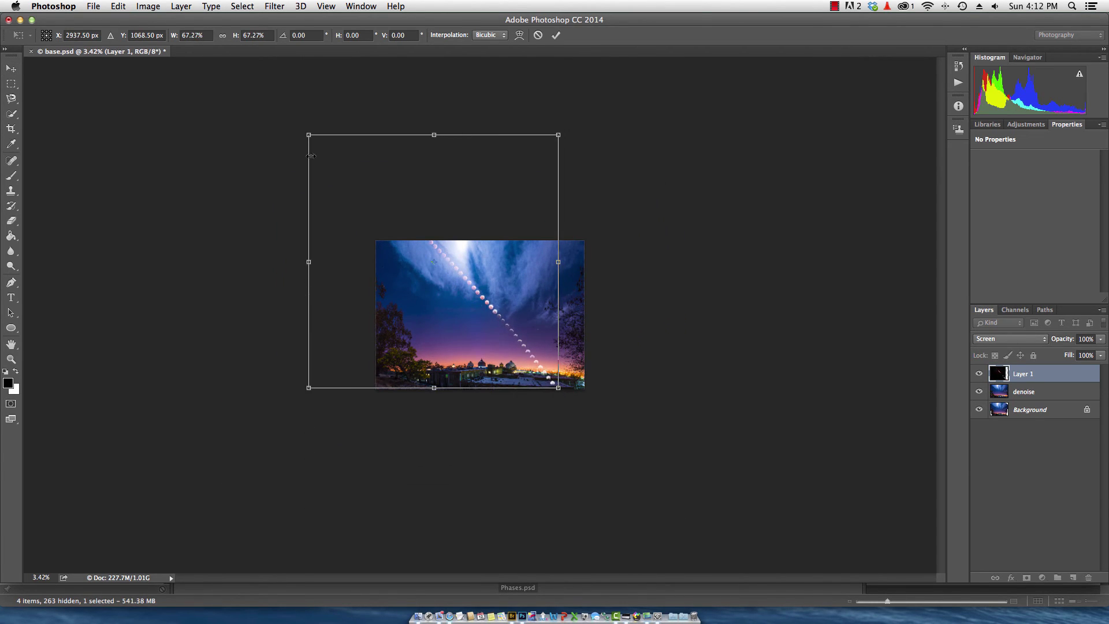
pyautogui.moveTo(312, 155); pyautogui.dragTo(408, 261)
pyautogui.moveTo(472, 330); pyautogui.dragTo(499, 327)
pyautogui.moveTo(584, 384); pyautogui.dragTo(557, 349)
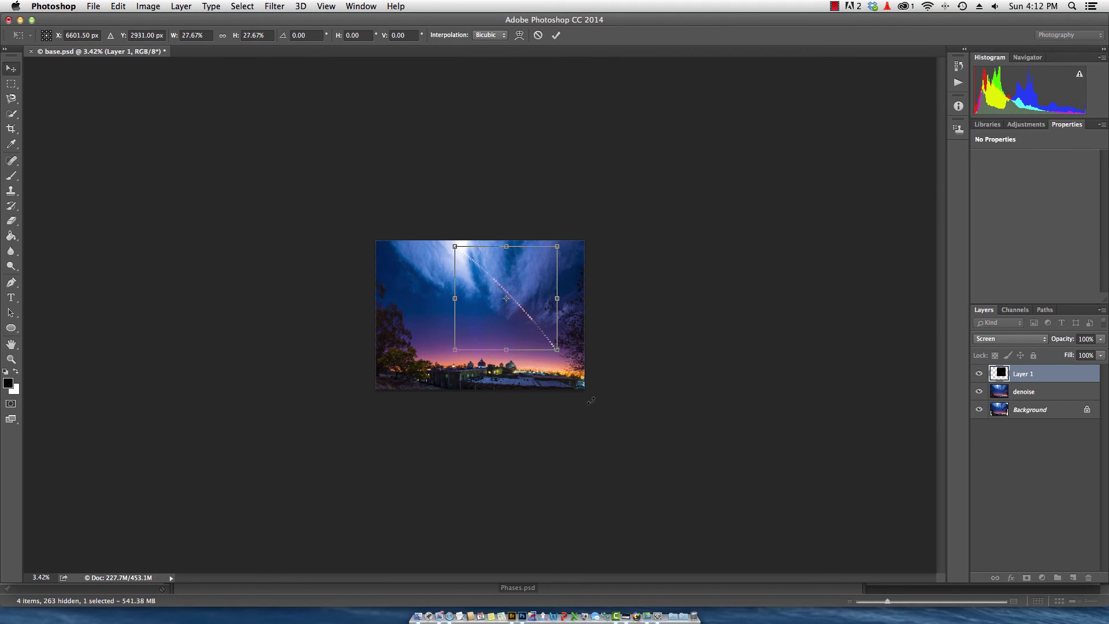
pyautogui.press('Return')
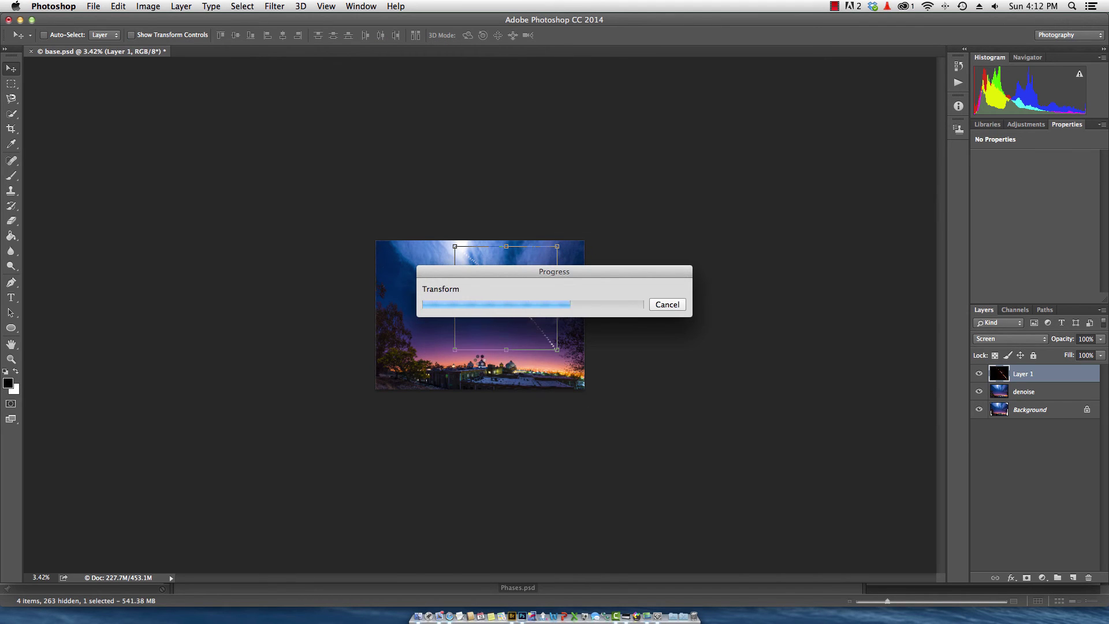
# - Hide the denoise and Background layers to inspect Layer 1 on its own up close
pyautogui.press('super+0')
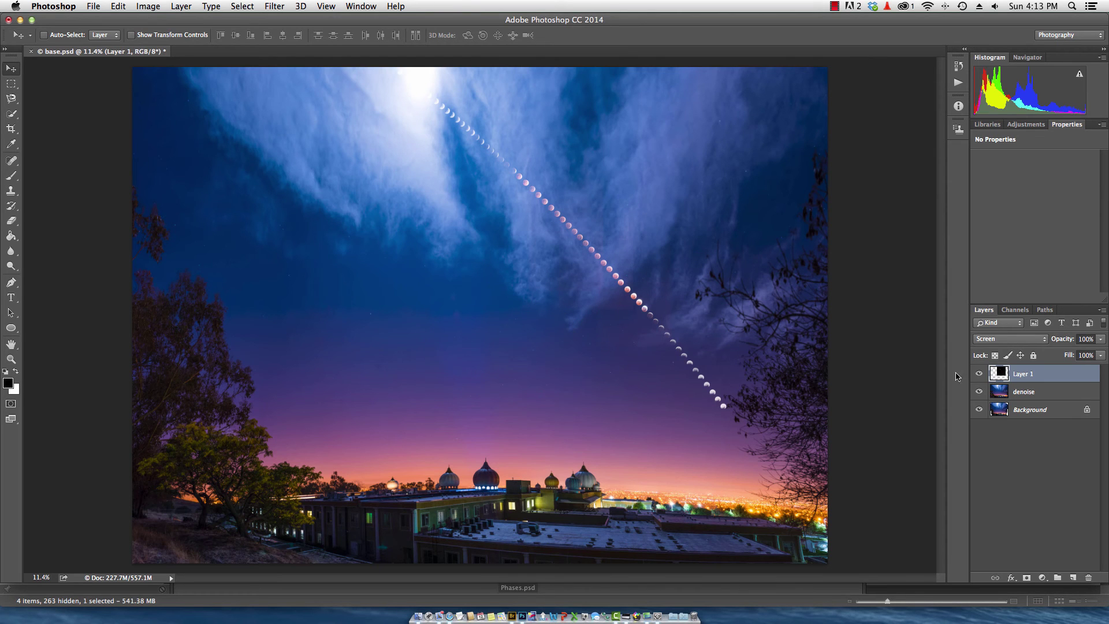
pyautogui.click(978, 408)
pyautogui.press('super+plus')
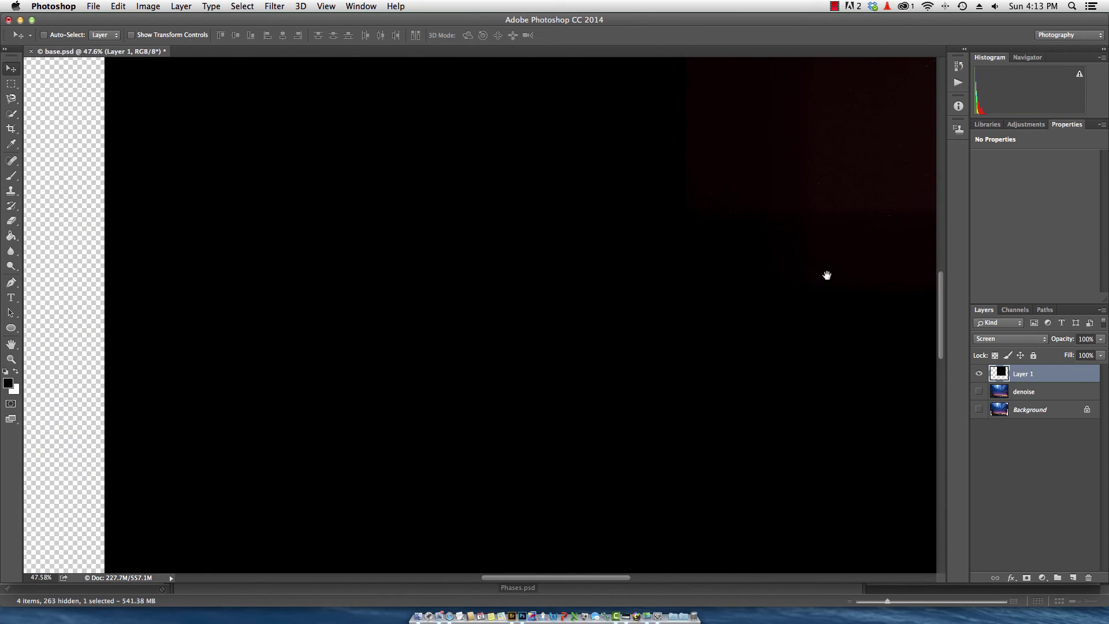
# - Quick-select the orange moons on Layer 1 one by one, from mid-trail down to the bluish-white moon
pyautogui.moveTo(827, 275); pyautogui.dragTo(437, 508)
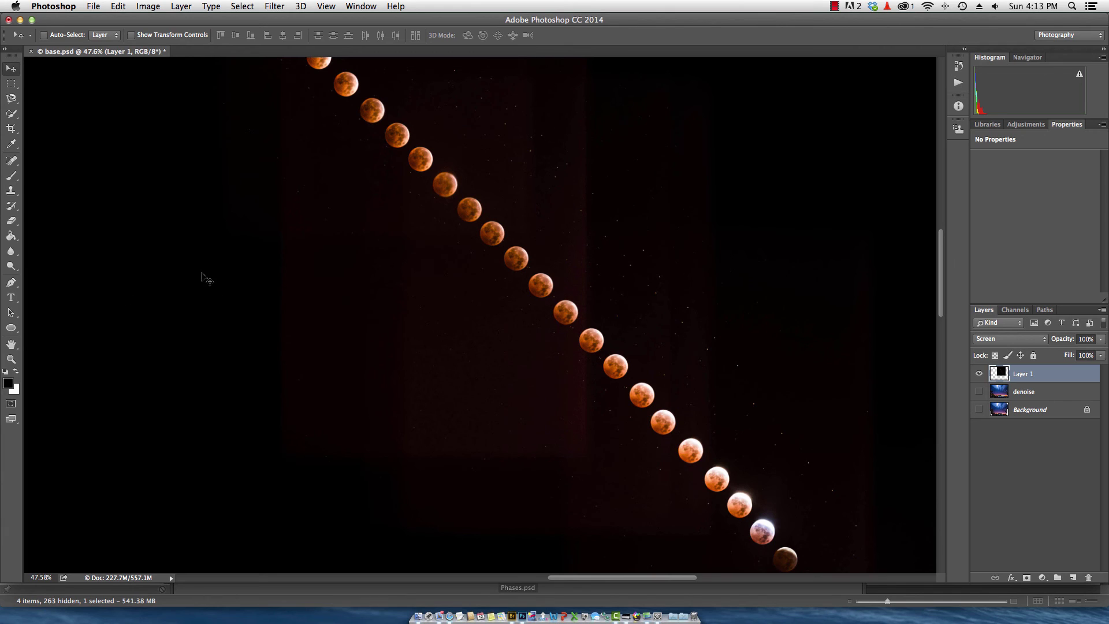
pyautogui.click(11, 114)
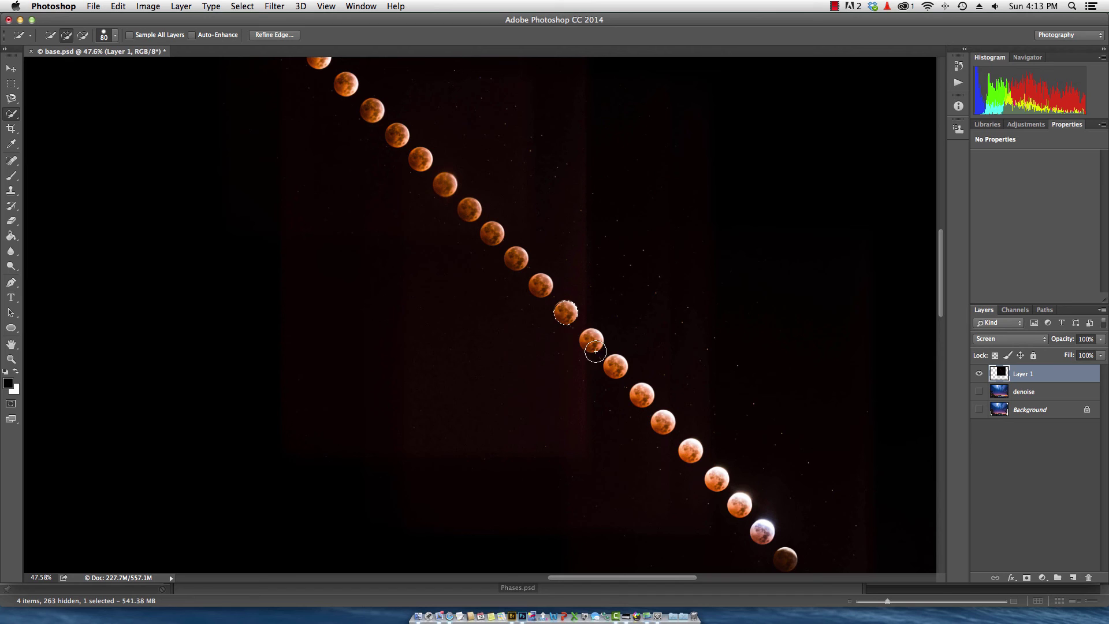
pyautogui.click(591, 340)
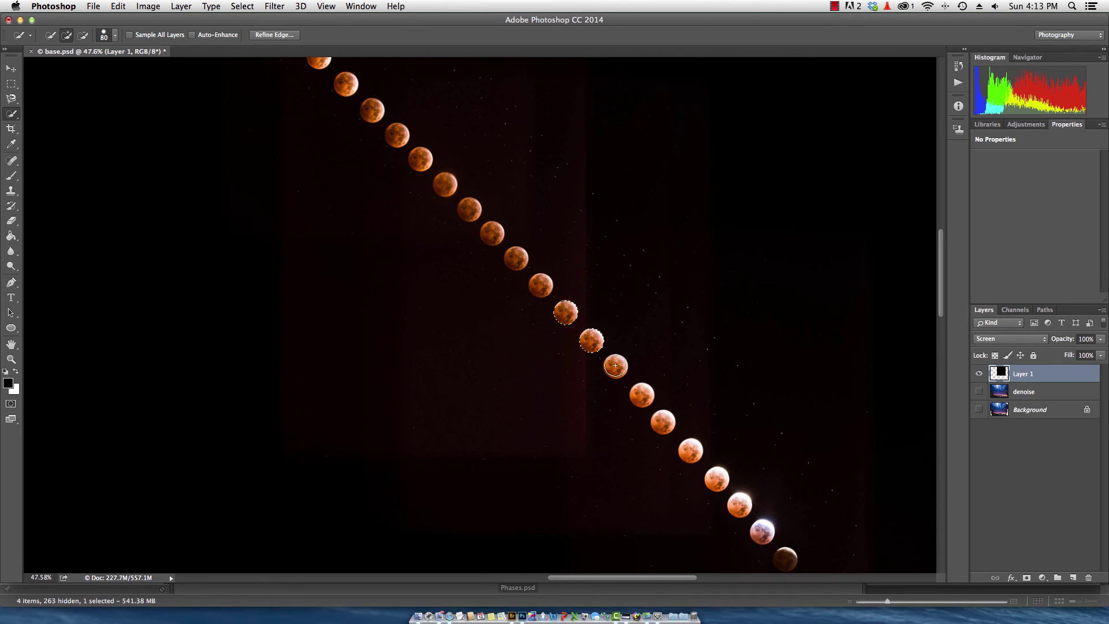
pyautogui.click(615, 365)
pyautogui.click(641, 395)
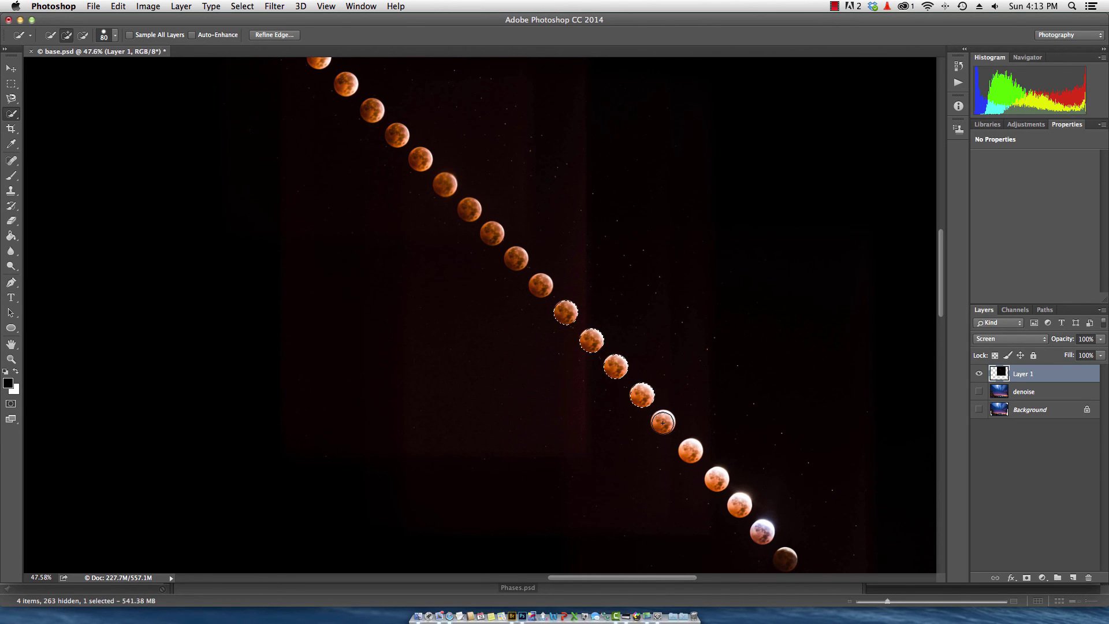
pyautogui.click(663, 422)
pyautogui.click(691, 450)
pyautogui.click(716, 479)
pyautogui.click(739, 505)
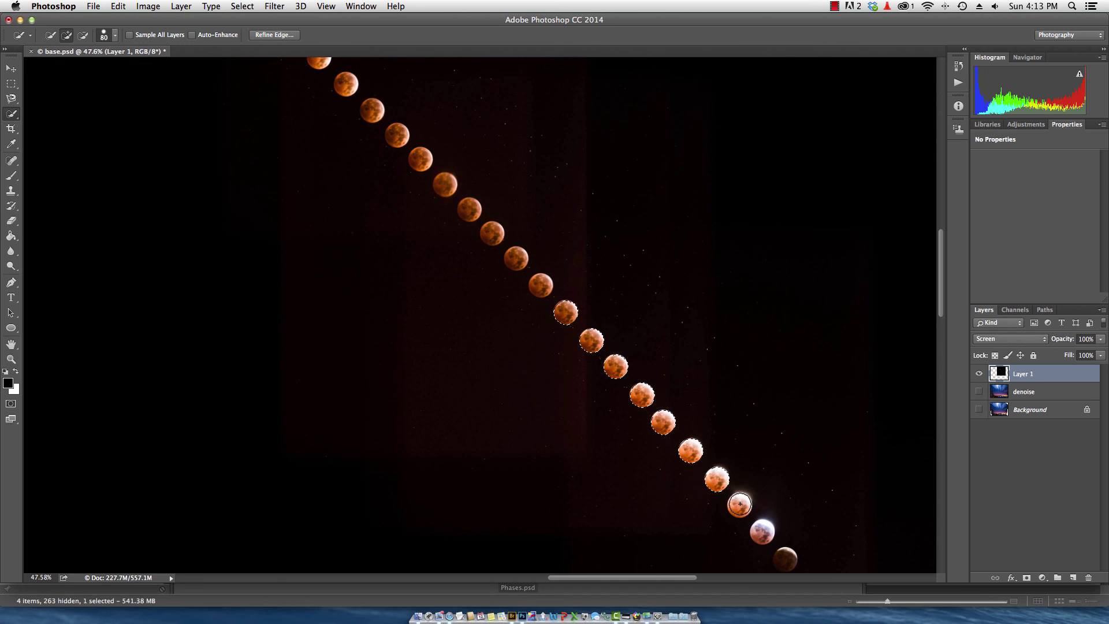
pyautogui.click(762, 532)
# - Add the five dim moons below the bluish-white one to the quick selection
pyautogui.moveTo(762, 531); pyautogui.dragTo(427, 174)
pyautogui.click(450, 202)
pyautogui.click(473, 228)
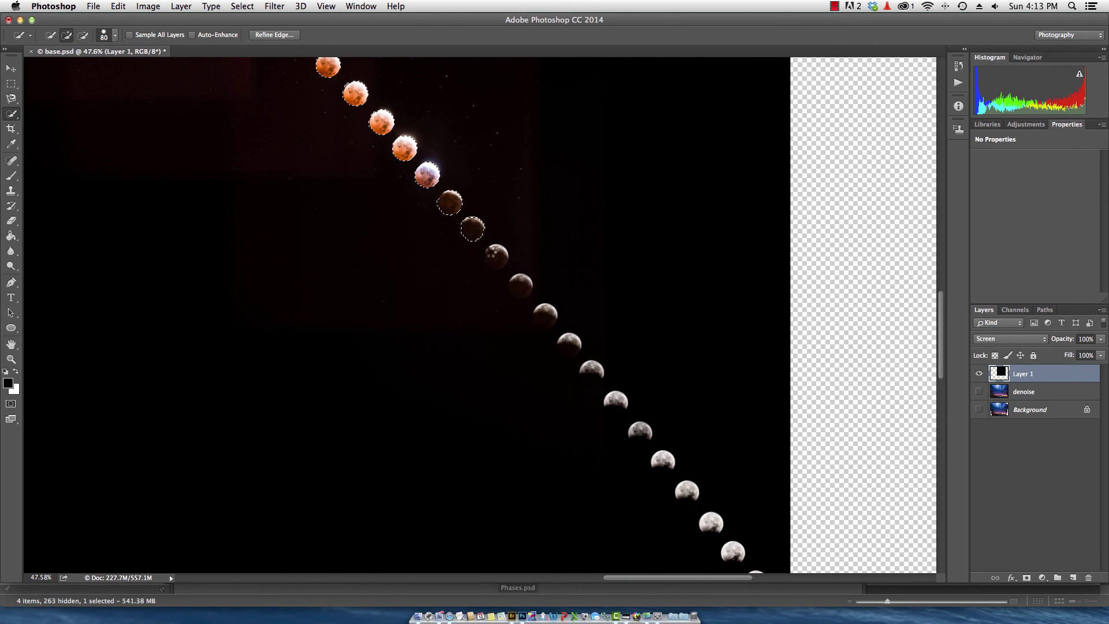
pyautogui.click(496, 256)
pyautogui.click(521, 285)
pyautogui.click(545, 315)
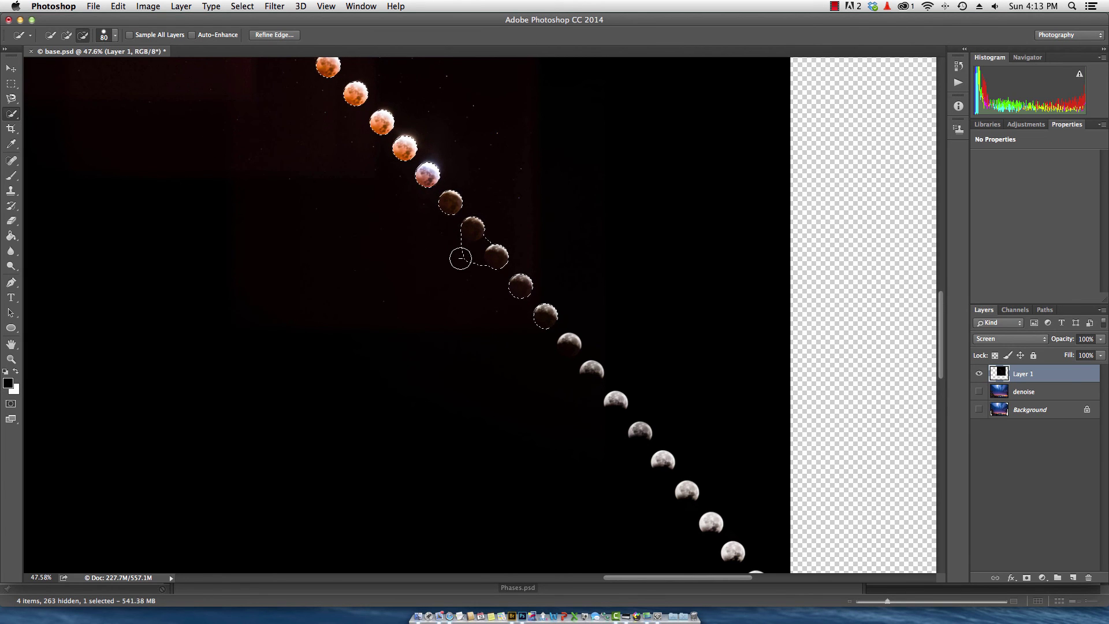
# - Subtract the spilled sky area between the second and third dim moons from the selection, reducing the brush size to 20
pyautogui.keyDown('alt'); pyautogui.click(460, 255); pyautogui.keyUp('alt')
pyautogui.press('[')
pyautogui.press('[')
pyautogui.press('[')
pyautogui.moveTo(475, 263); pyautogui.dragTo(478, 249)
pyautogui.press('[')
pyautogui.press('[')
pyautogui.keyDown('alt'); pyautogui.click(477, 248); pyautogui.keyUp('alt')
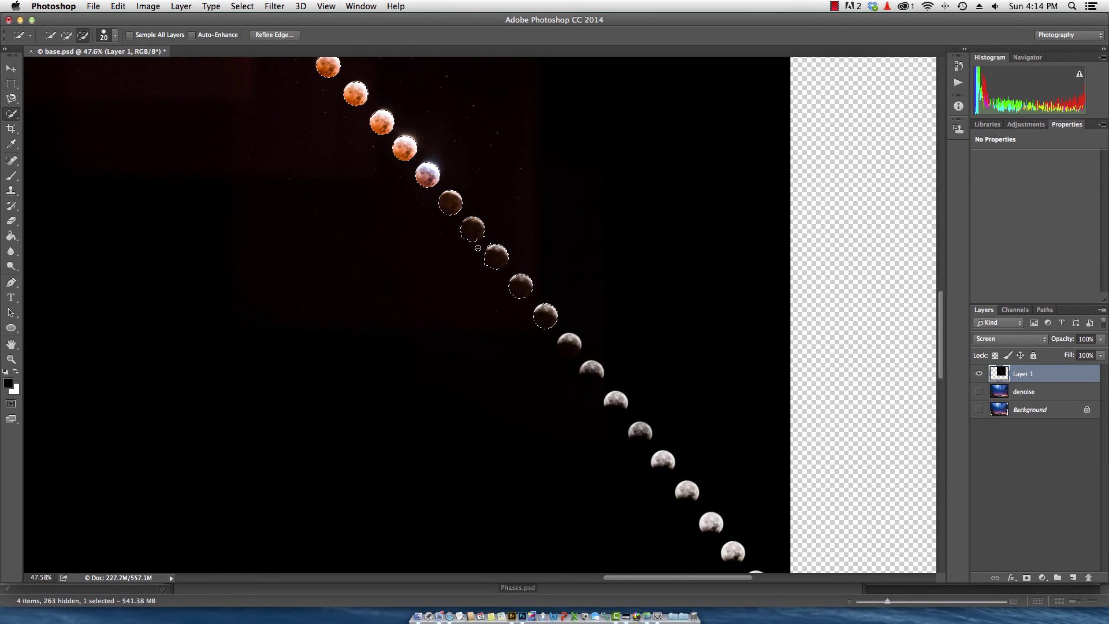
# - Add the remaining orange moons up the trail to the selection, ending with the dark crescent moon above them
pyautogui.scroll(10, 326, 258)
pyautogui.hscroll(-7, 327, 257)
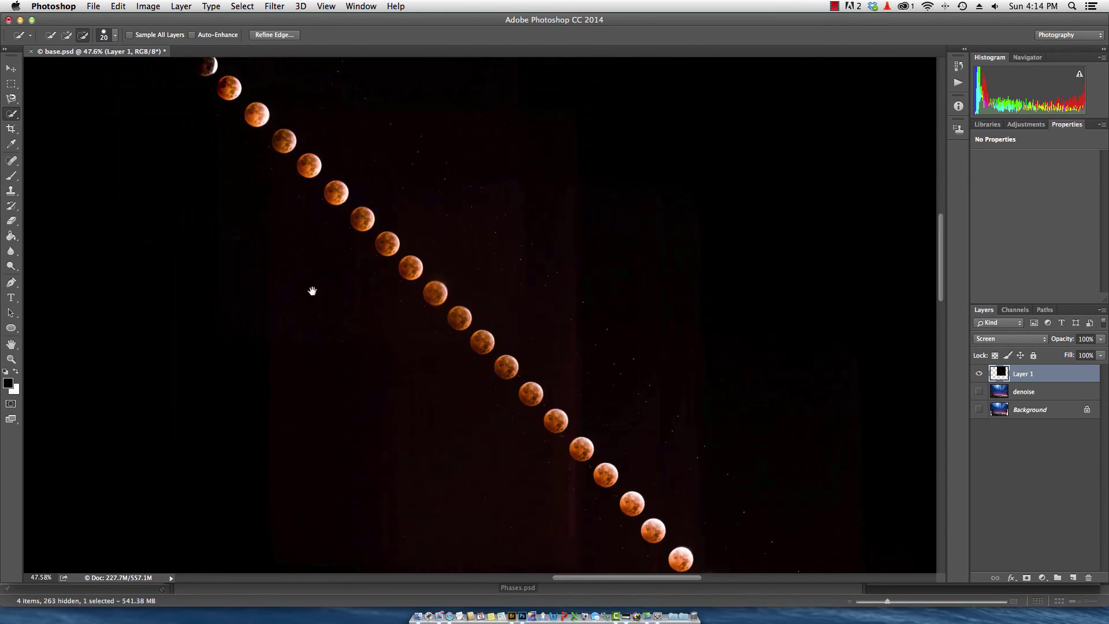
pyautogui.moveTo(418, 411); pyautogui.dragTo(433, 406)
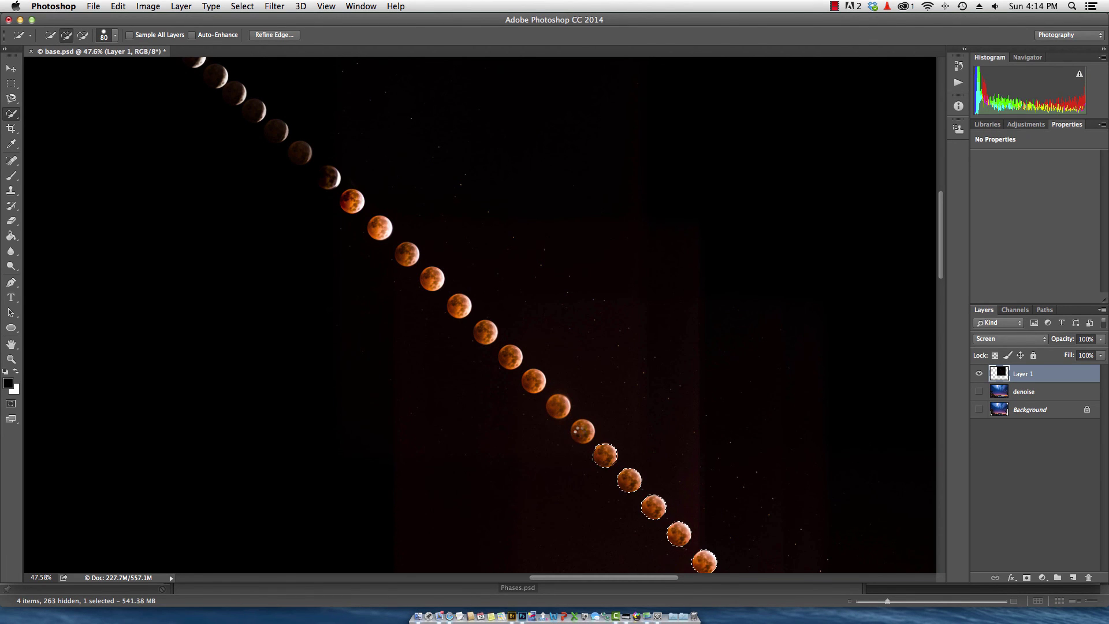
pyautogui.moveTo(557, 406); pyautogui.dragTo(536, 383)
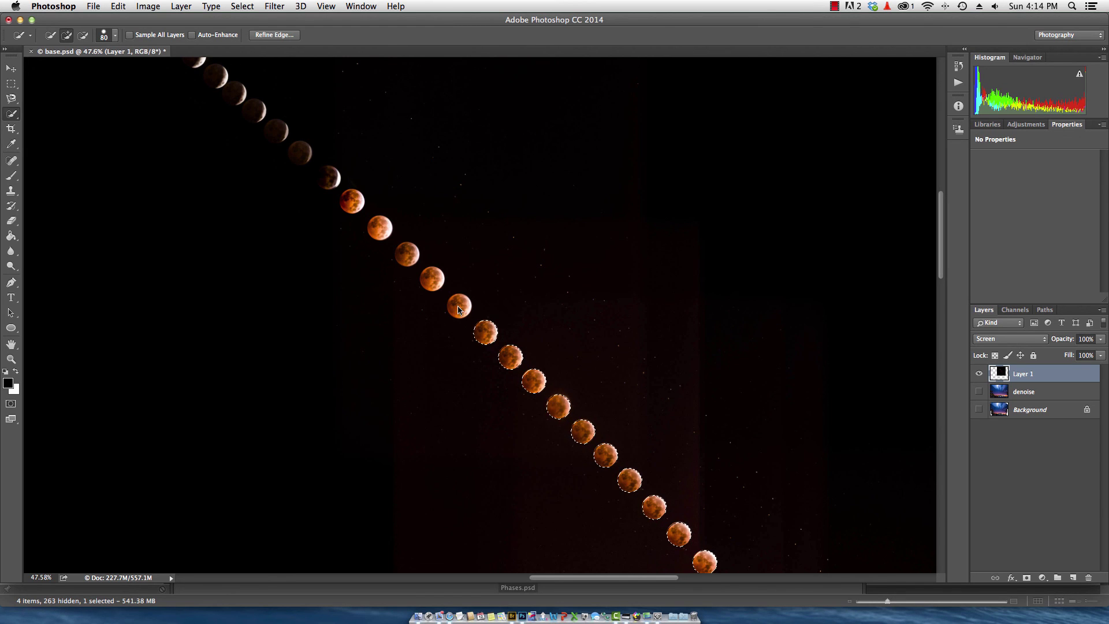
pyautogui.moveTo(459, 309); pyautogui.dragTo(330, 179)
pyautogui.click(331, 179)
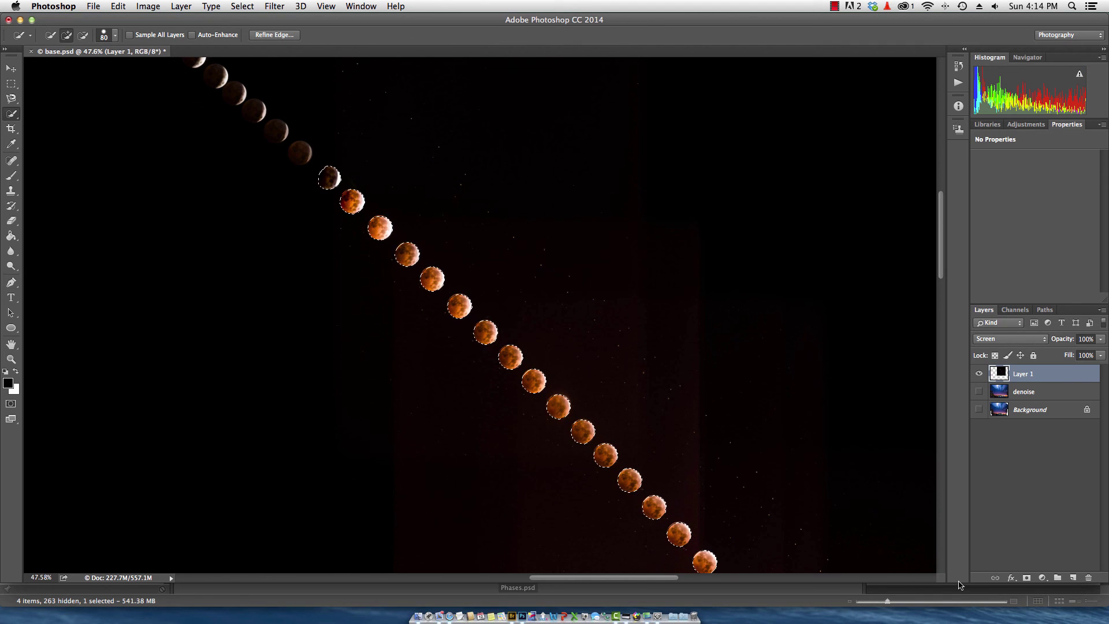
# - Mask Layer 1 to the selected moons and show the denoise layer again
pyautogui.click(1027, 577)
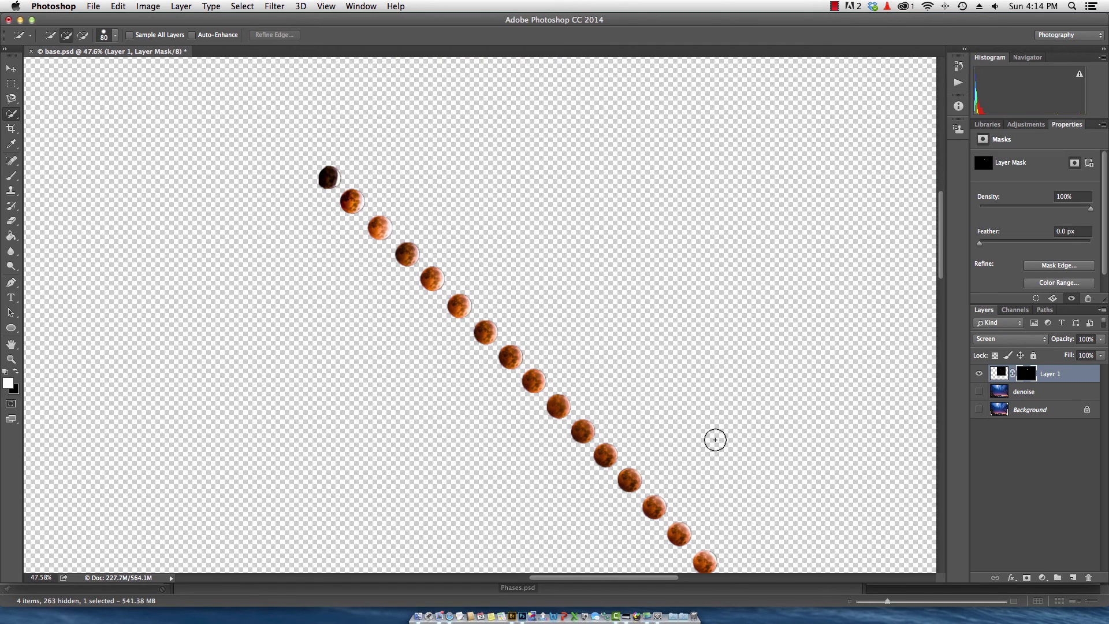
pyautogui.scroll(-5, 715, 440)
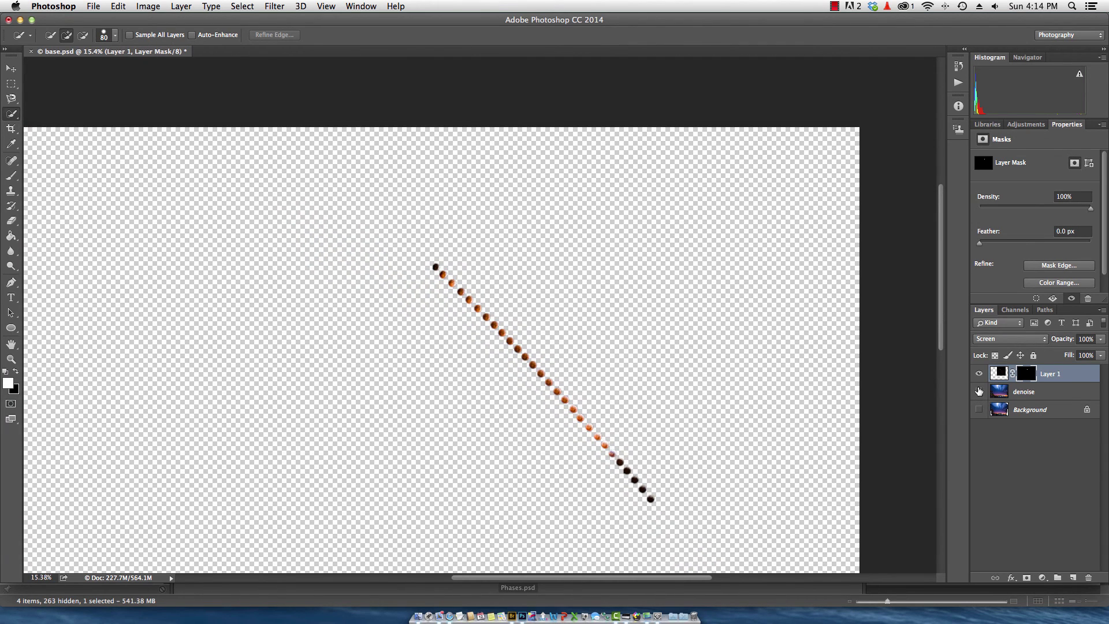
pyautogui.click(978, 391)
pyautogui.scroll(-3, 270, 326)
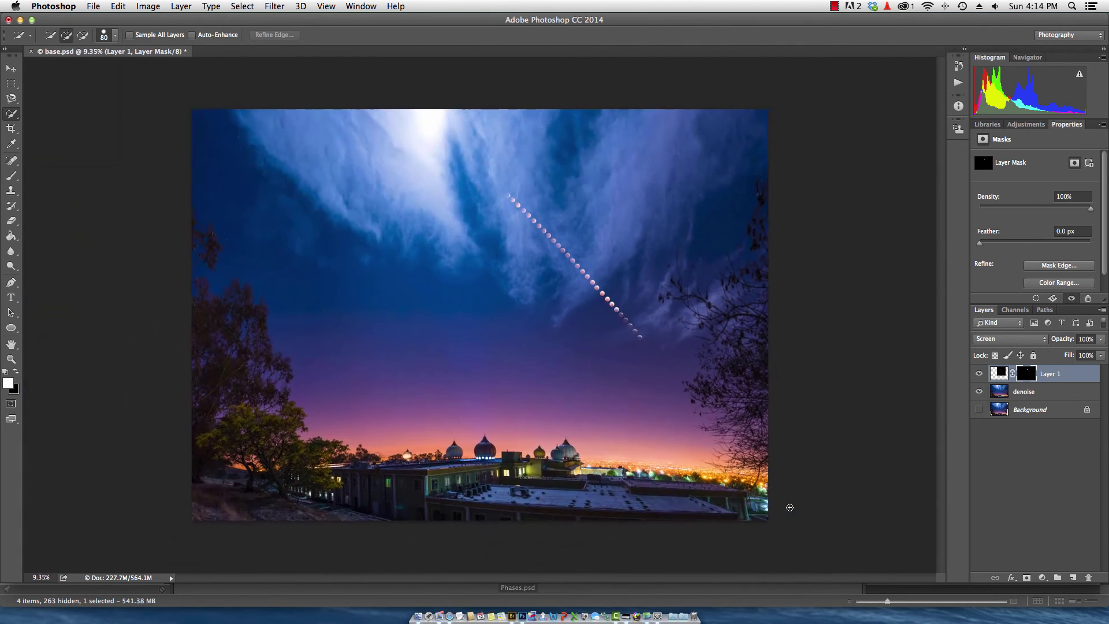
# - Paint white on Layer 1's mask with a size 700 brush to reveal the lower moons down to the bare tree
pyautogui.press('b')
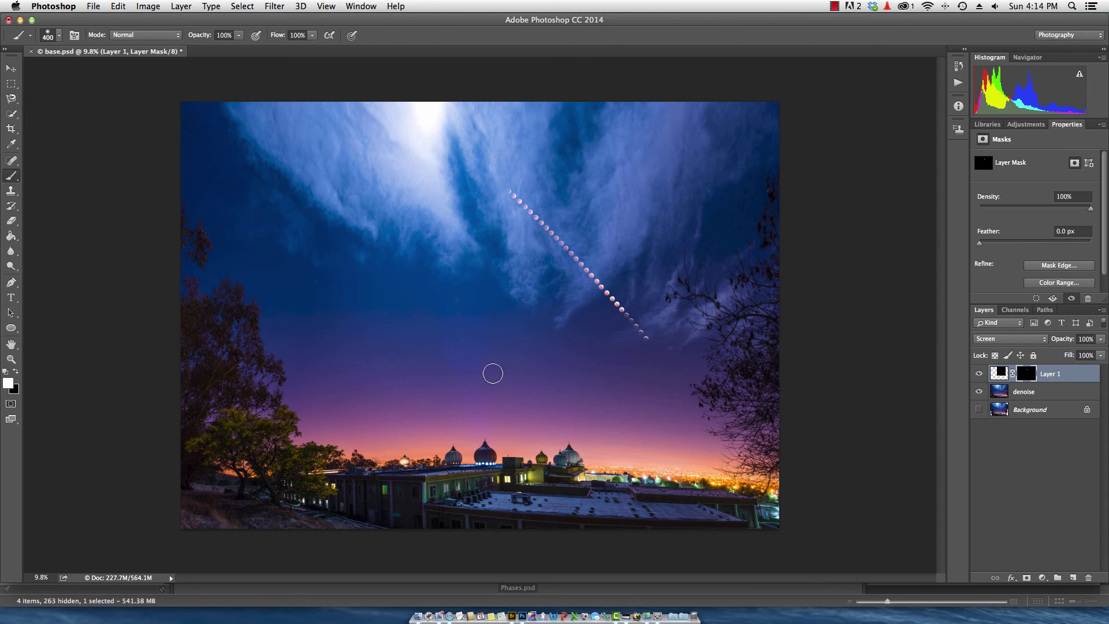
pyautogui.moveTo(659, 351); pyautogui.dragTo(700, 423)
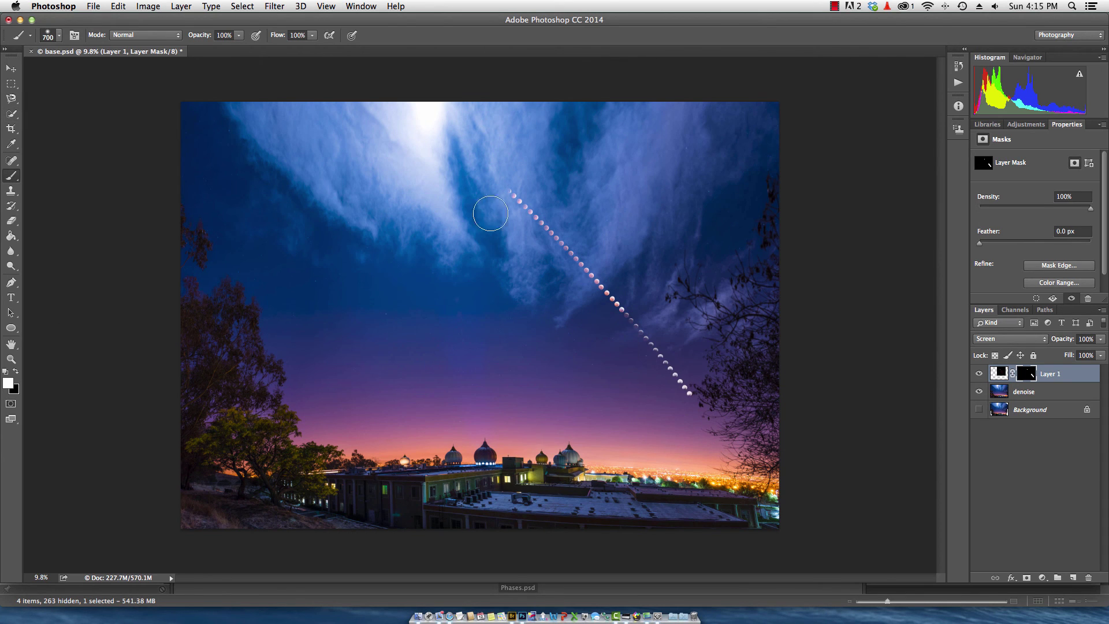